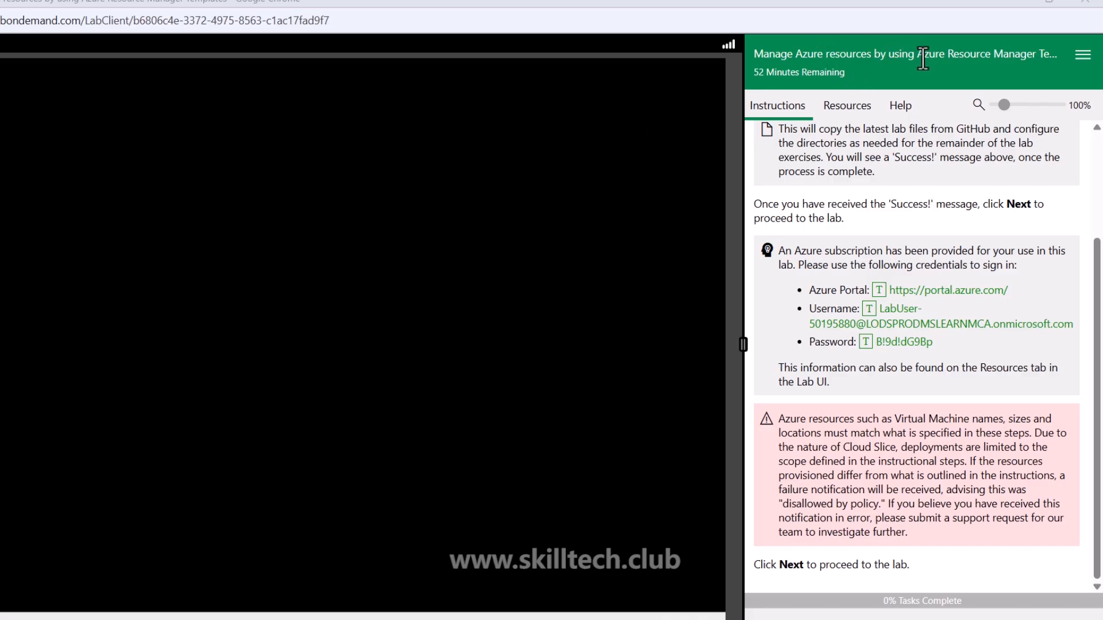
Download the lab files to the F:\ drive from the lab instructions
drag(918, 55, 1047, 58)
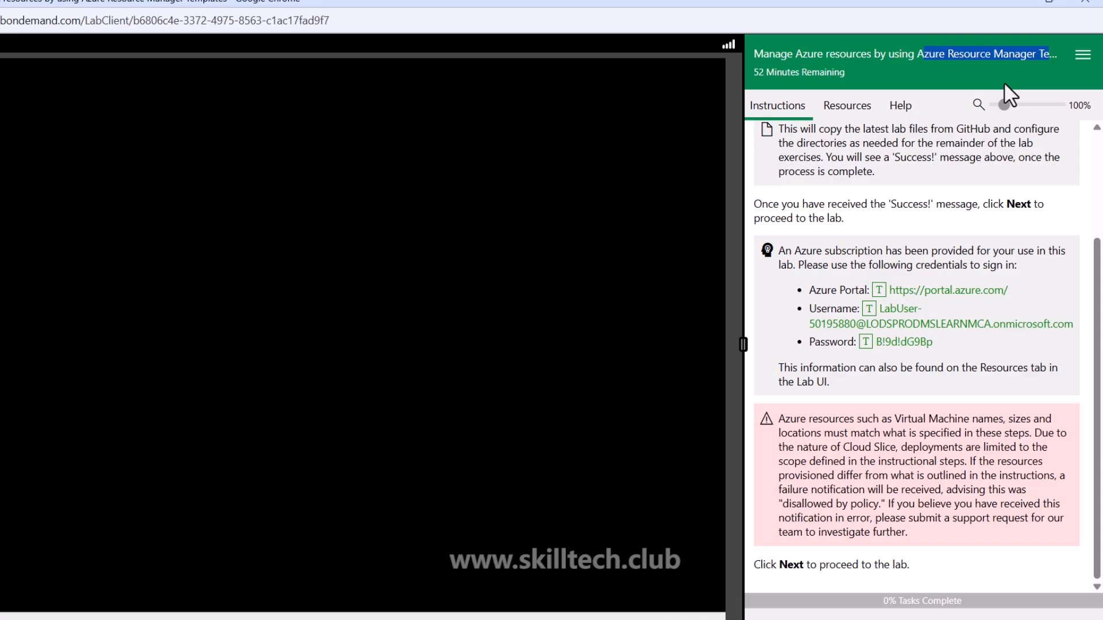
scroll(869, 197, up, 3)
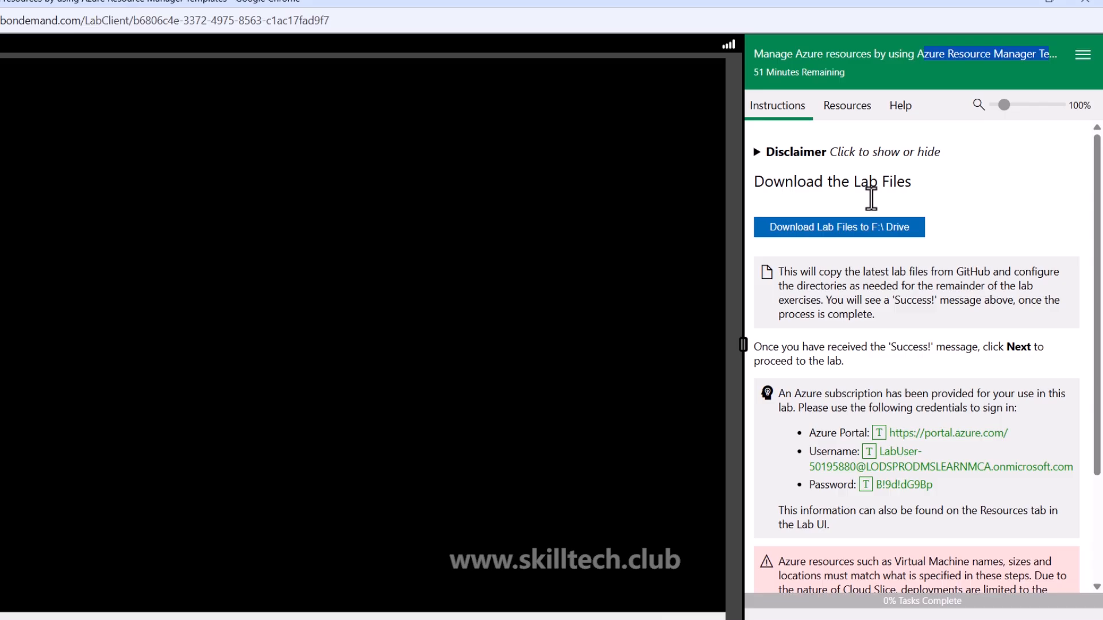
click(846, 232)
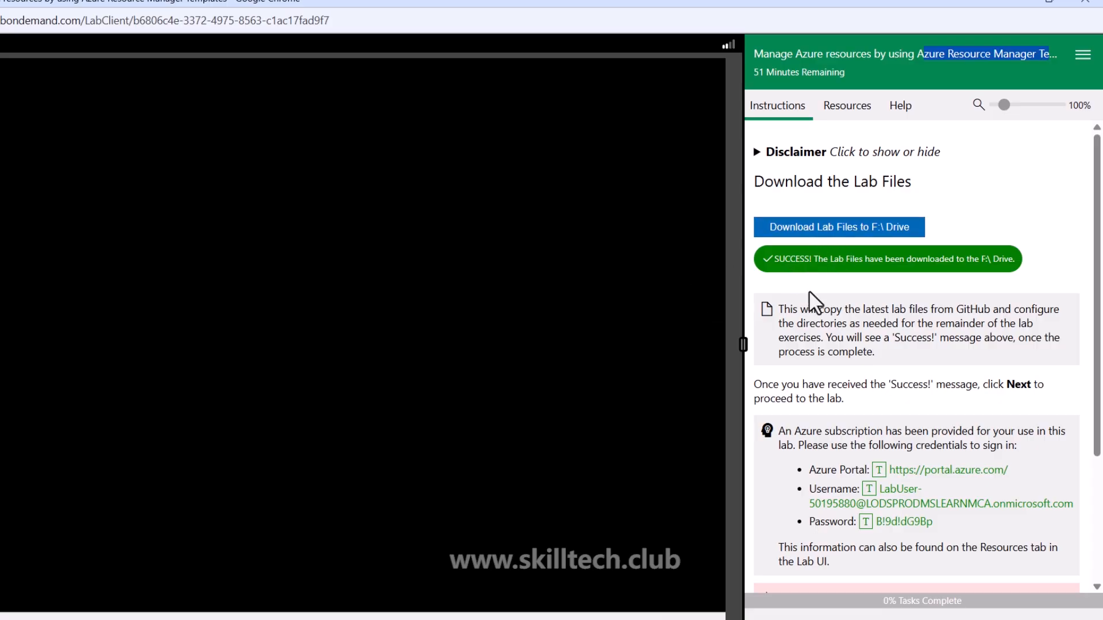
Switch to File Explorer, browse to Allfiles\Labs\03 on the F: drive to check the downloaded files, and minimise the window
click(298, 619)
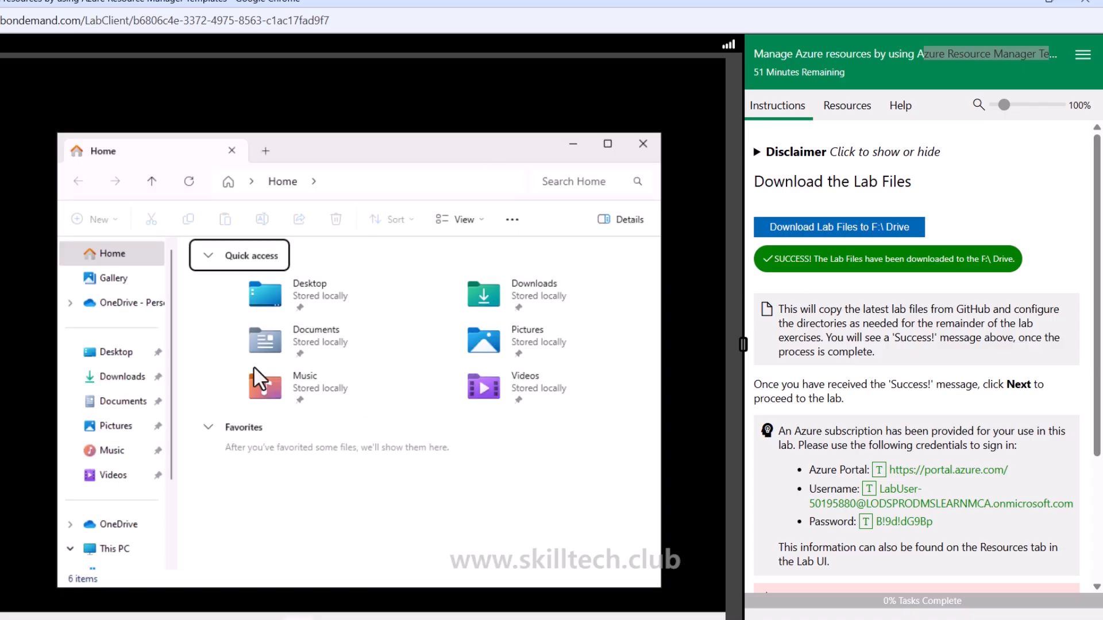
scroll(111, 488, down, 3)
click(122, 471)
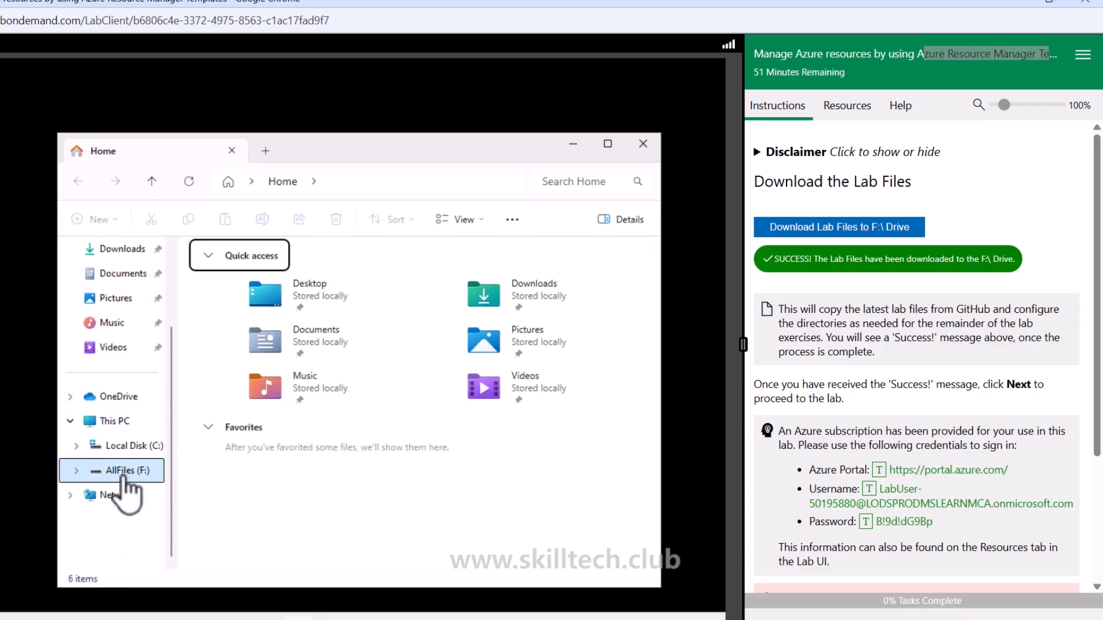
double_click(201, 274)
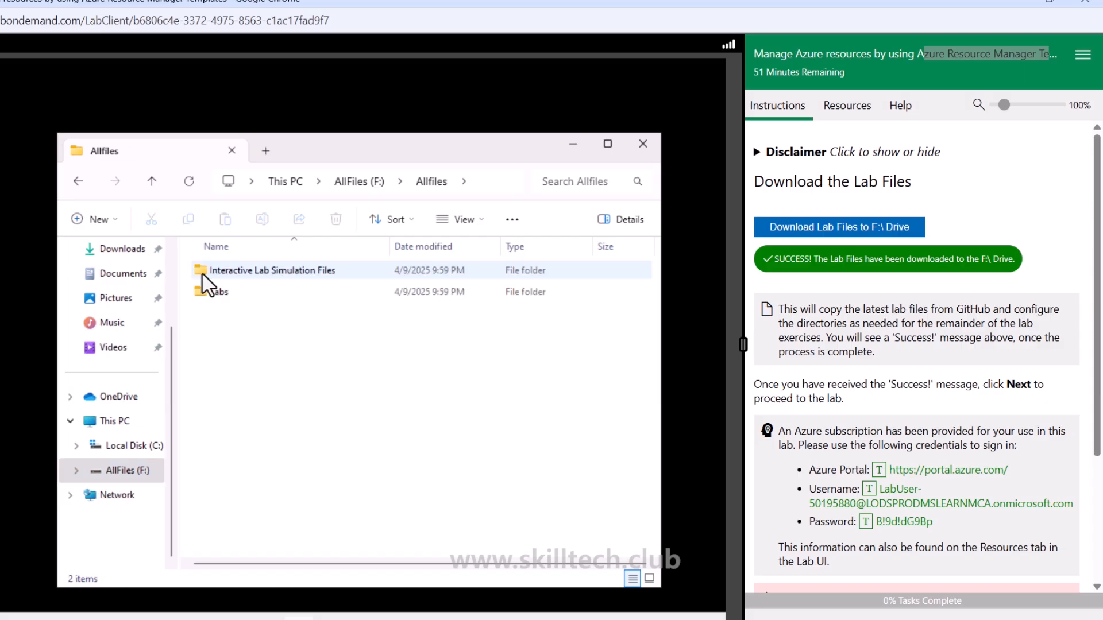
double_click(220, 292)
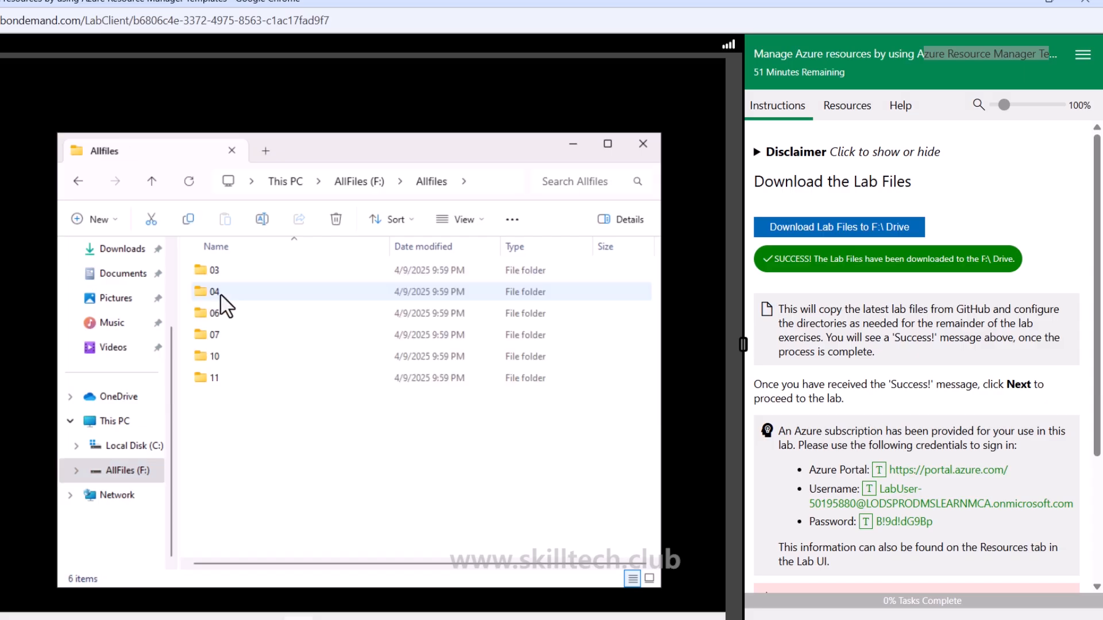
double_click(220, 270)
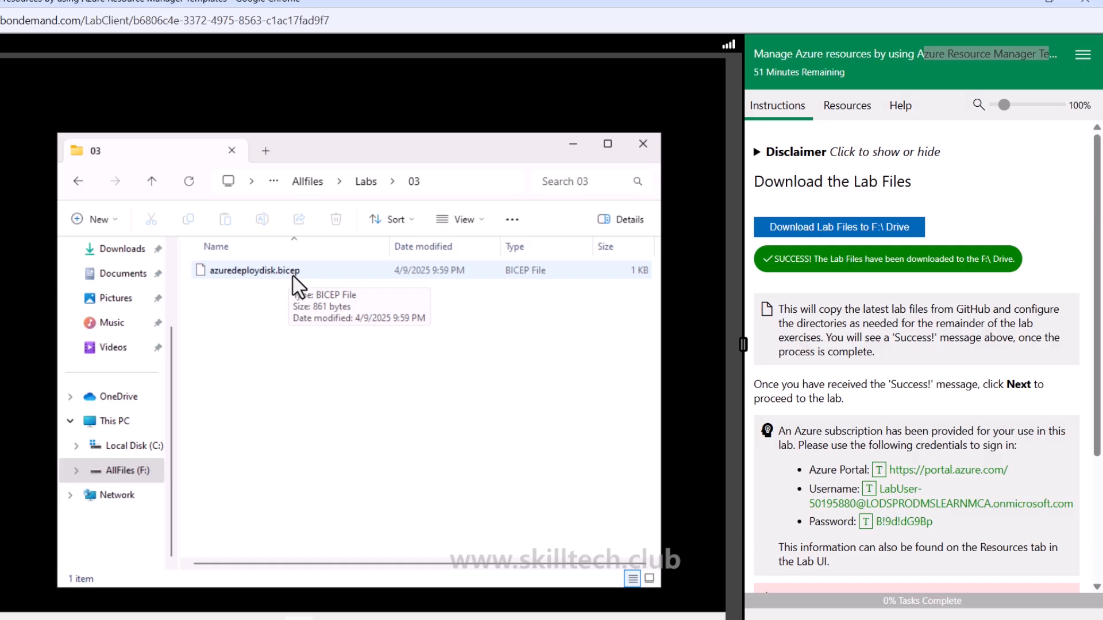
key(alt+Left)
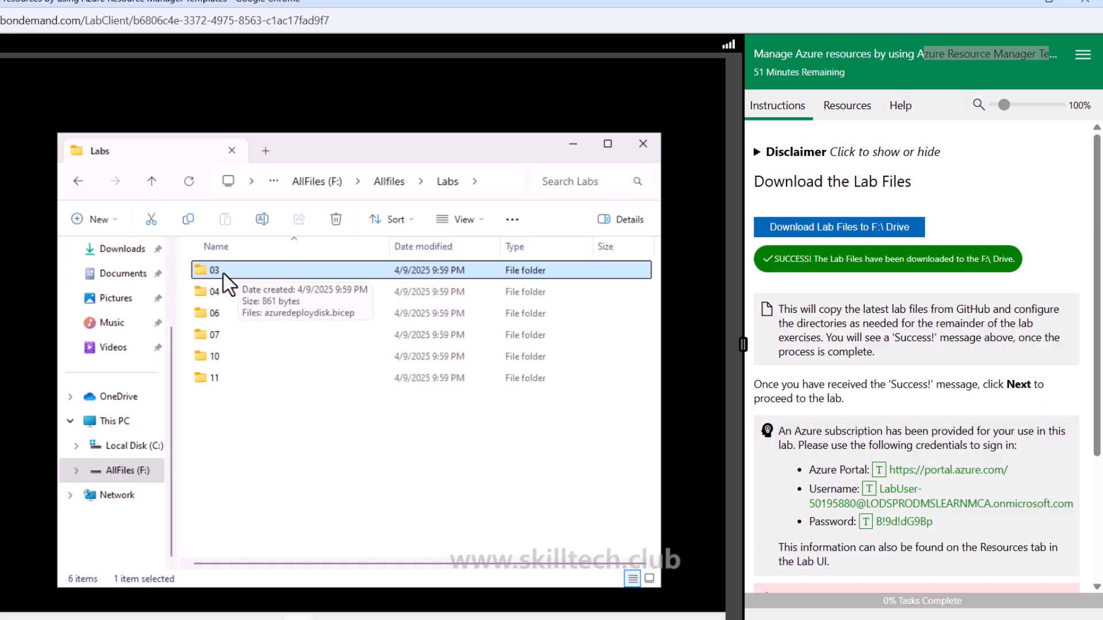
double_click(224, 274)
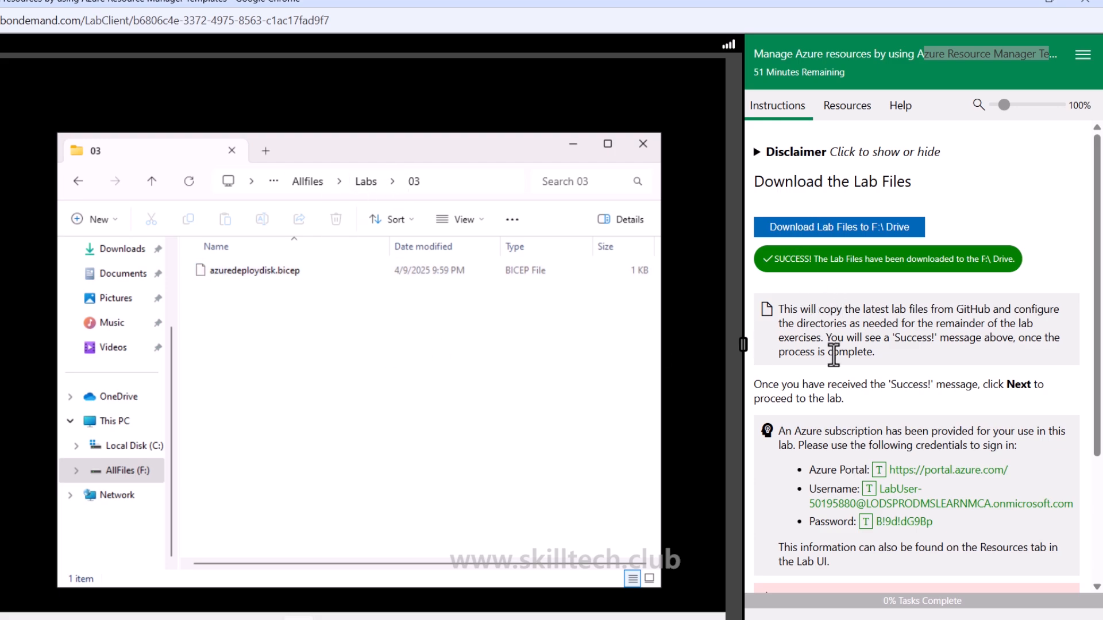
scroll(833, 354, down, 3)
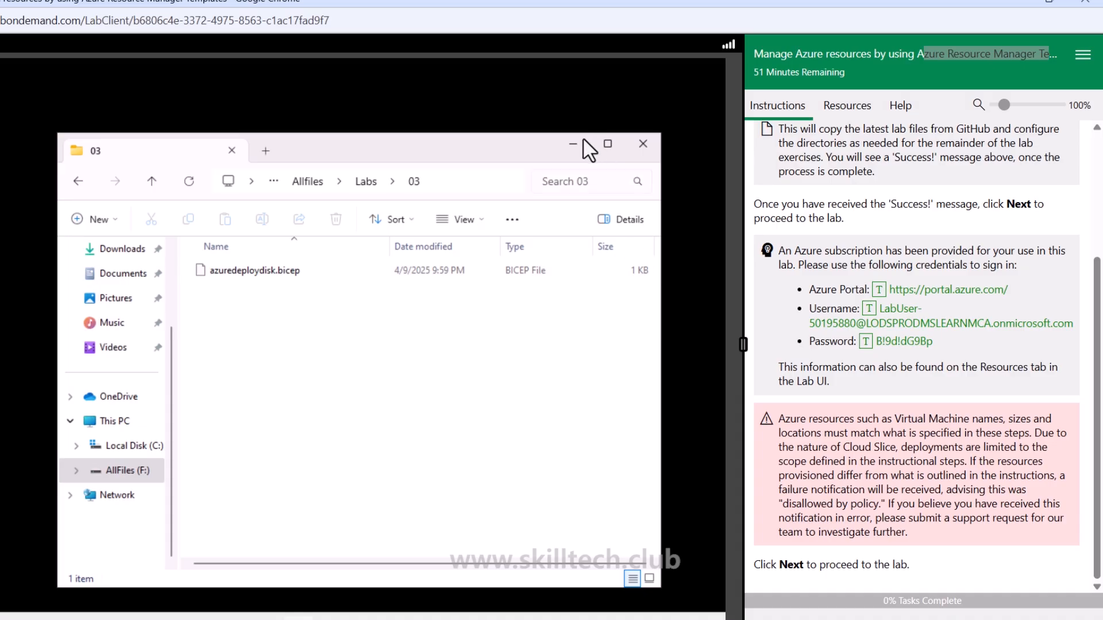
click(573, 144)
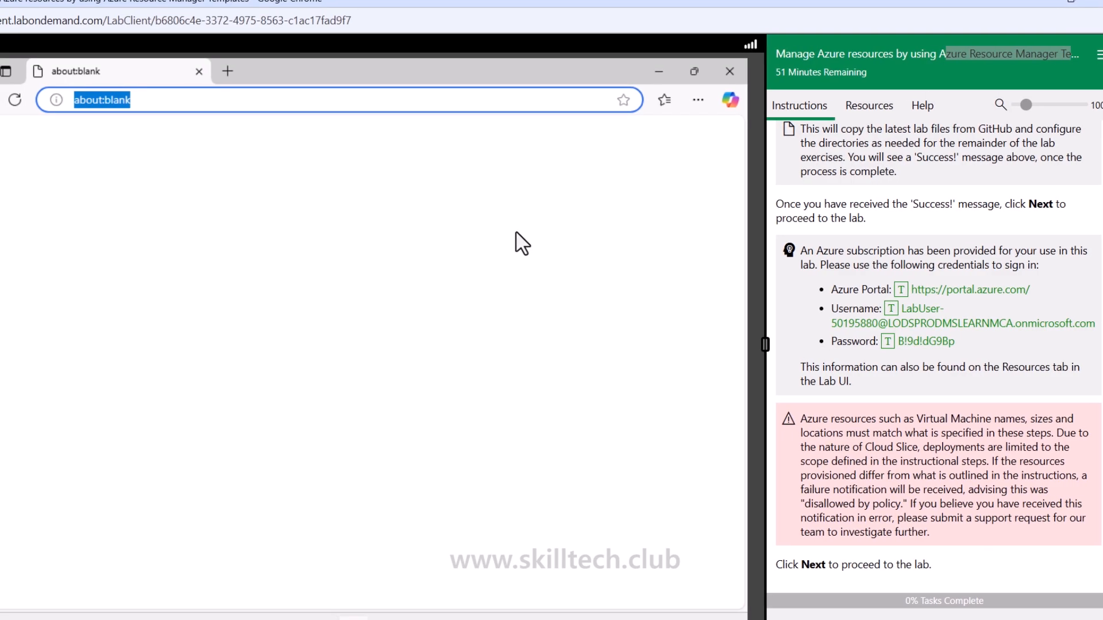
click(901, 289)
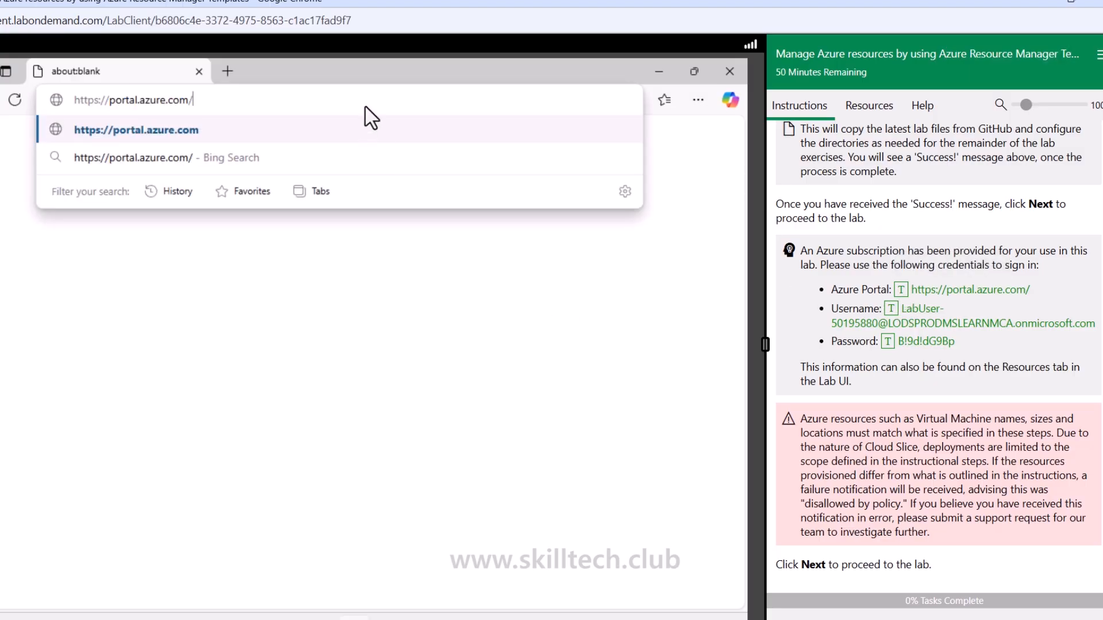
key(Return)
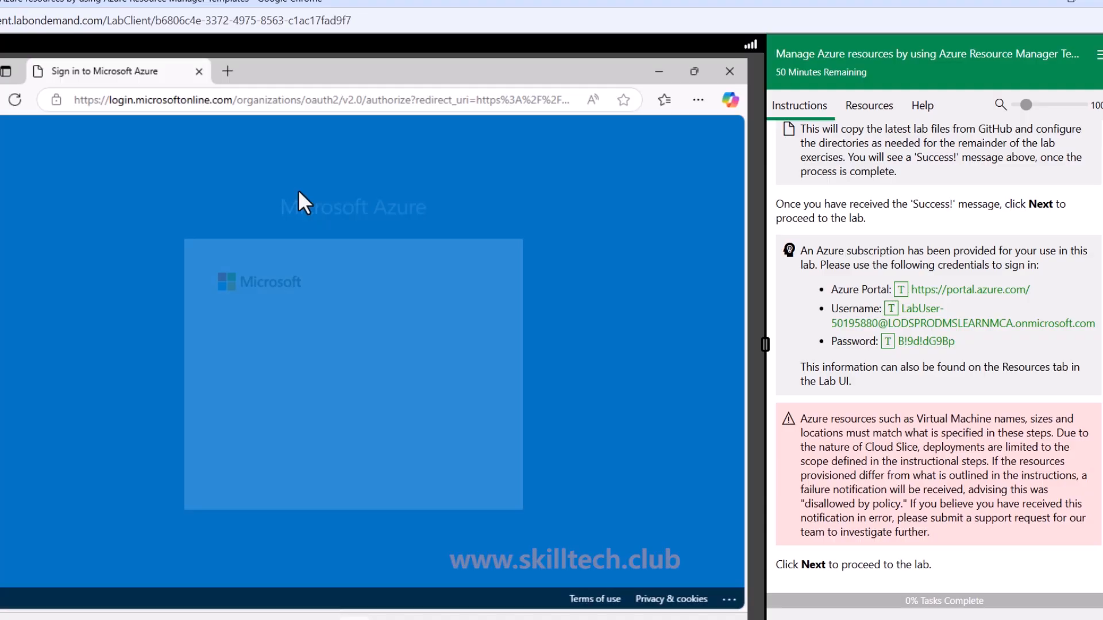
click(891, 308)
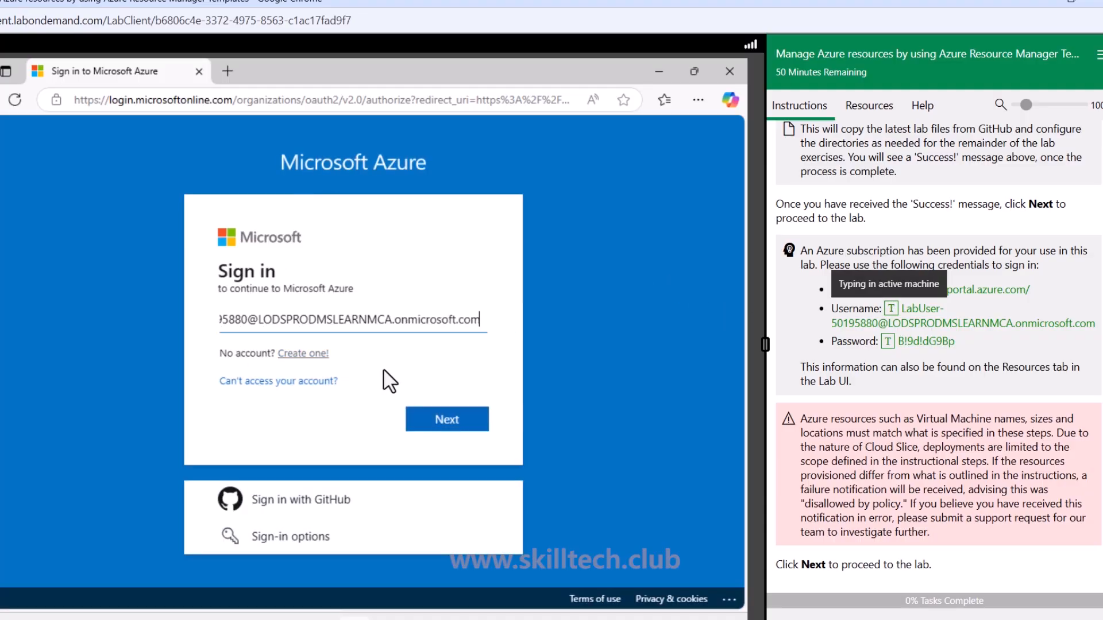
click(435, 428)
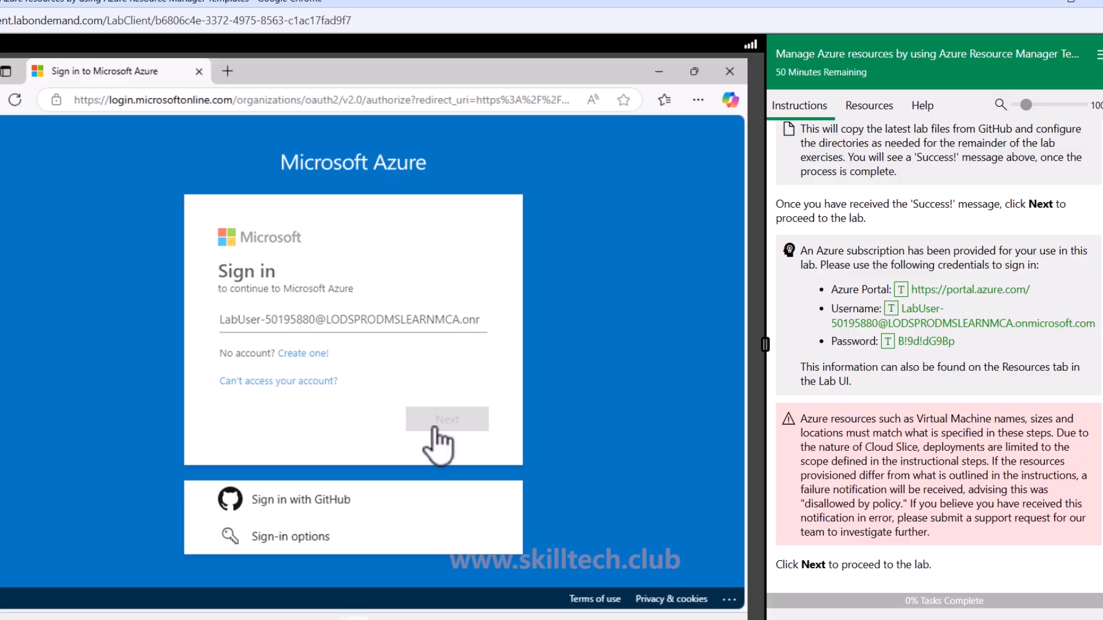
Sign in with the lab account password, dismiss the offer to save it, and choose to stay signed in
click(888, 342)
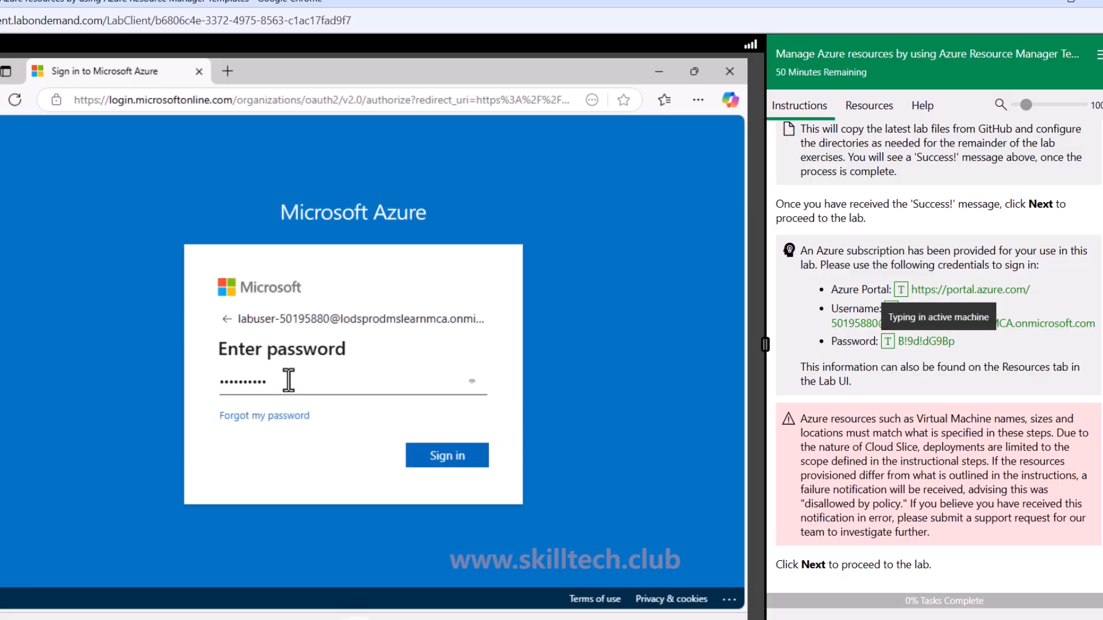
click(424, 464)
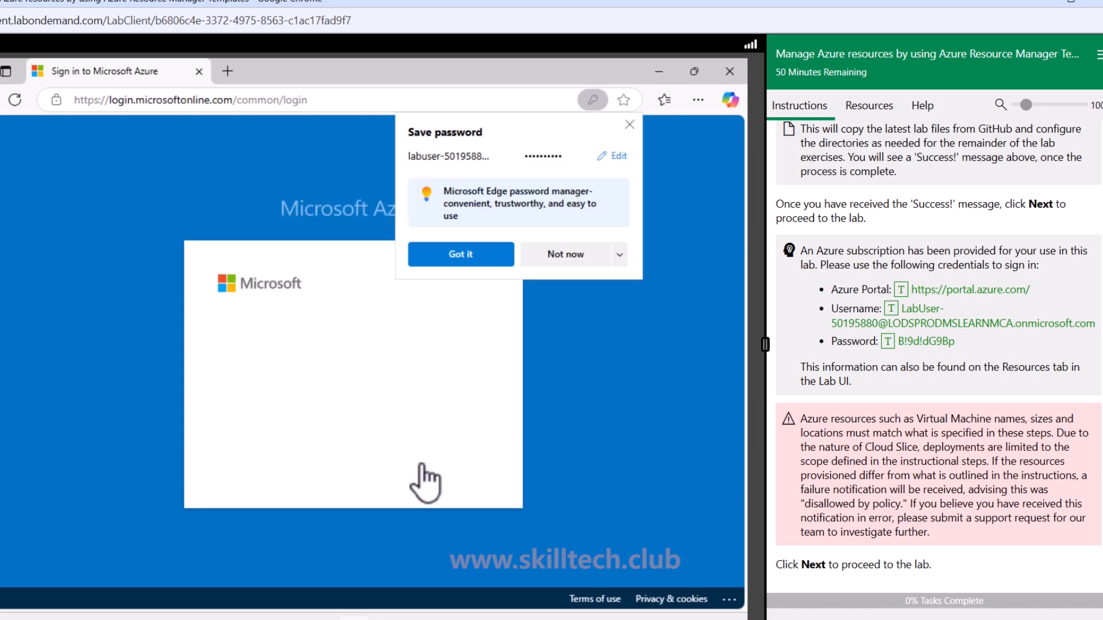
click(630, 124)
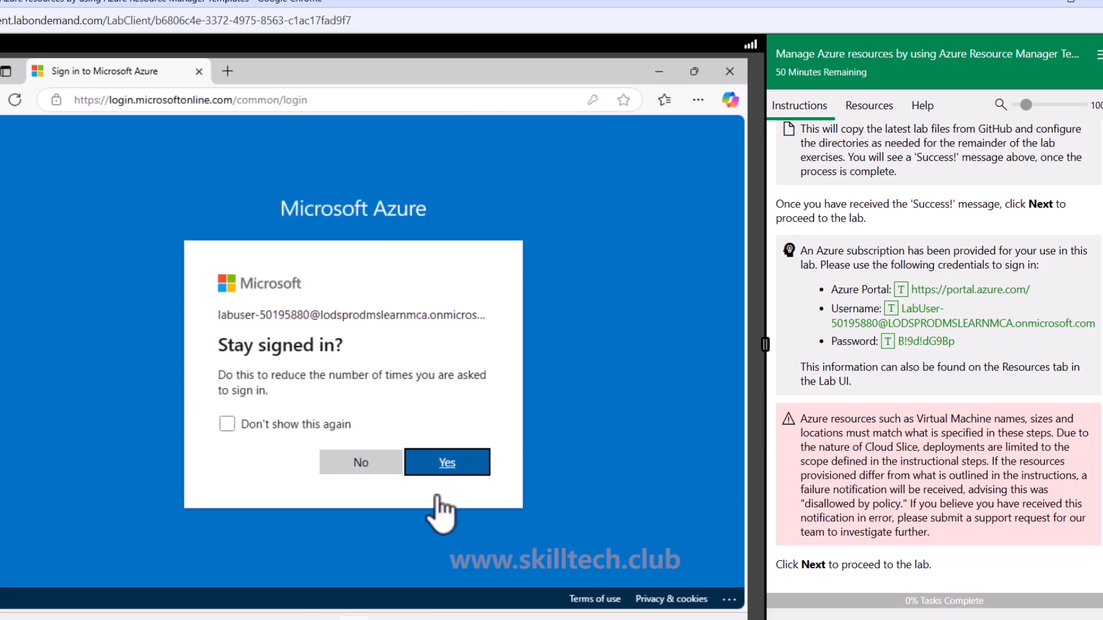
click(438, 465)
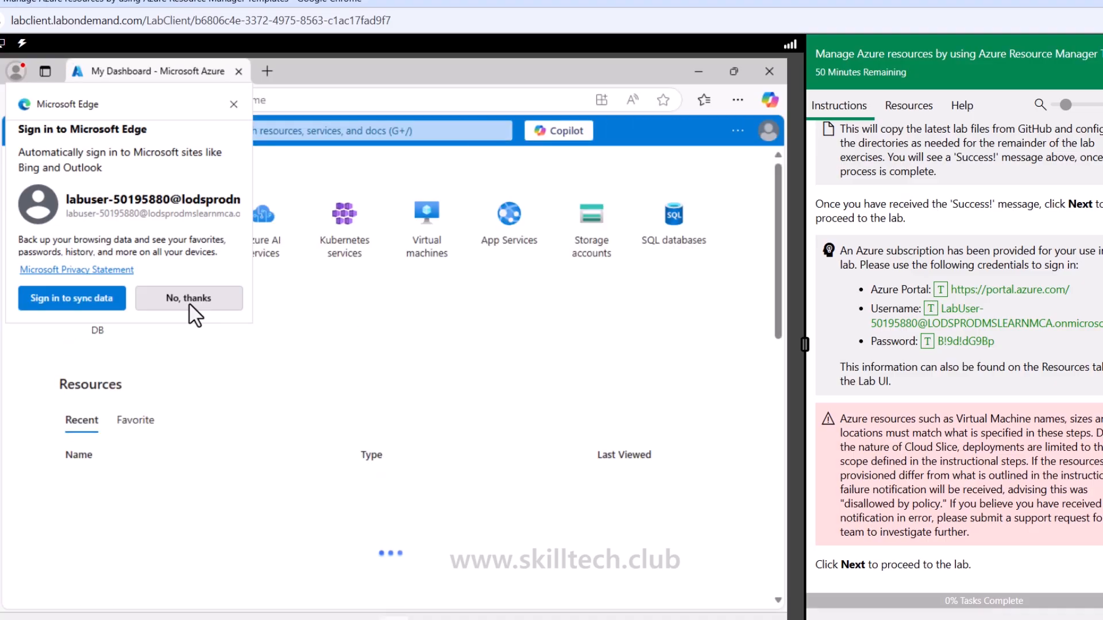
Decline the browser's sync sign-in, cancel the Azure welcome tour, and zoom the portal page out two levels
click(189, 306)
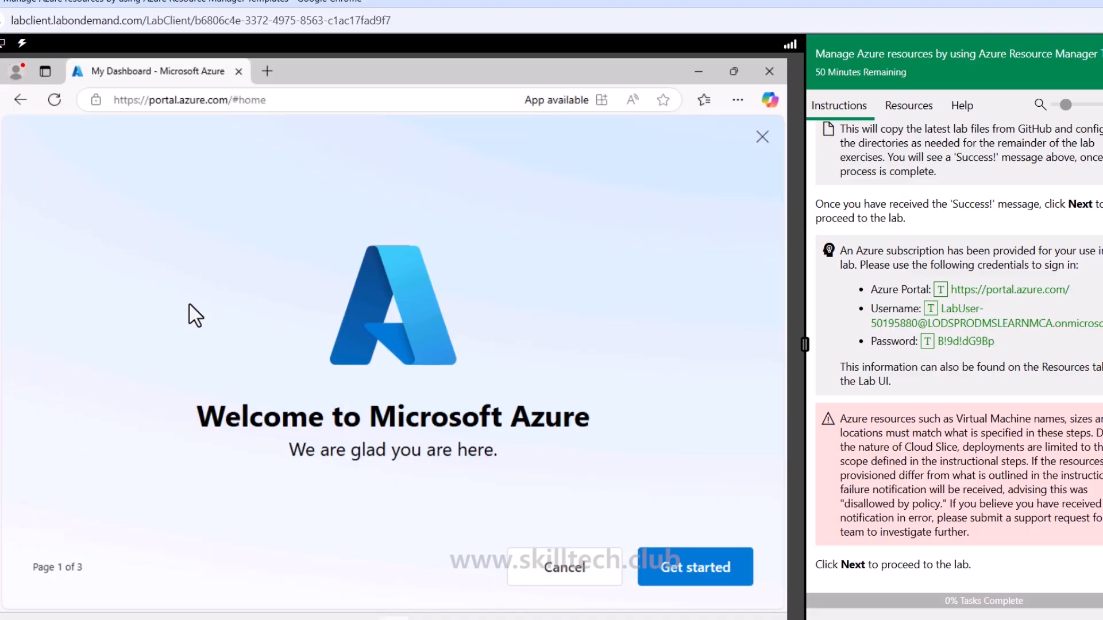
click(597, 572)
click(86, 142)
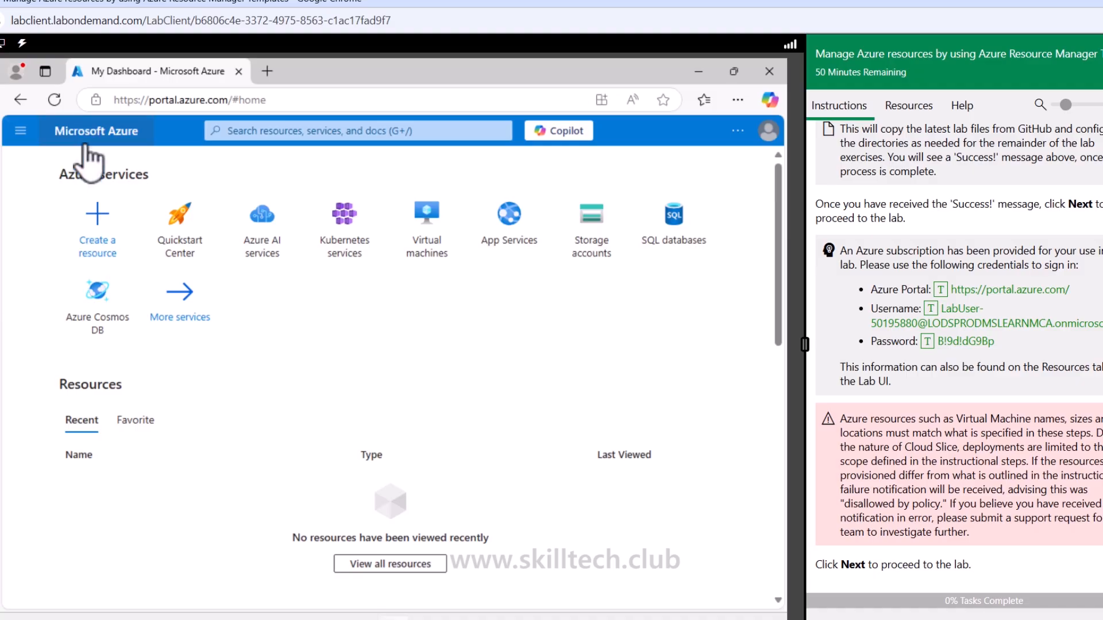
key(ctrl+minus)
key(ctrl+minus)
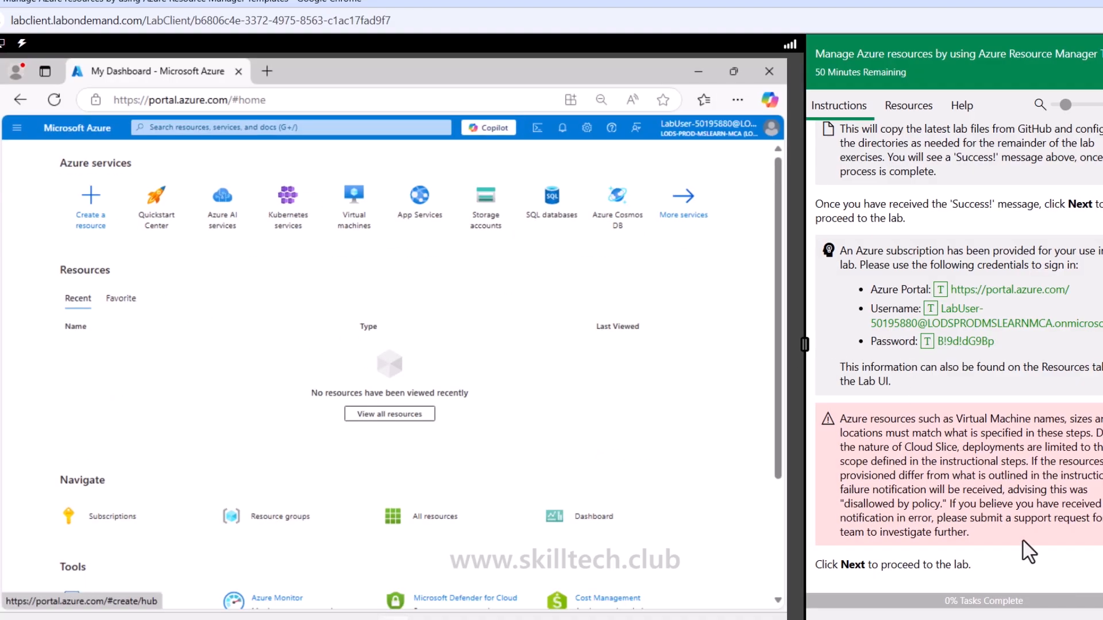
Advance the instructions to Lab 03 and review its introduction, scenario, architecture diagram, job skills and Task 1 overview
click(1098, 617)
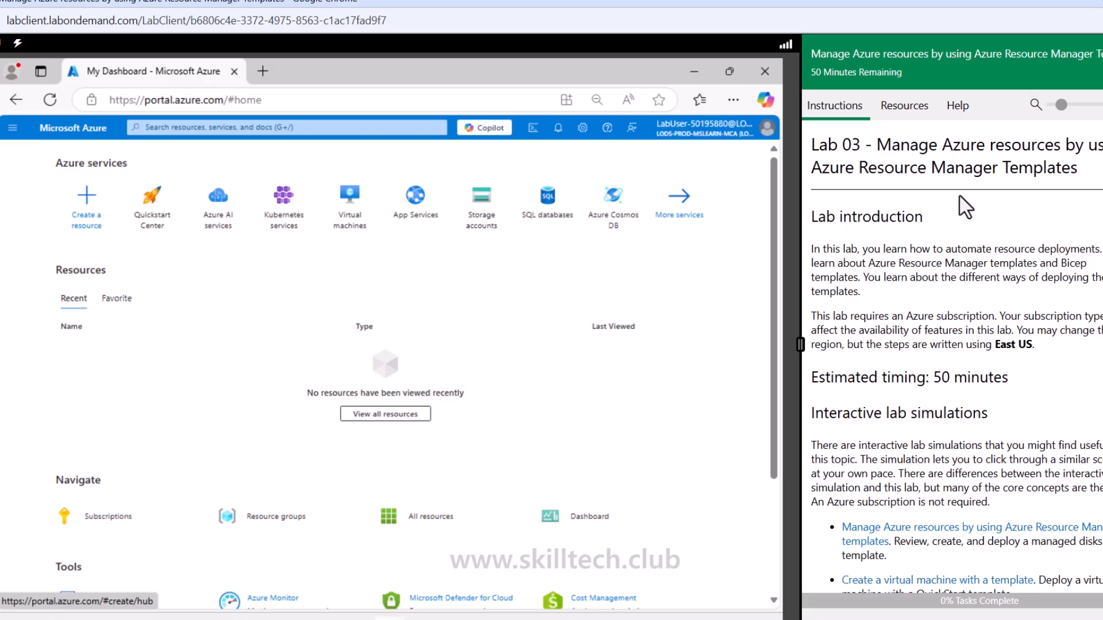
drag(877, 144, 1100, 144)
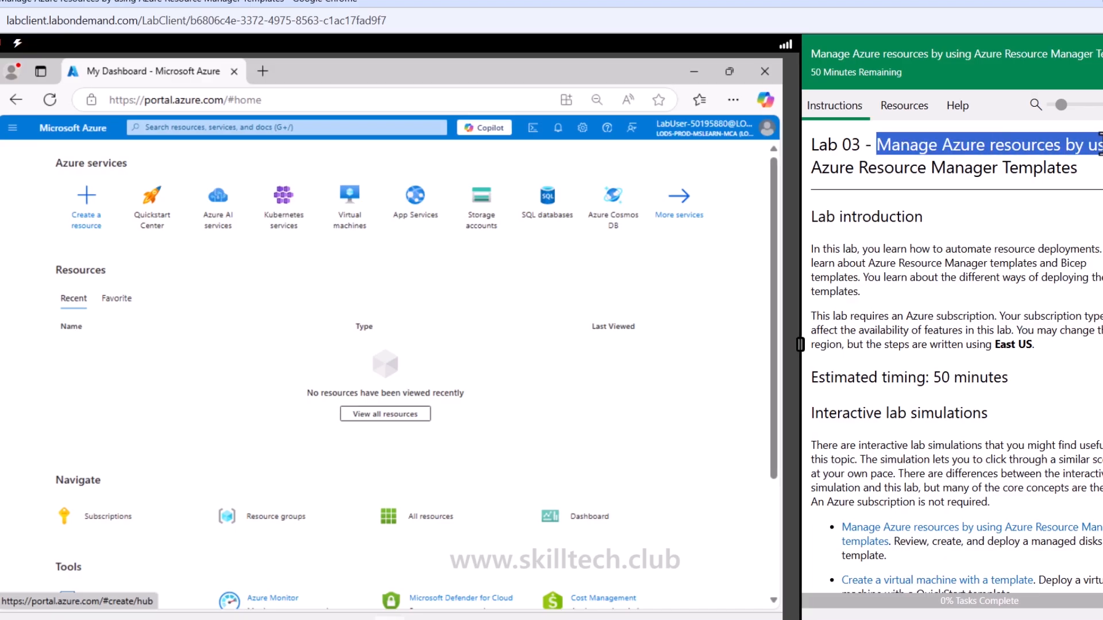
drag(838, 167, 1022, 171)
click(916, 247)
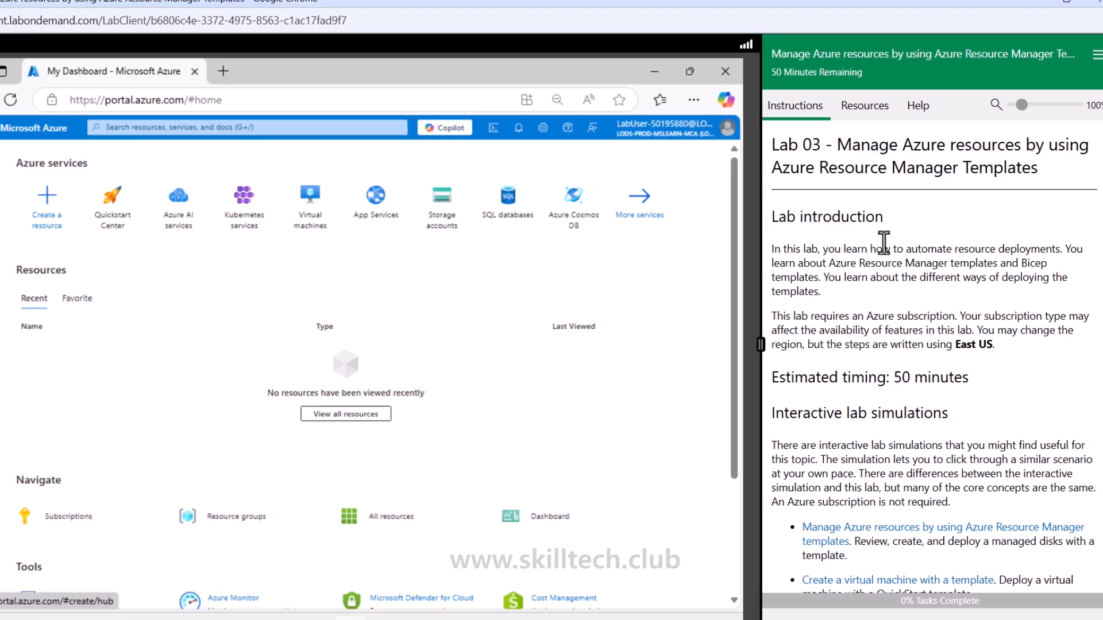
scroll(895, 218, down, 3)
scroll(907, 218, down, 1)
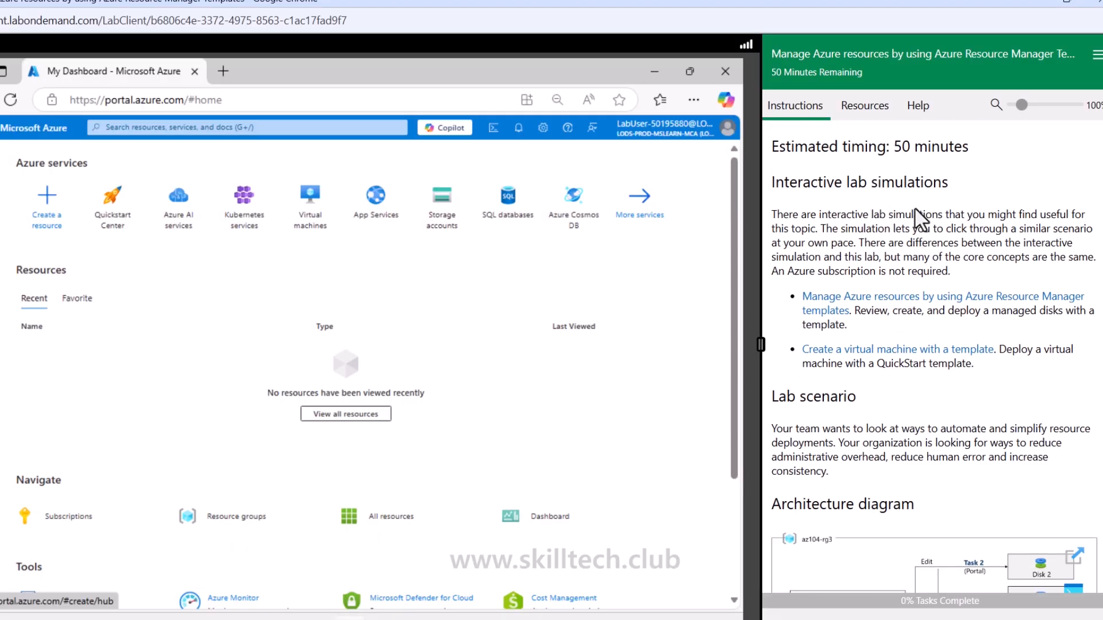
scroll(918, 219, down, 4)
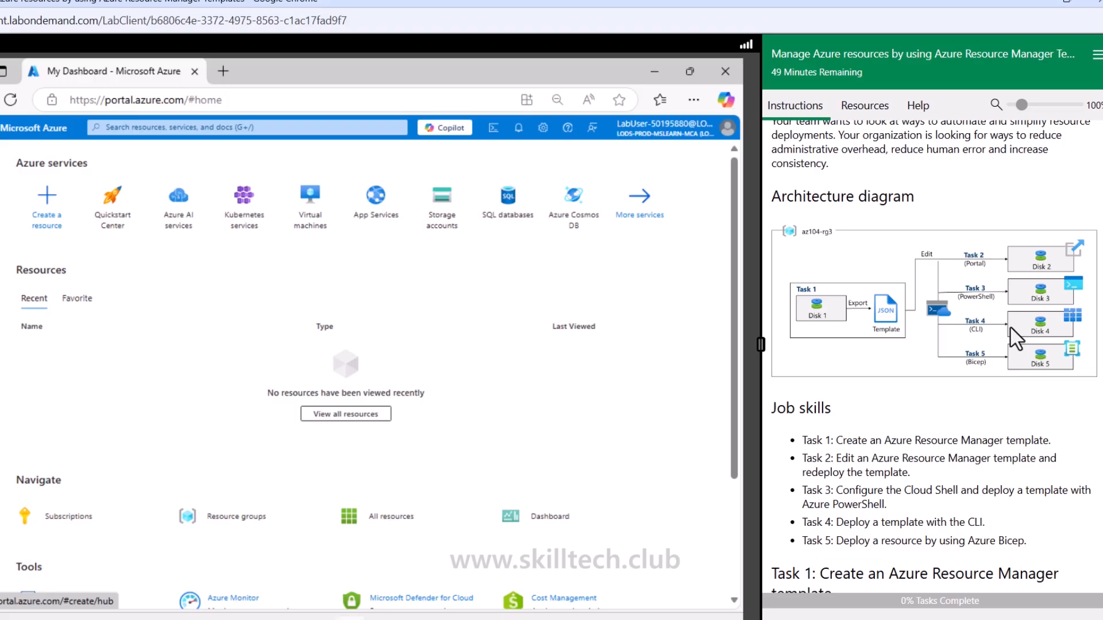
scroll(1014, 336, down, 6)
scroll(955, 291, up, 2)
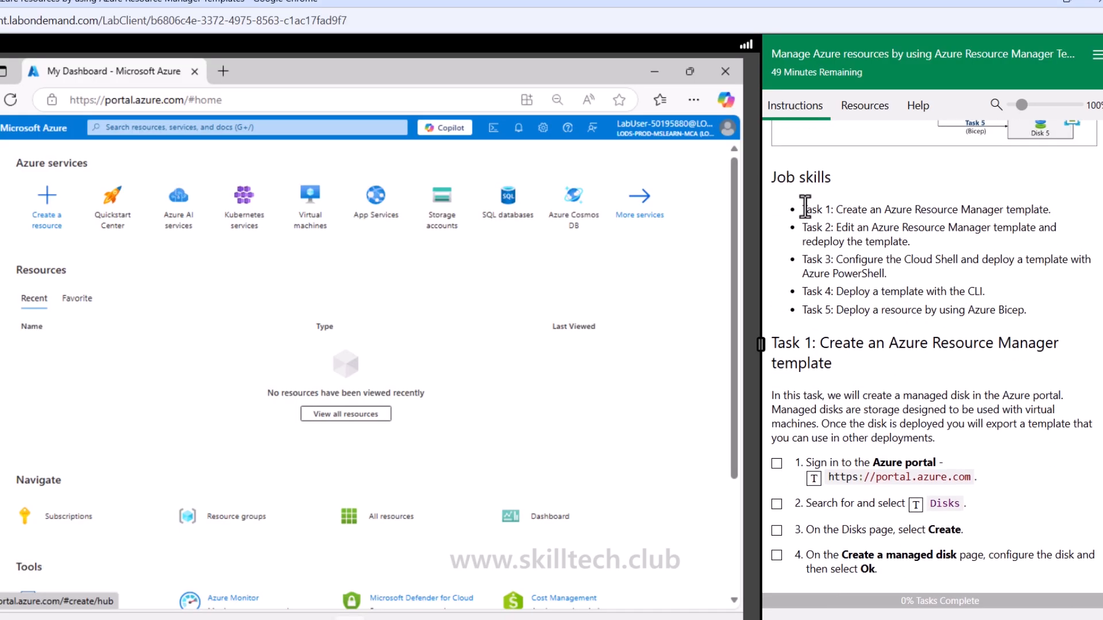
scroll(864, 336, down, 2)
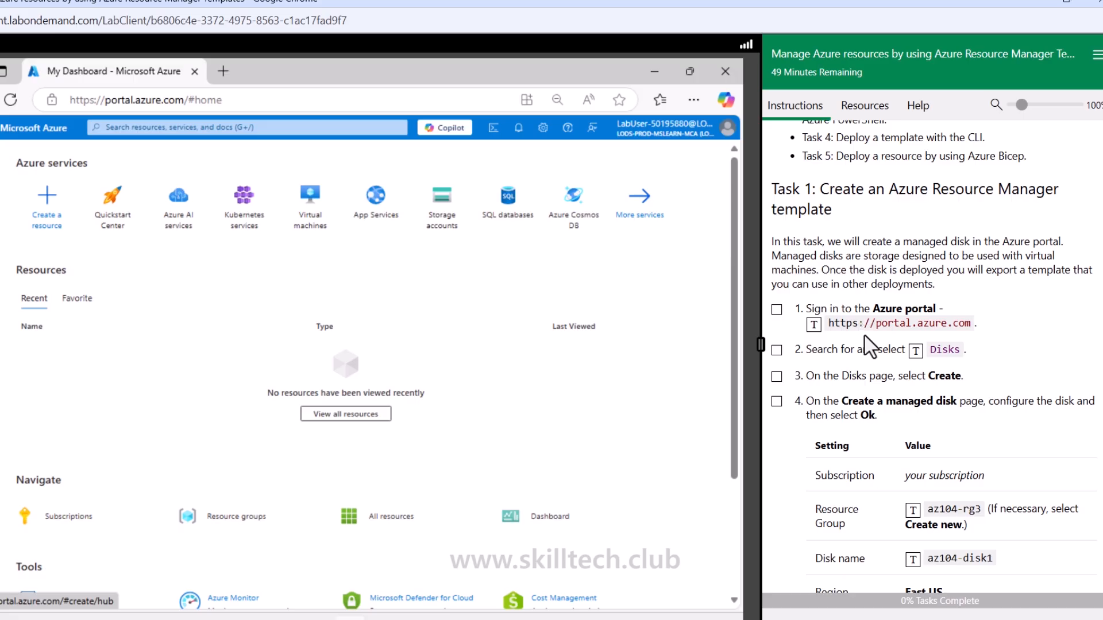
Find Disks through the portal search and open its service page, ticking off the matching Task 1 instructions
scroll(856, 321, down, 2)
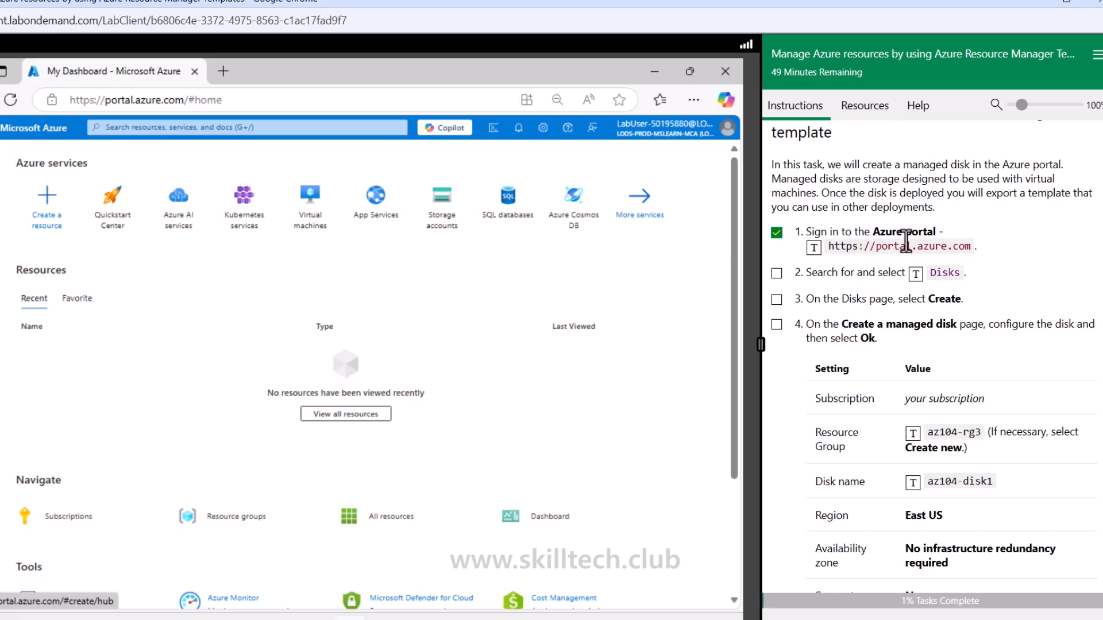
click(776, 274)
click(241, 127)
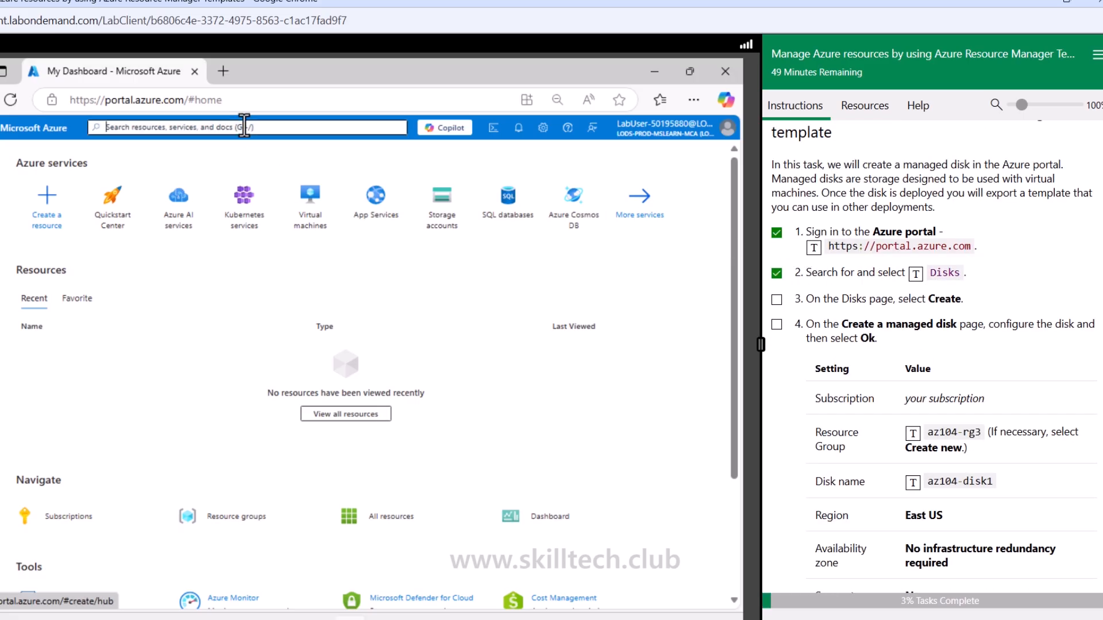
click(914, 276)
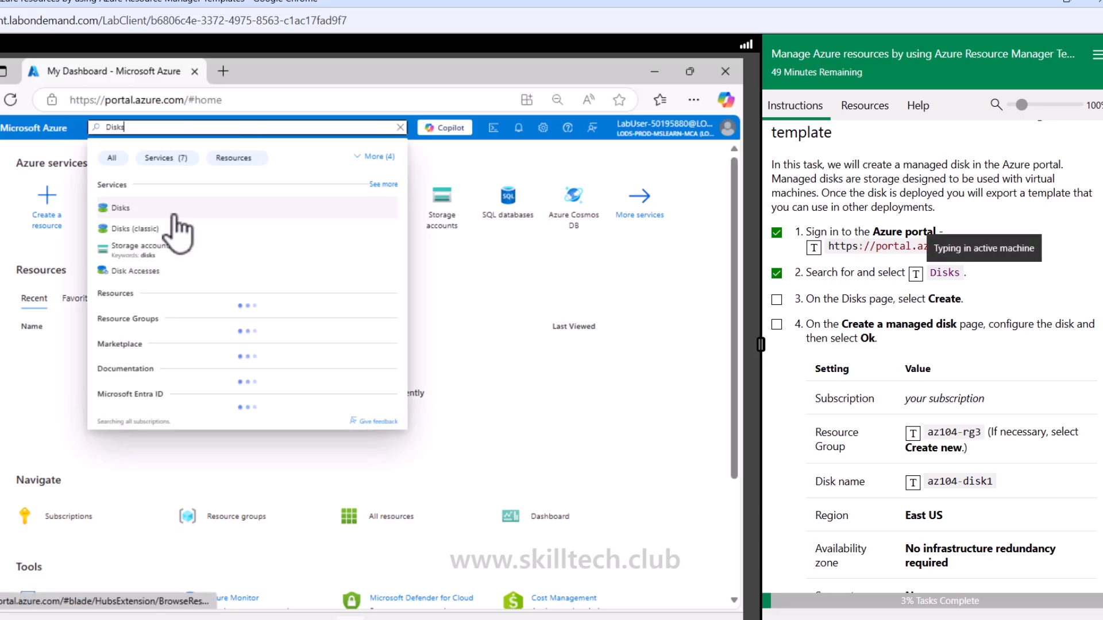
click(114, 207)
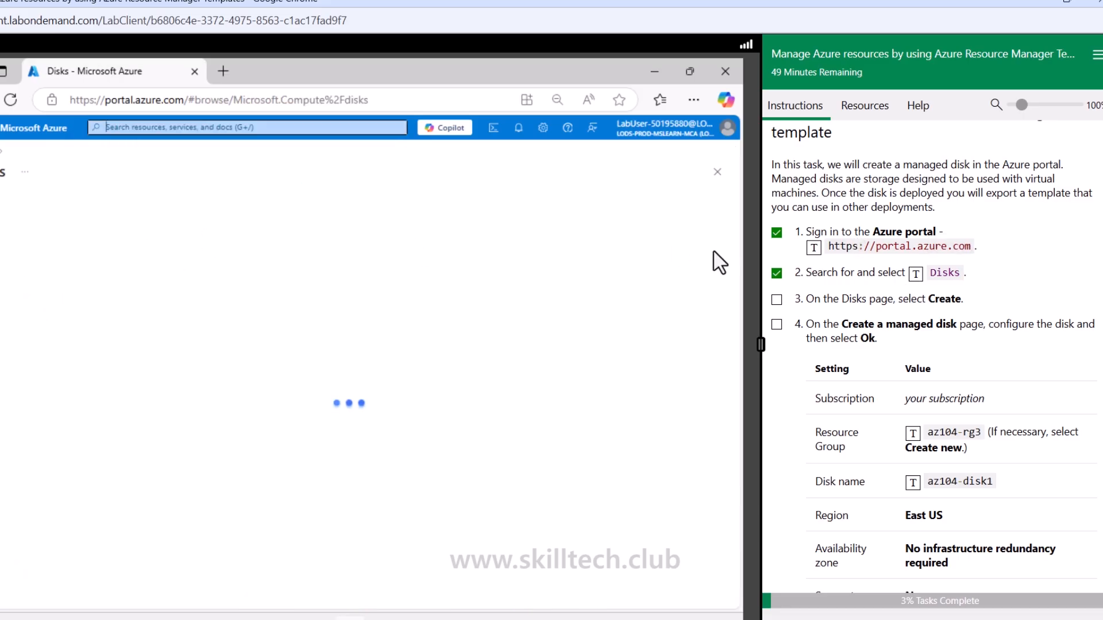
click(776, 299)
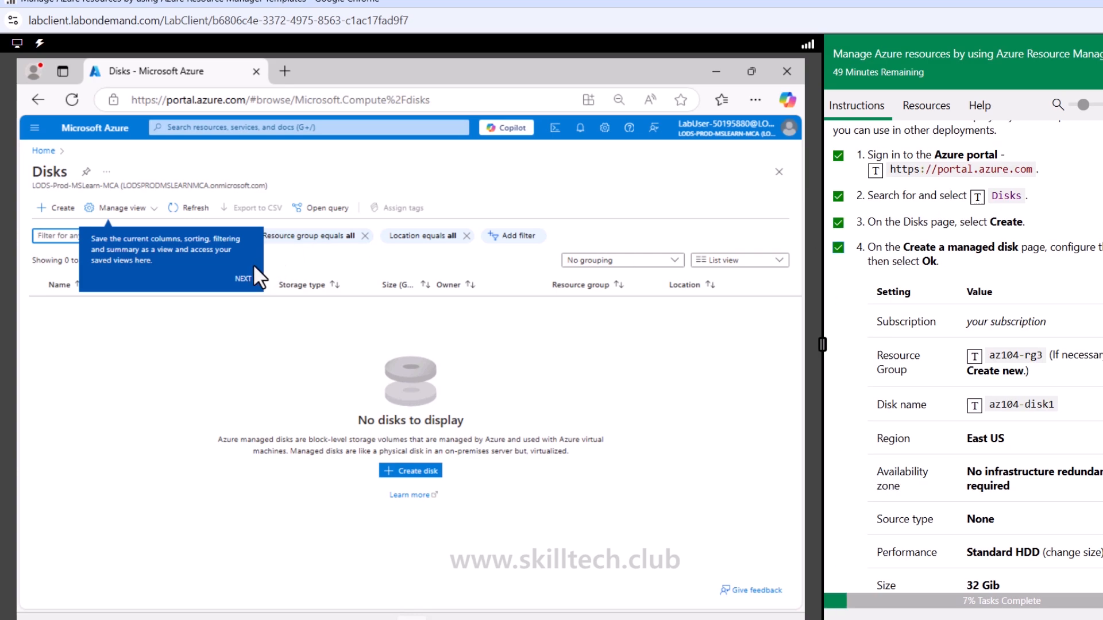
Dismiss the portal tips, start creating a managed disk, and create the new resource group az104-rg3 for it
click(243, 279)
click(40, 207)
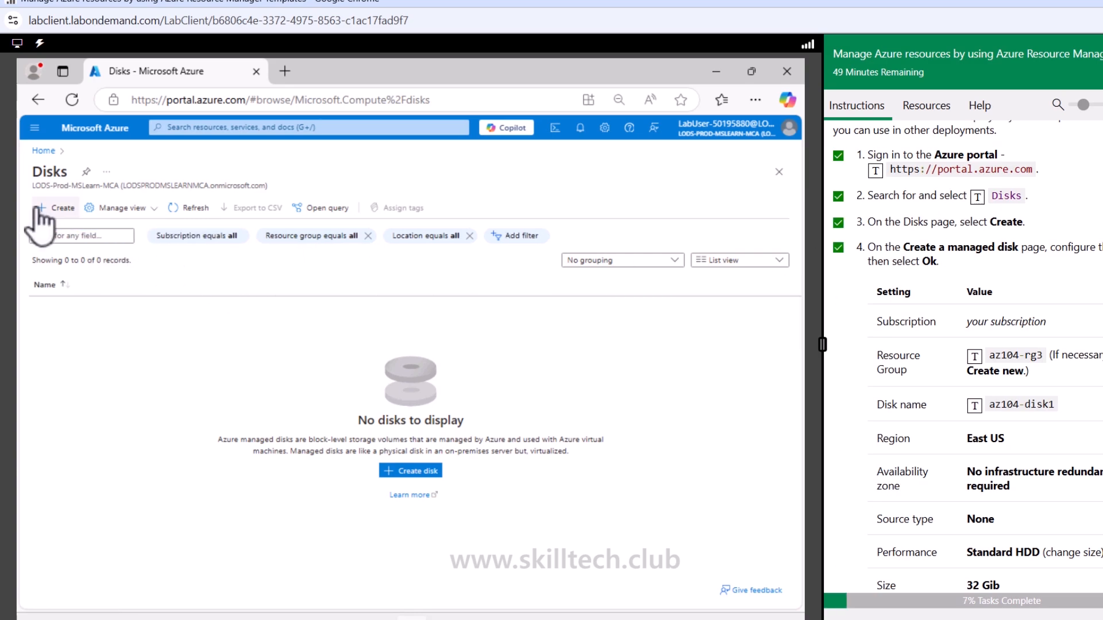
click(39, 207)
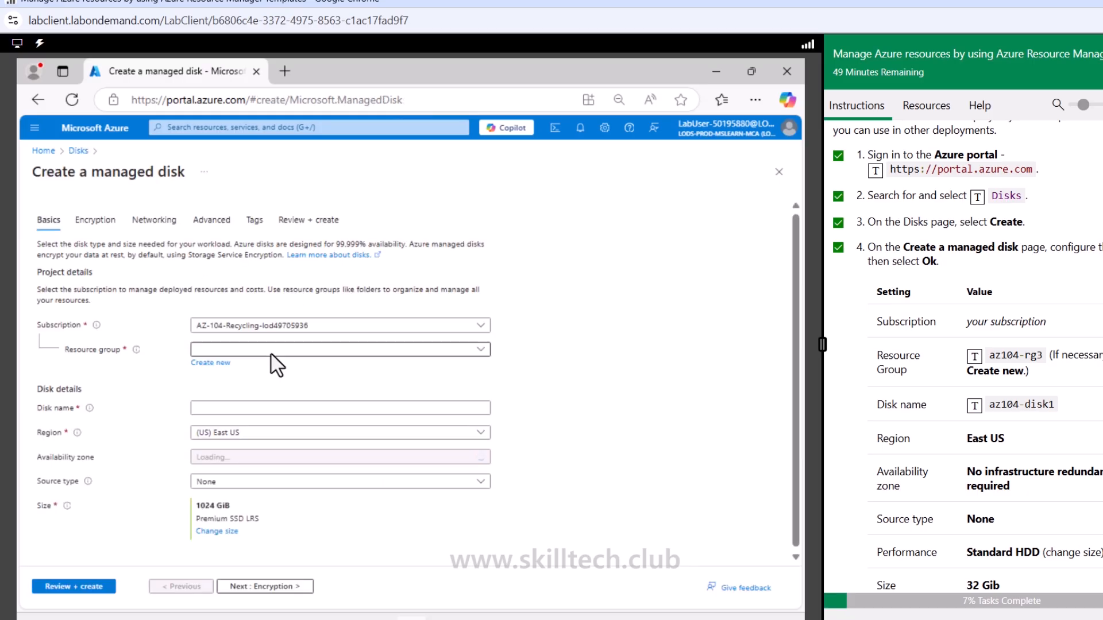
click(274, 352)
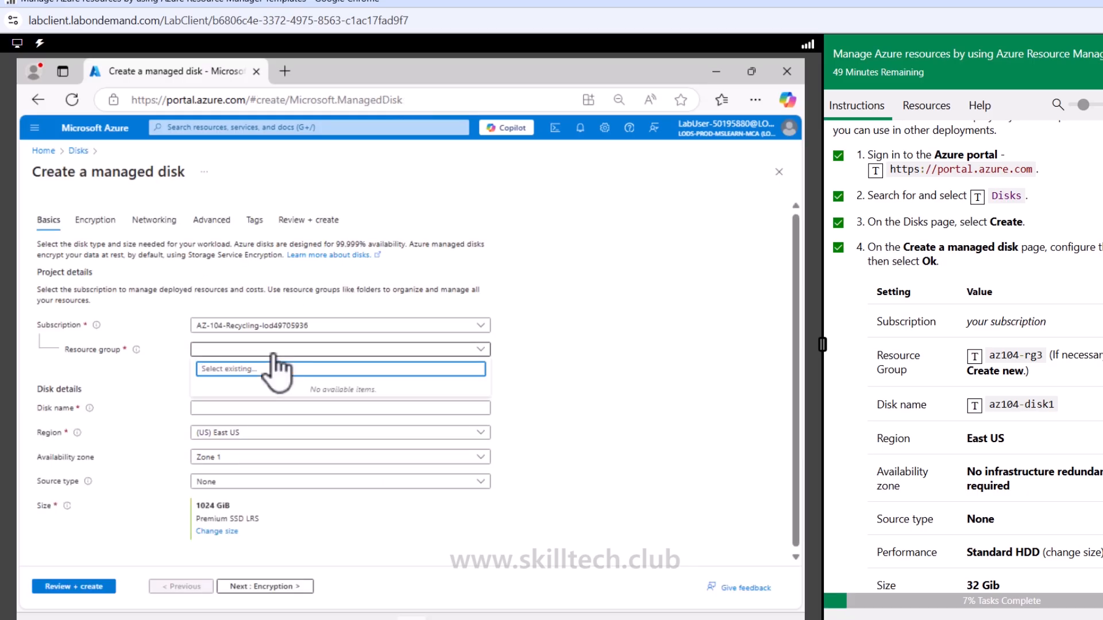
click(592, 349)
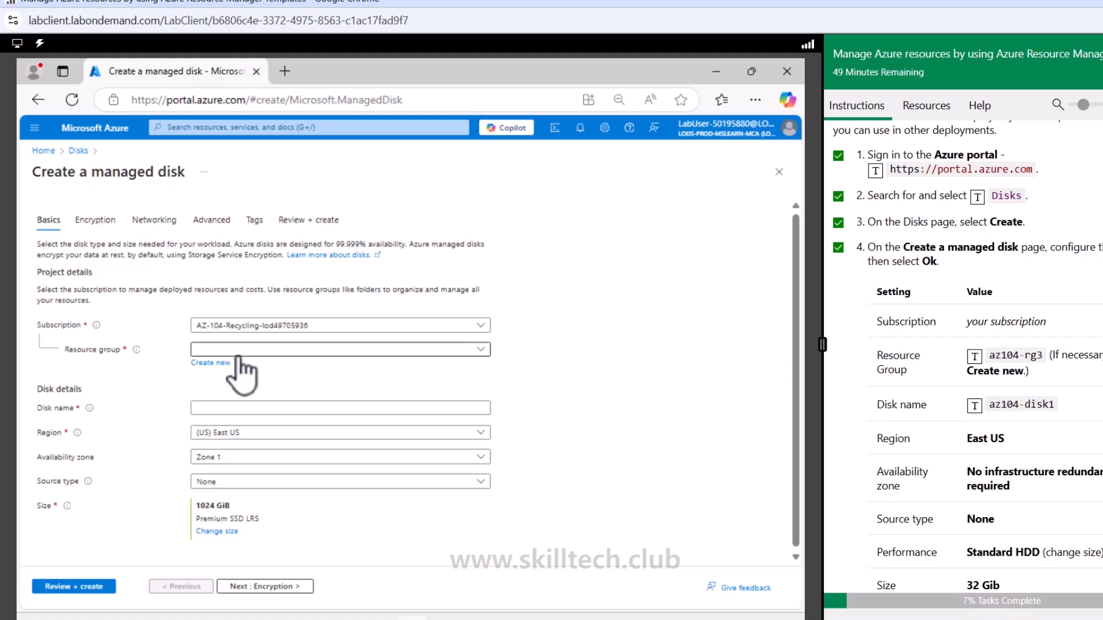
click(210, 362)
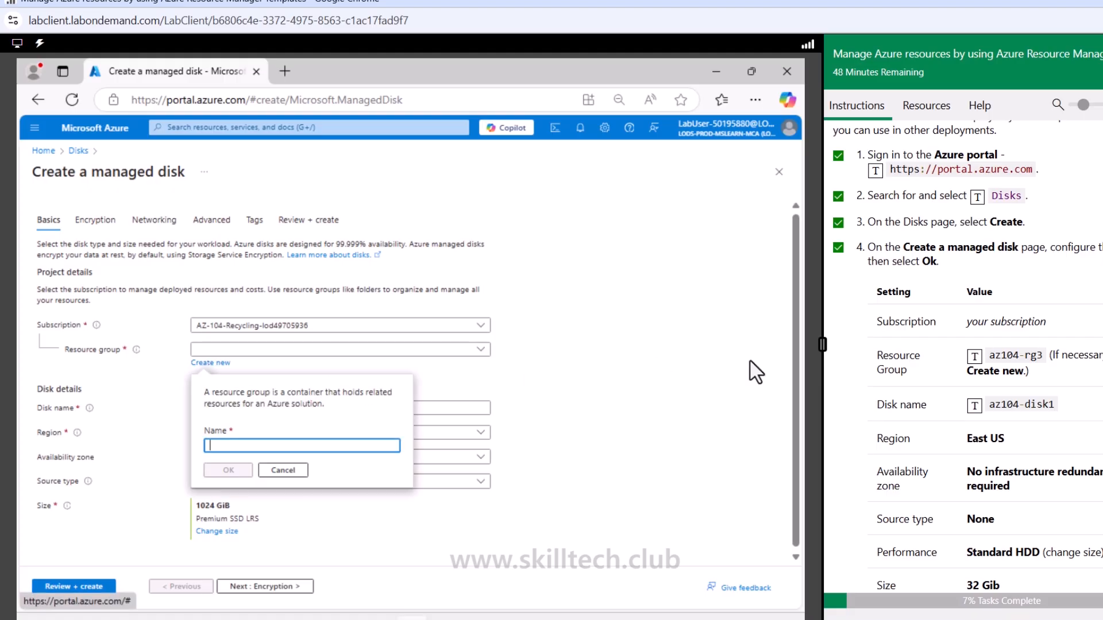
click(974, 356)
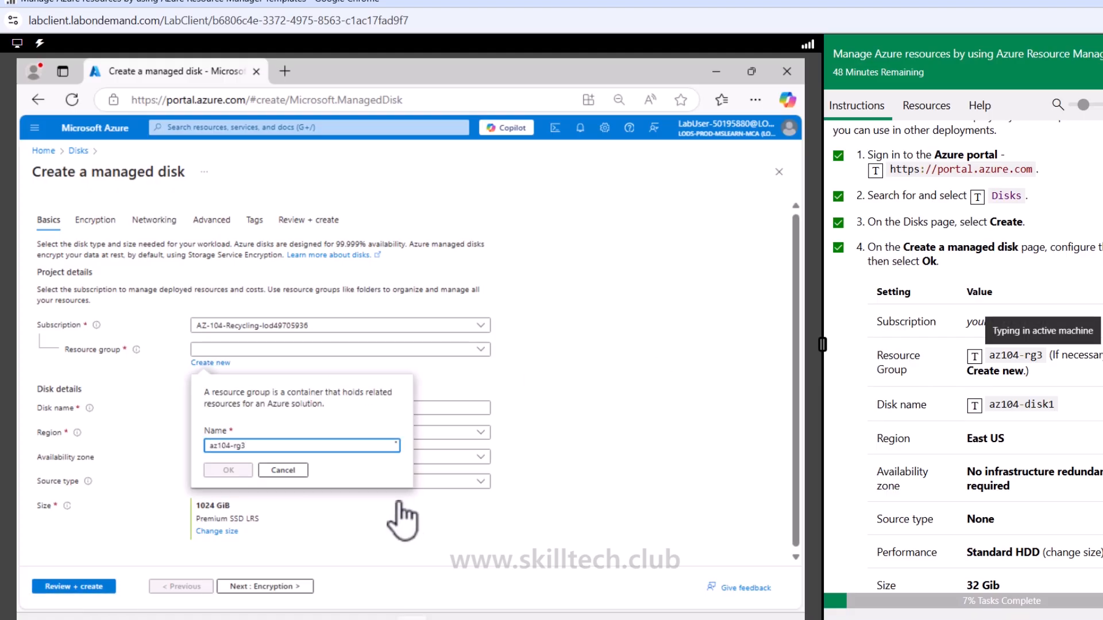
click(228, 470)
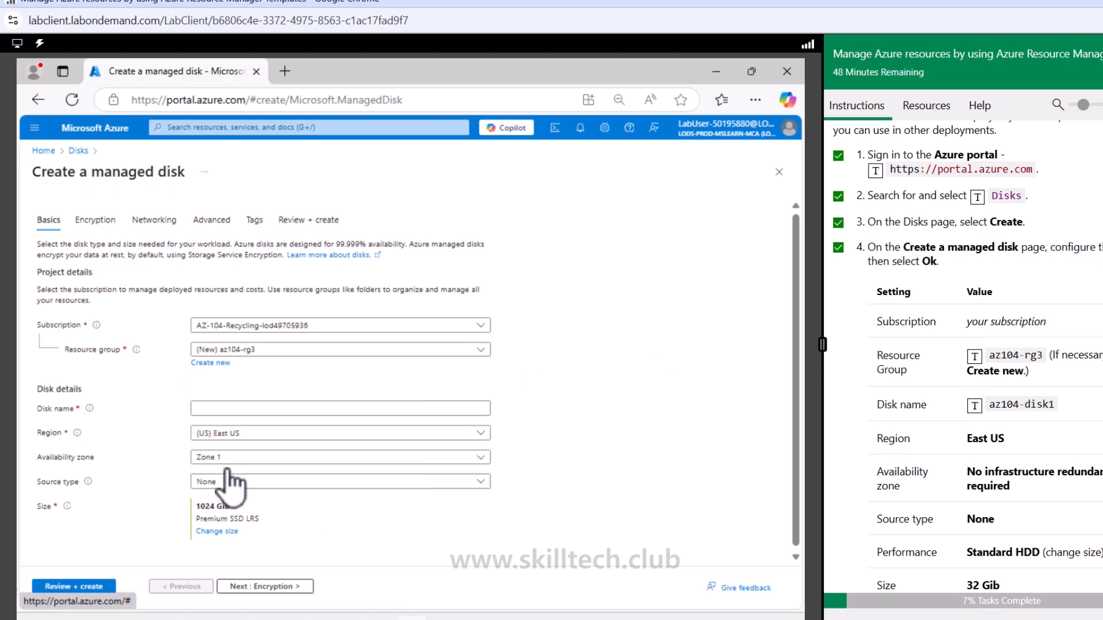
Name the disk az104-disk1 and set its availability zone to No infrastructure redundancy required
click(256, 409)
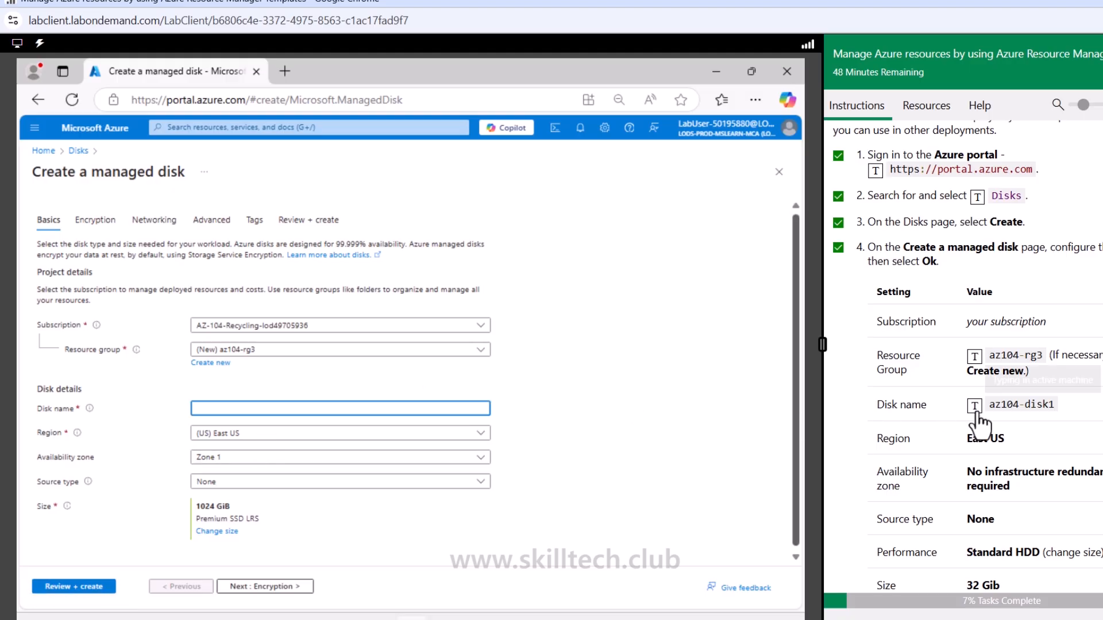
click(585, 412)
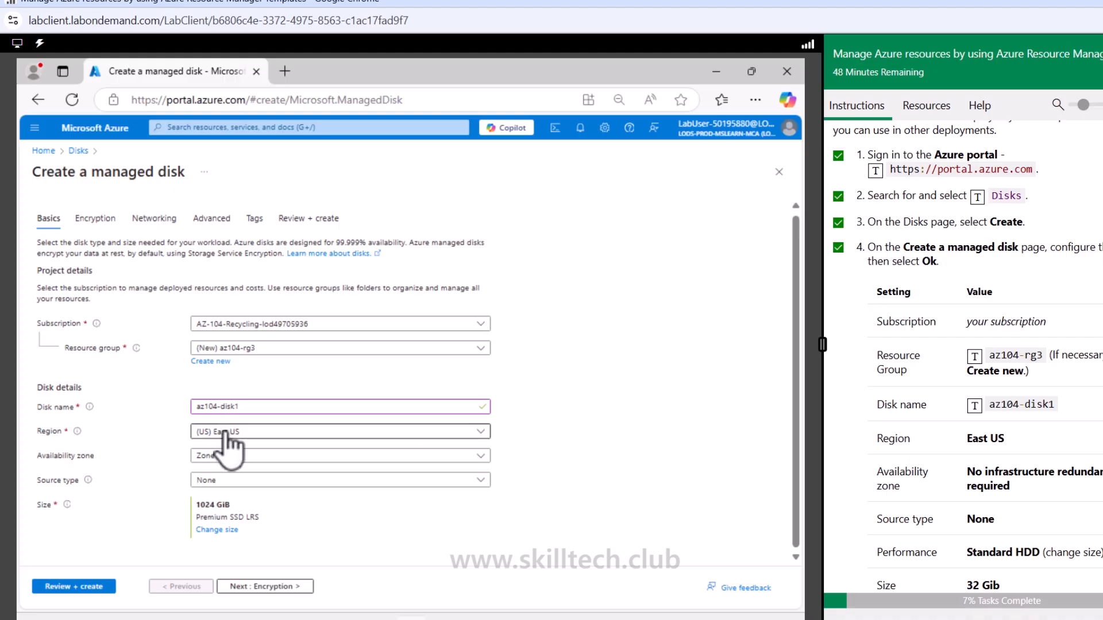
scroll(962, 356, down, 4)
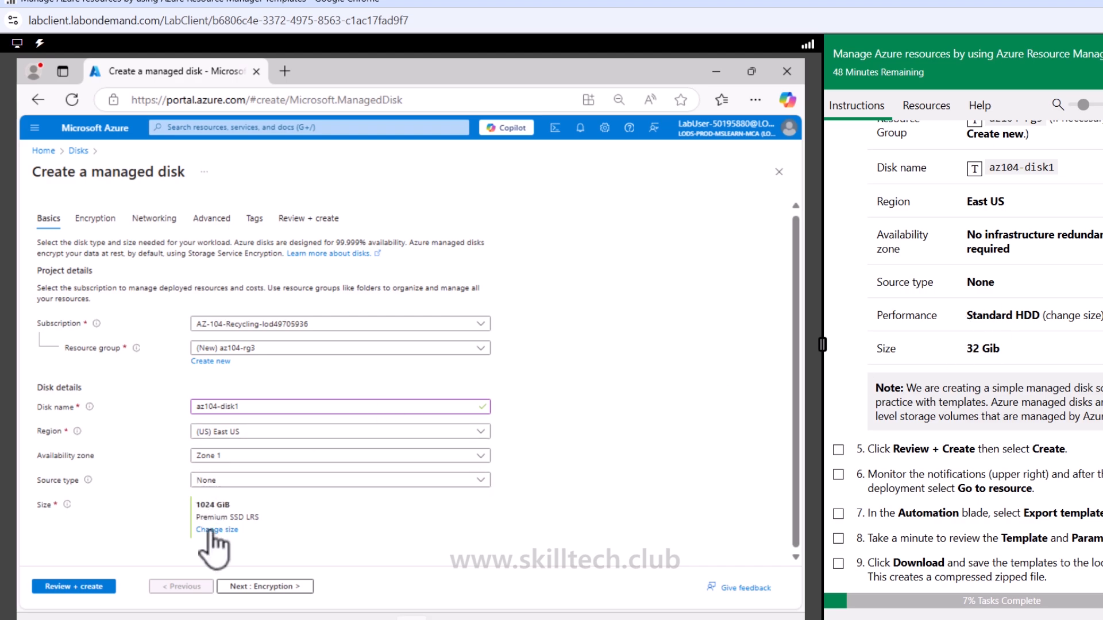
click(258, 456)
click(254, 474)
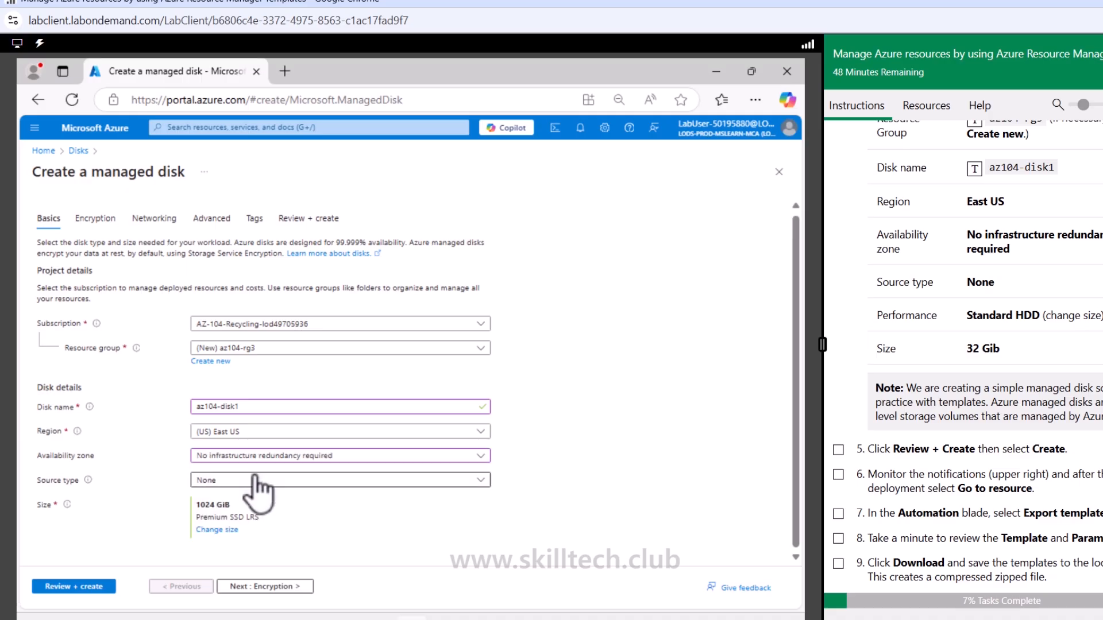
Change the disk size to 32 GiB with Standard HDD (locally-redundant storage) as the storage type
click(218, 530)
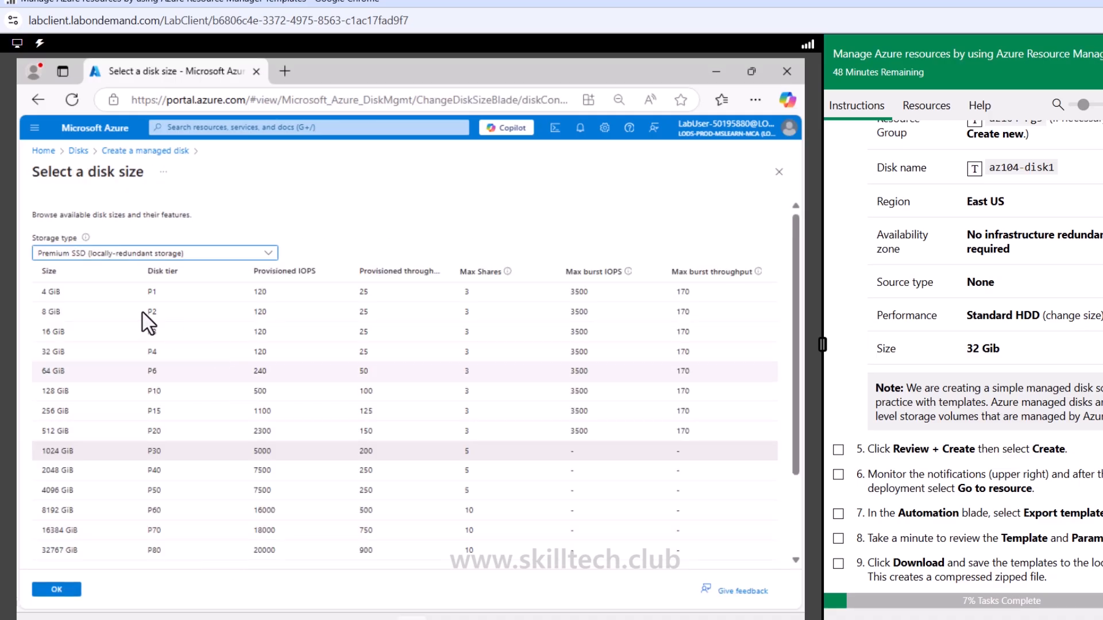
click(117, 255)
click(86, 451)
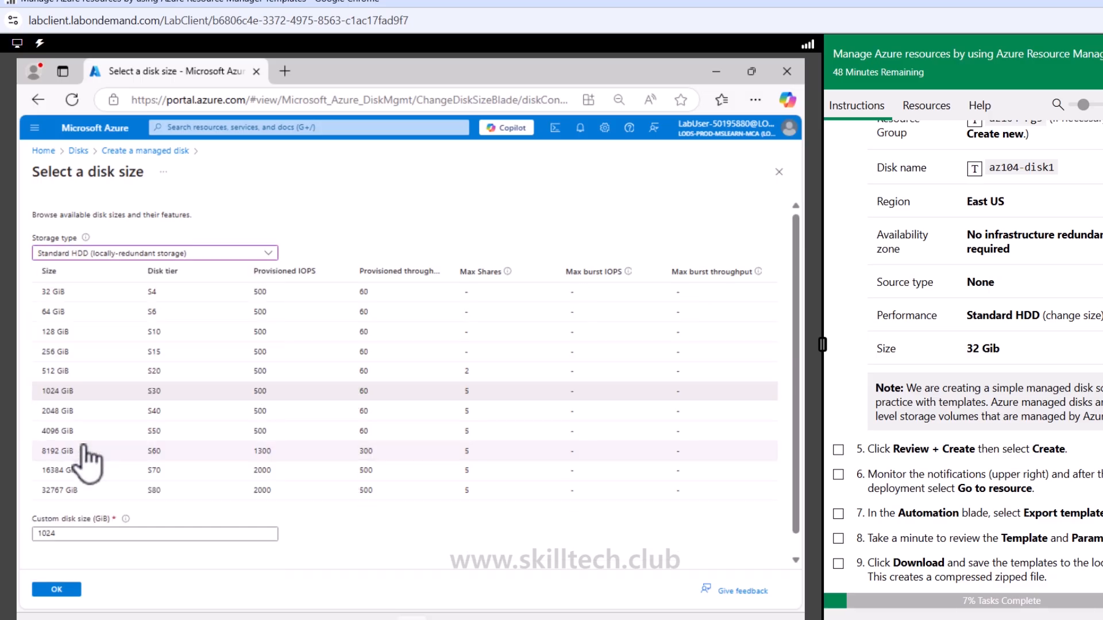
click(79, 294)
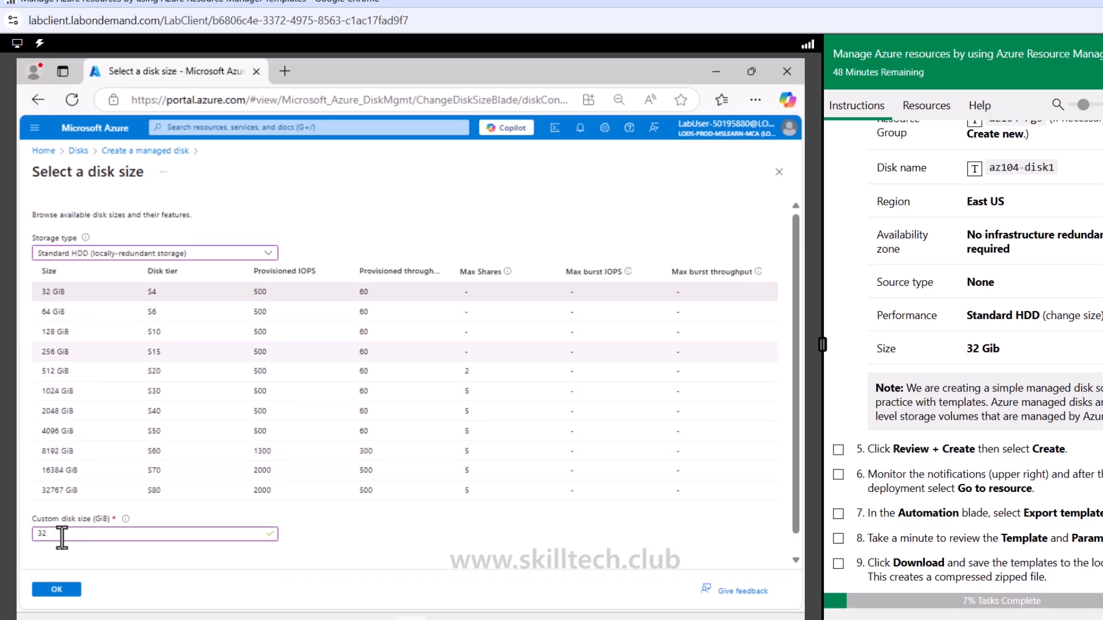
click(60, 590)
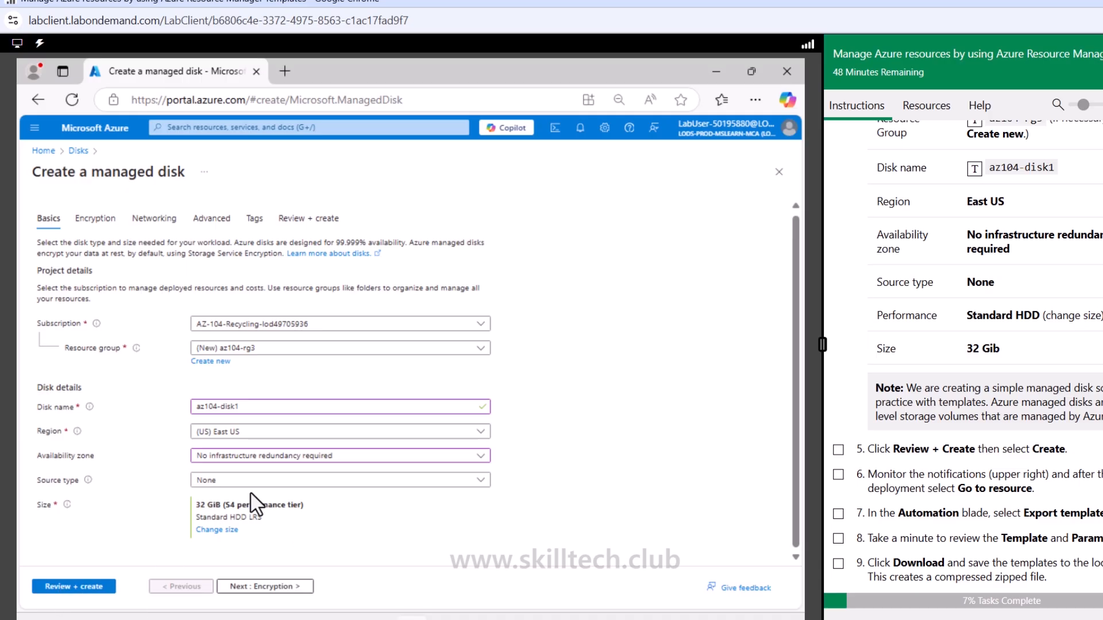
Review the disk configuration and create the managed disk, ticking off Task 1 instructions 5 and 6
click(273, 587)
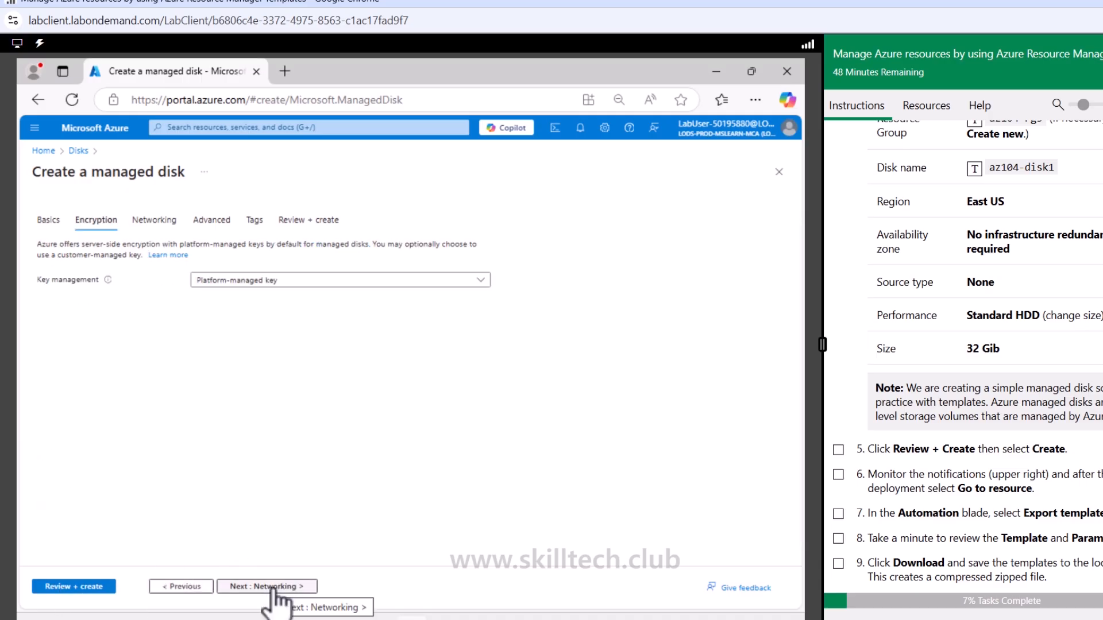
click(90, 587)
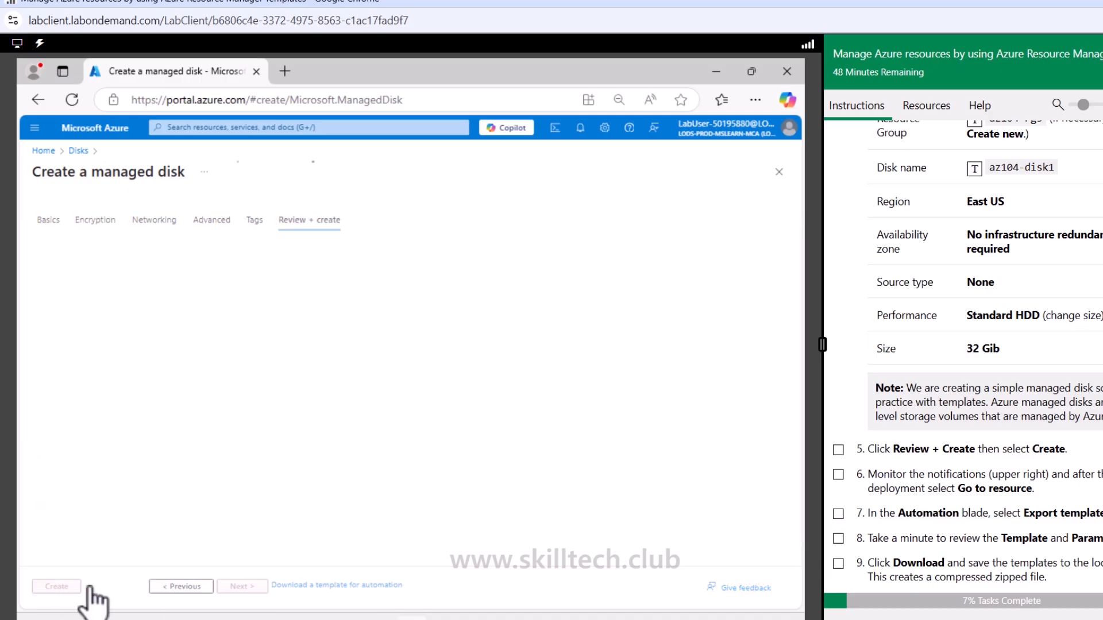
click(838, 449)
click(838, 475)
scroll(840, 488, down, 3)
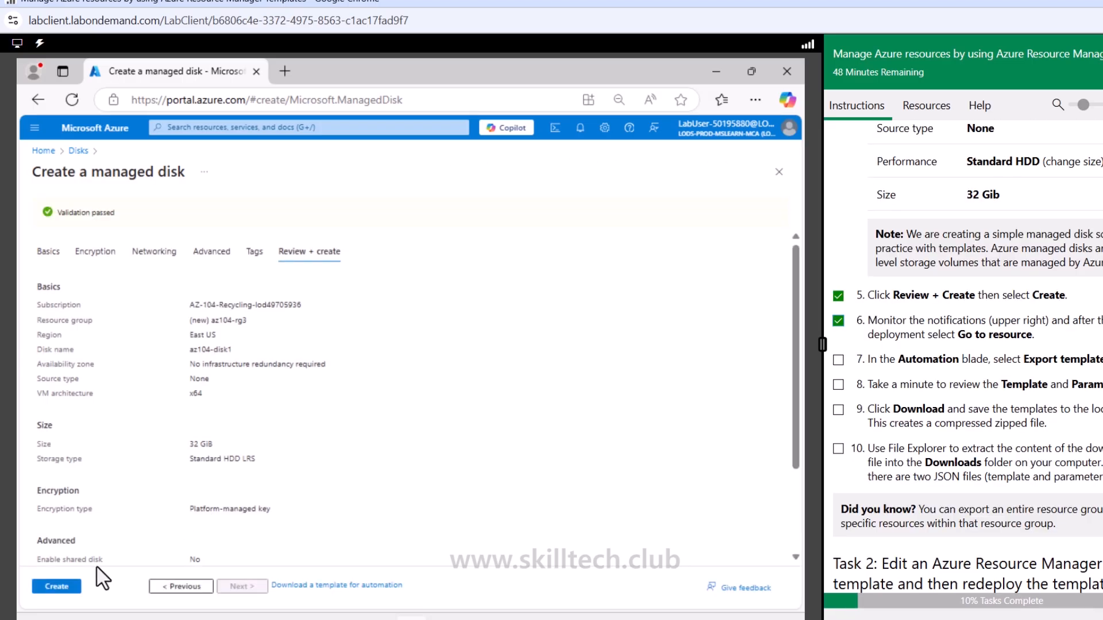
click(57, 587)
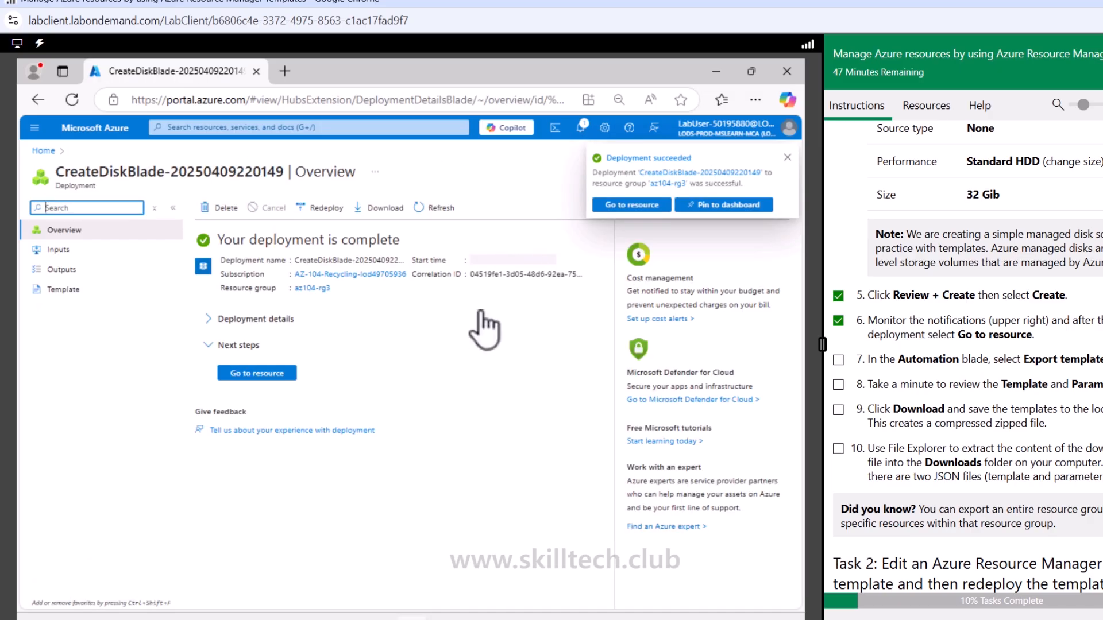
Go to the deployed disk resource and open its Export template page, ticking off Task 1 instructions 7 to 9
click(289, 374)
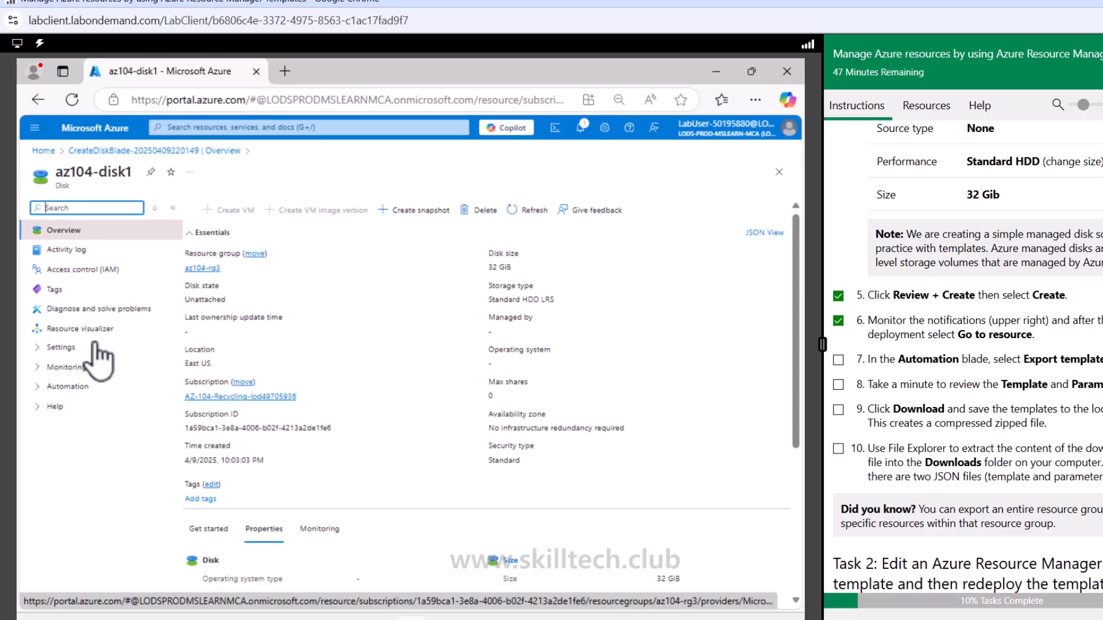
click(69, 386)
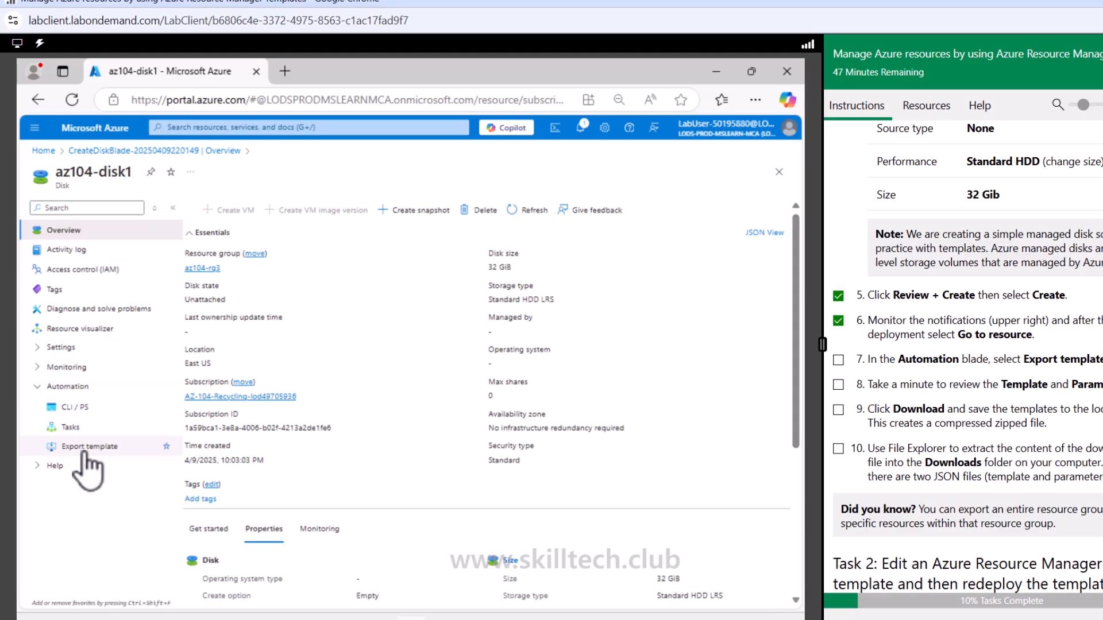
click(86, 449)
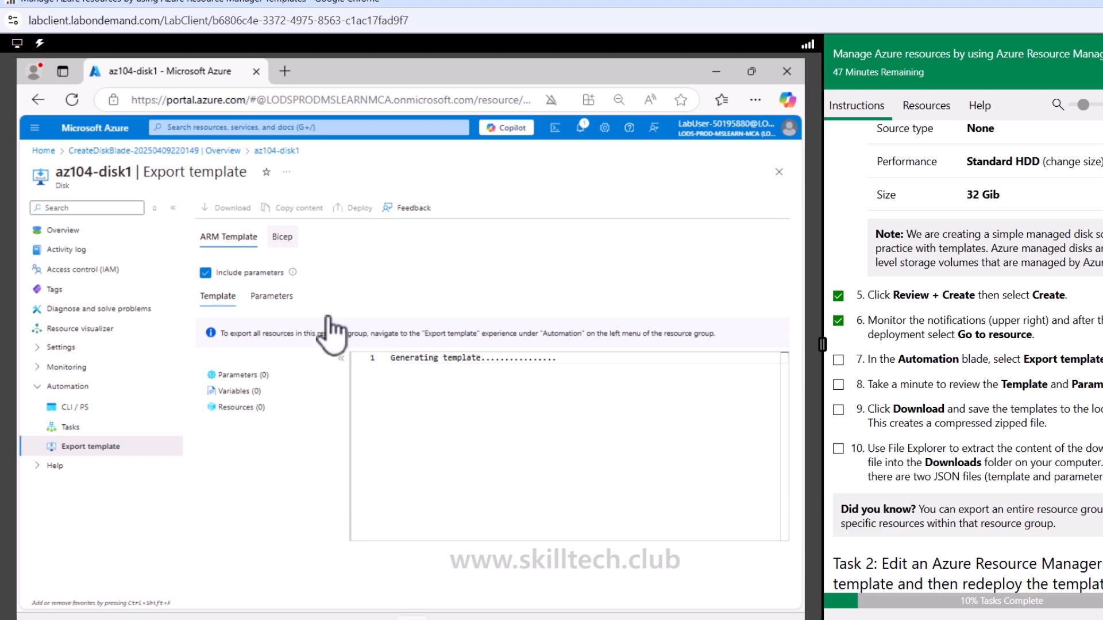
click(837, 360)
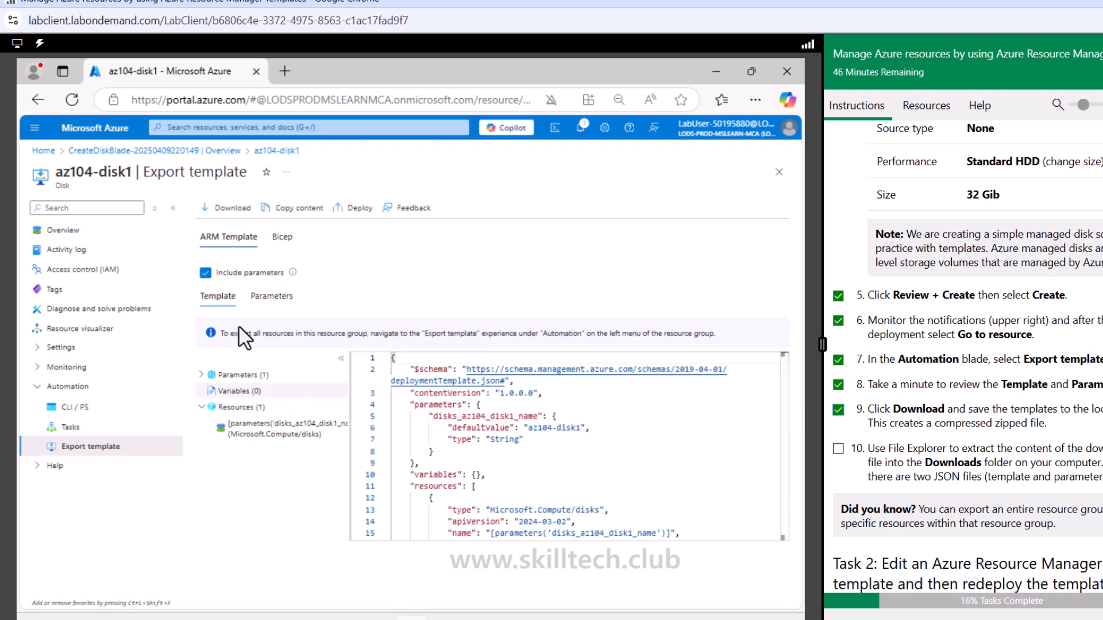
Check the exported template's parameters and download the ARM template, ticking off Task 1 instruction 10
click(258, 296)
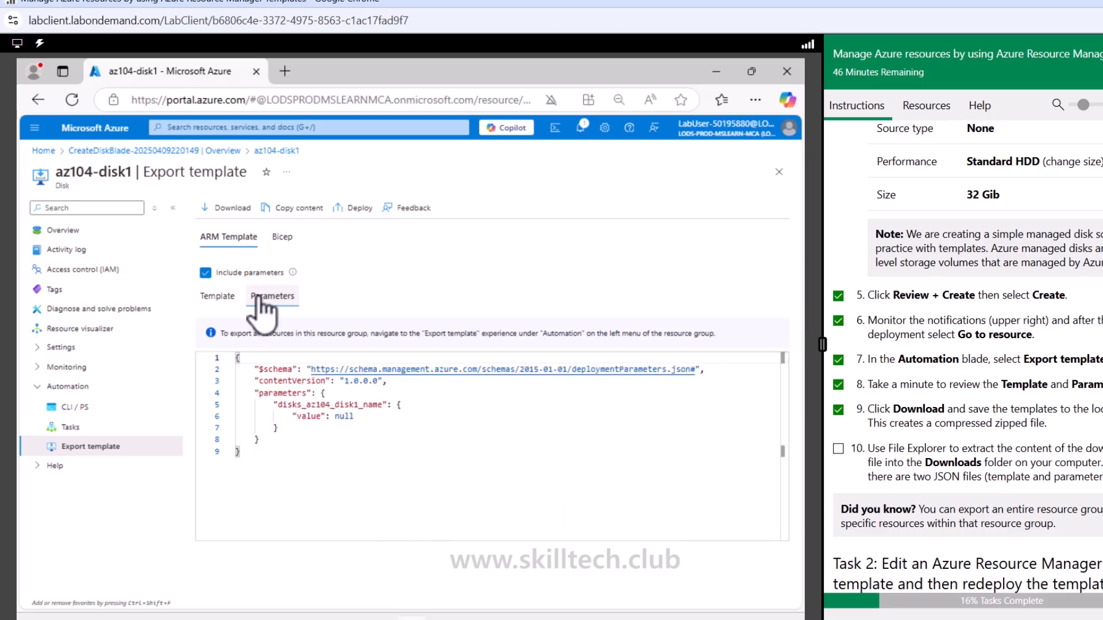
click(219, 301)
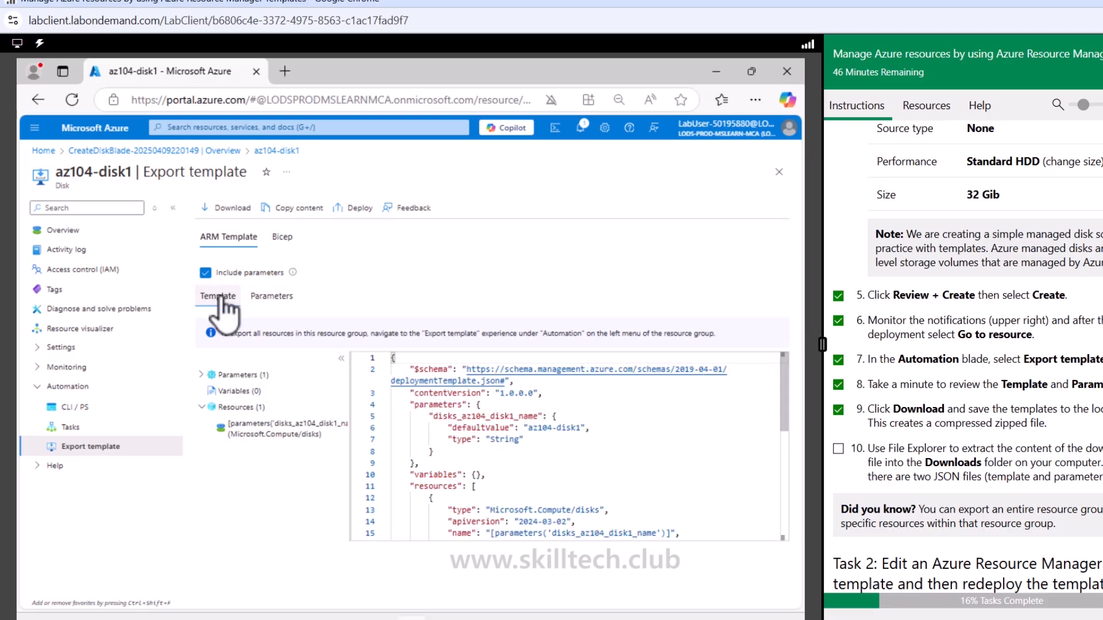
click(227, 208)
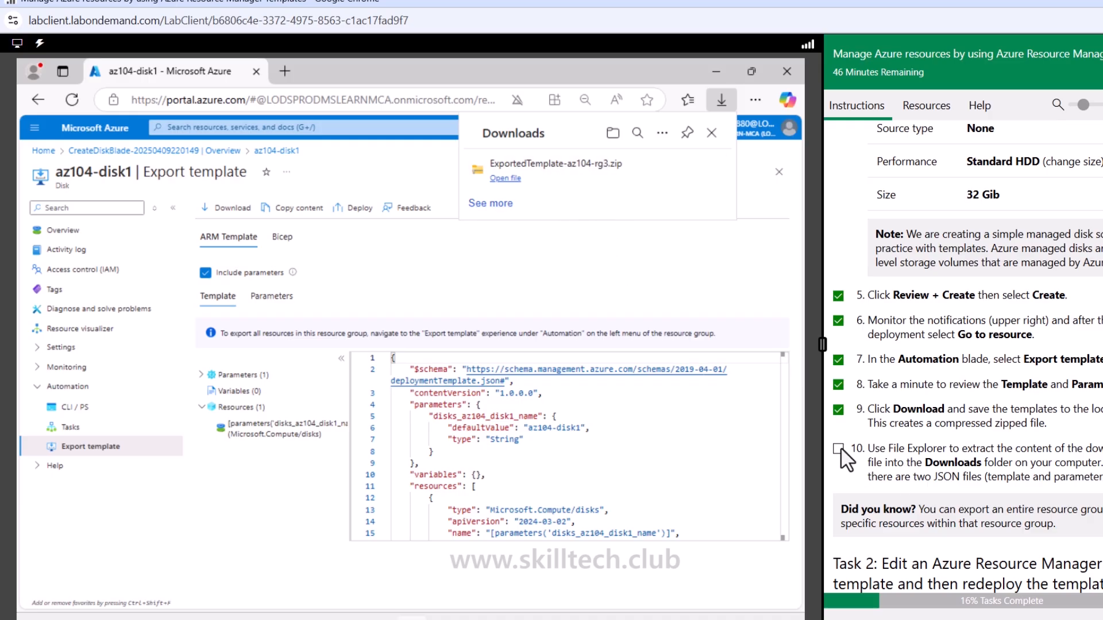
scroll(844, 458, down, 3)
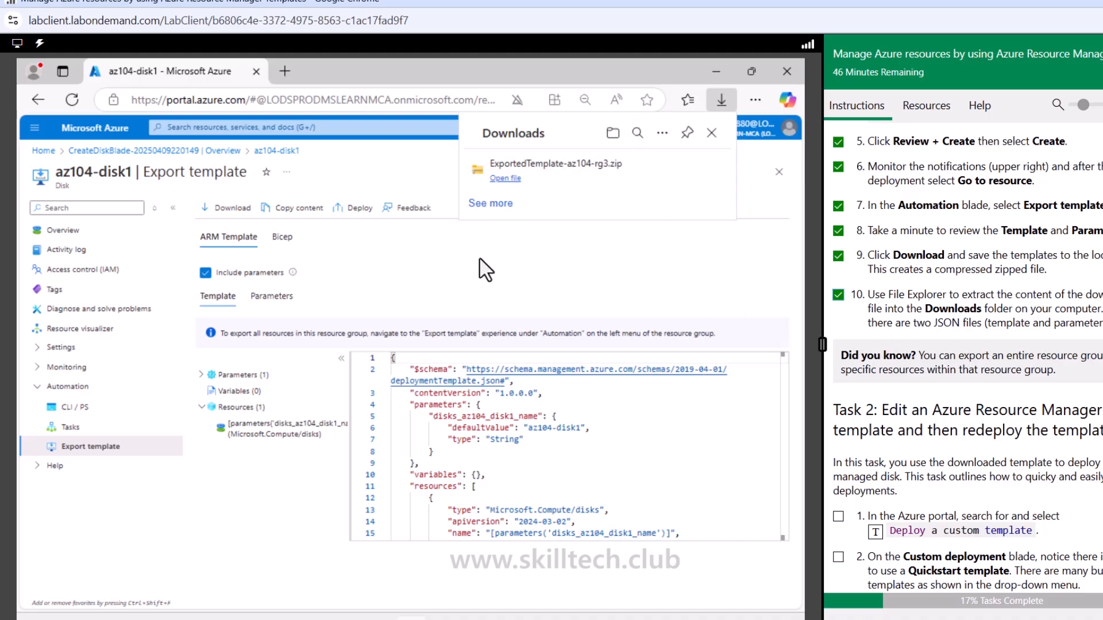
Open the az104-rg3 resource group from the portal home page and read through the Task 2 instructions
click(43, 152)
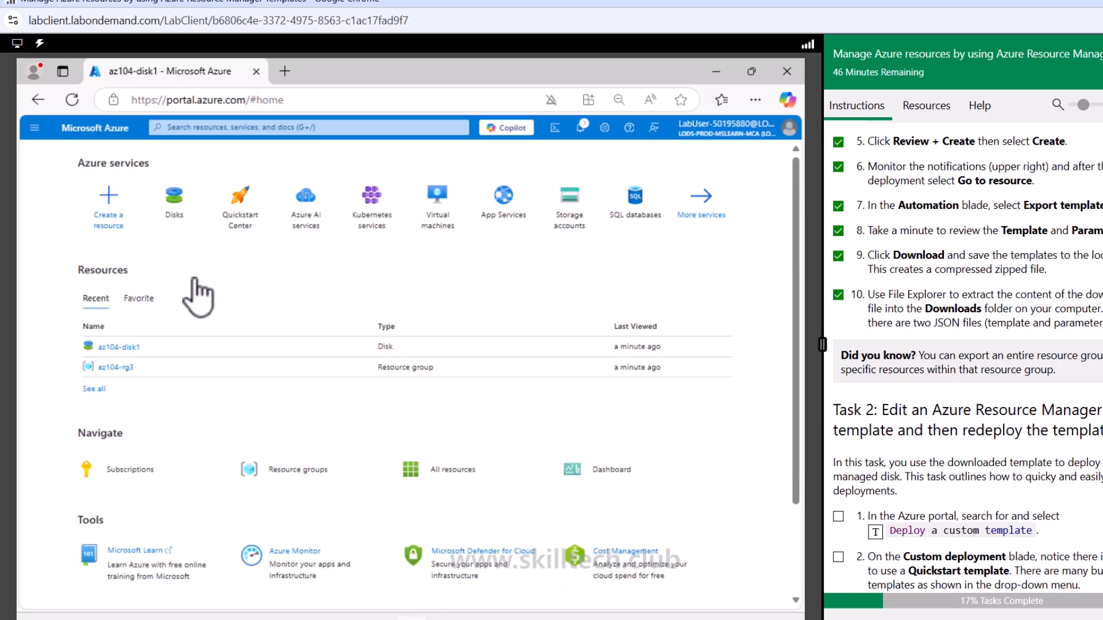
click(112, 368)
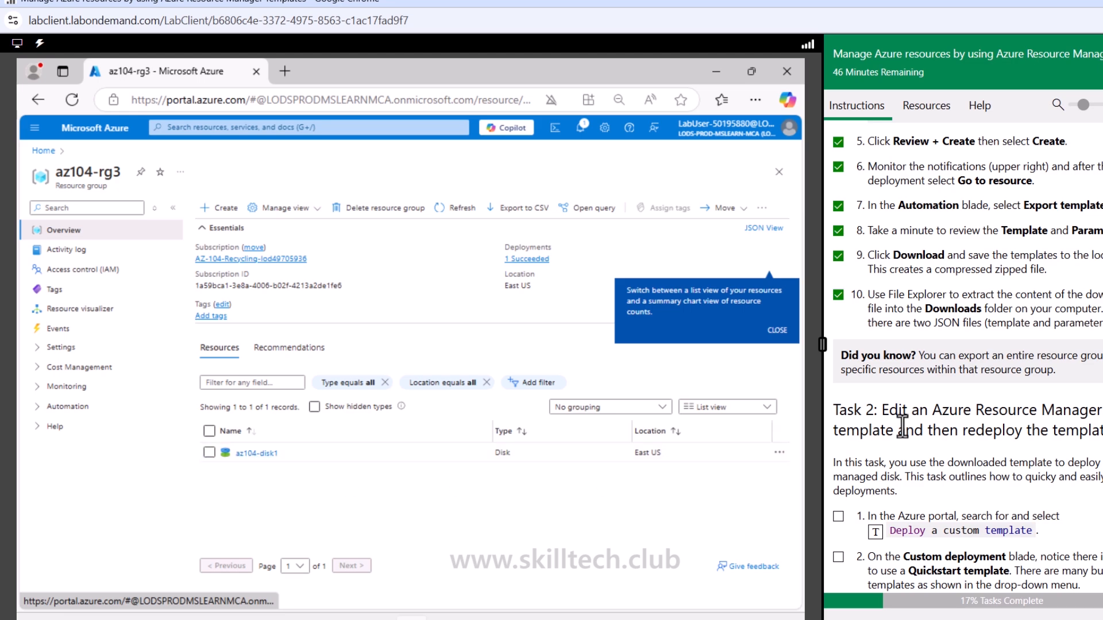
scroll(903, 427, down, 3)
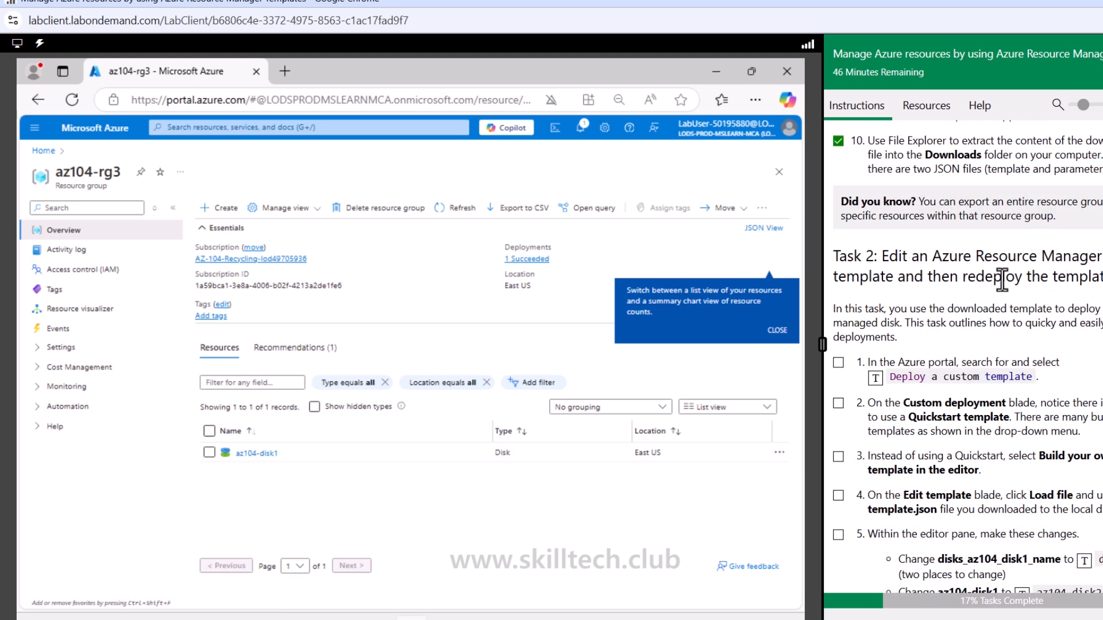
drag(942, 276, 1094, 279)
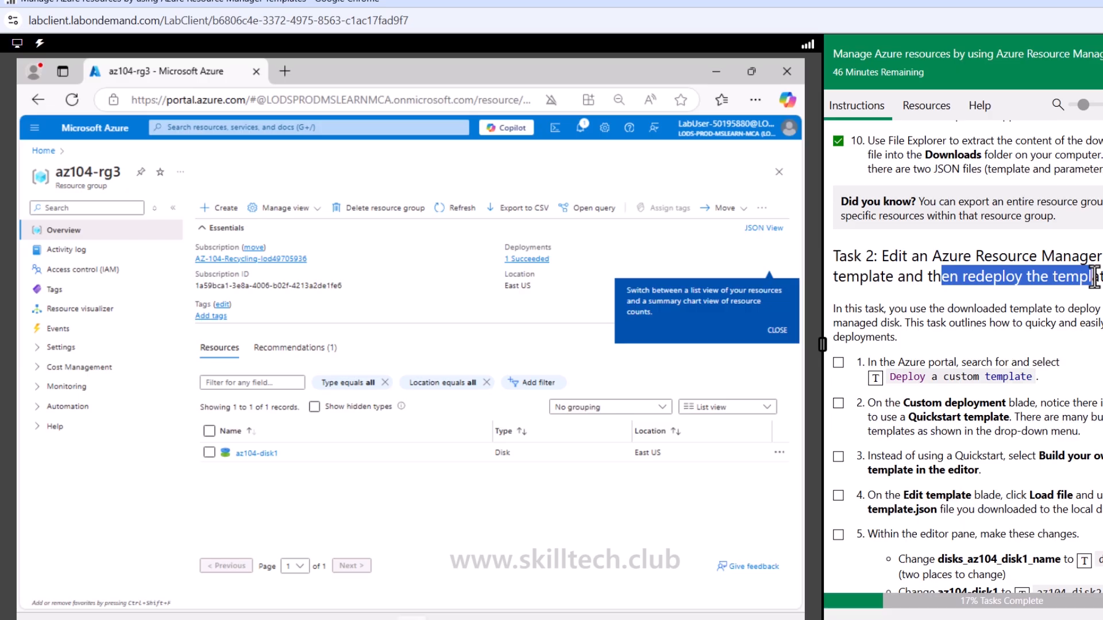
click(923, 346)
scroll(856, 213, down, 3)
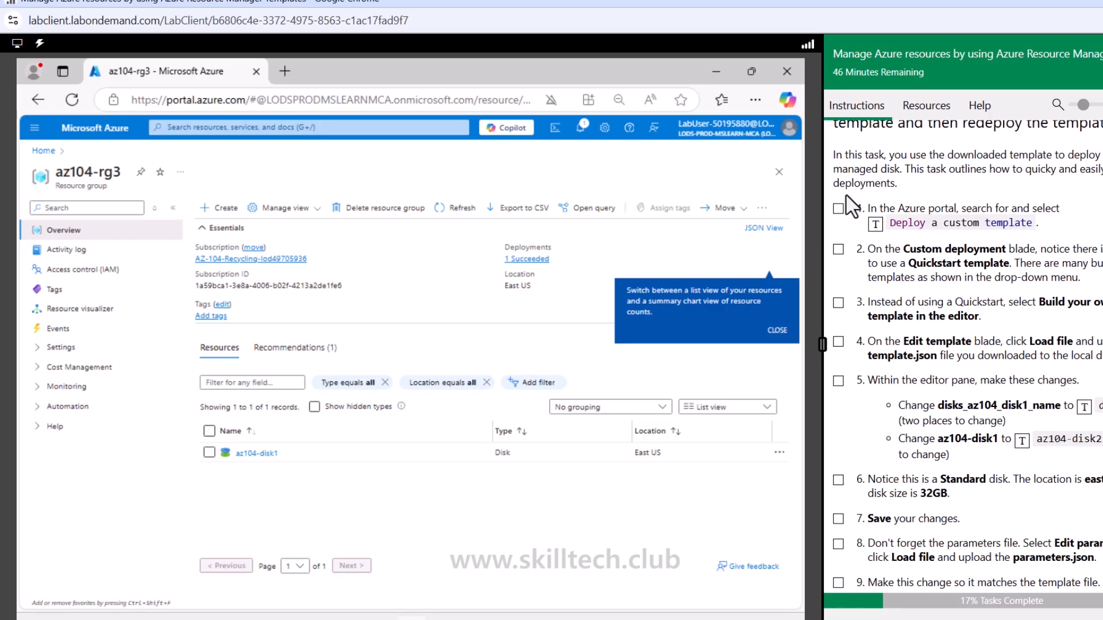
Start a custom deployment with your own template in the editor, ticking off Task 2 instructions 1 to 4
click(838, 209)
click(402, 128)
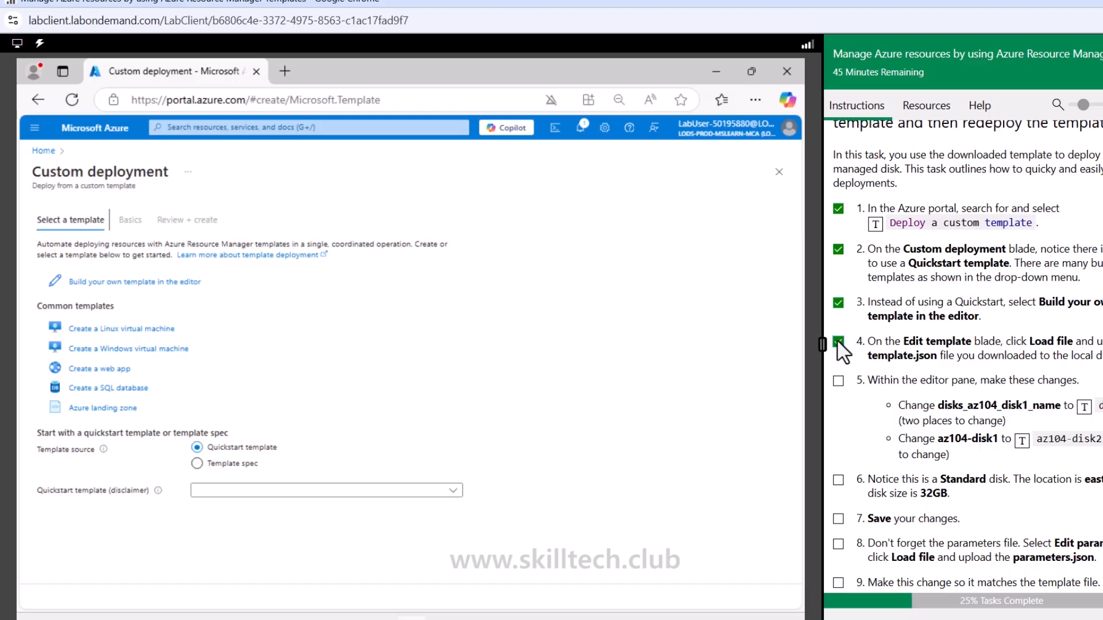
click(157, 282)
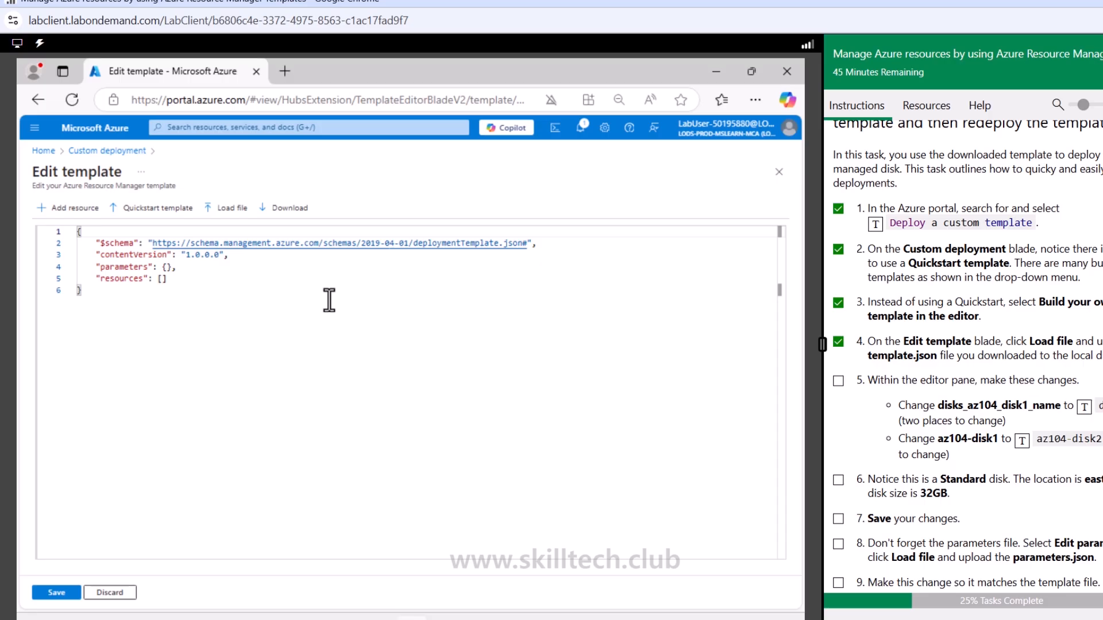
While choosing a template file to load, extract ExportedTemplate-az104-rg3.zip in Downloads to its default folder
click(241, 209)
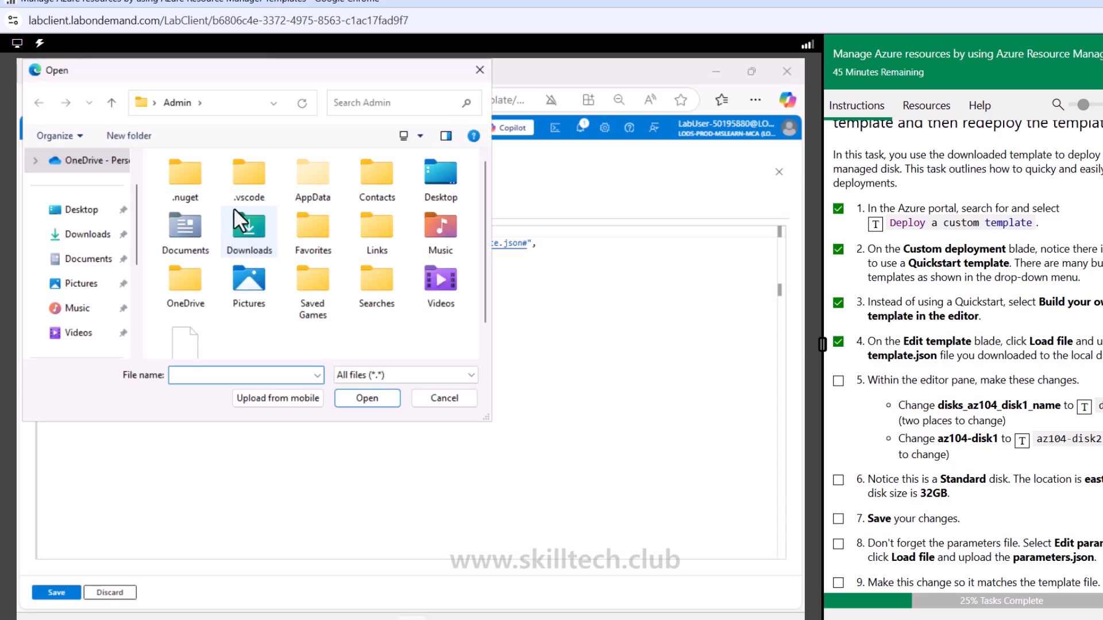
click(78, 234)
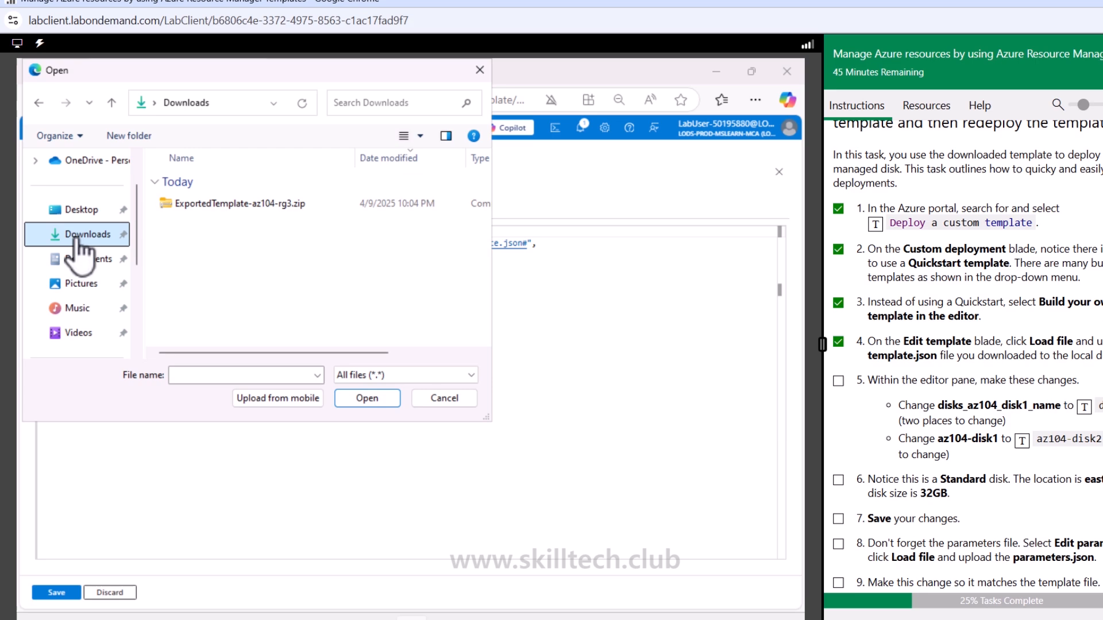
click(264, 208)
right_click(267, 213)
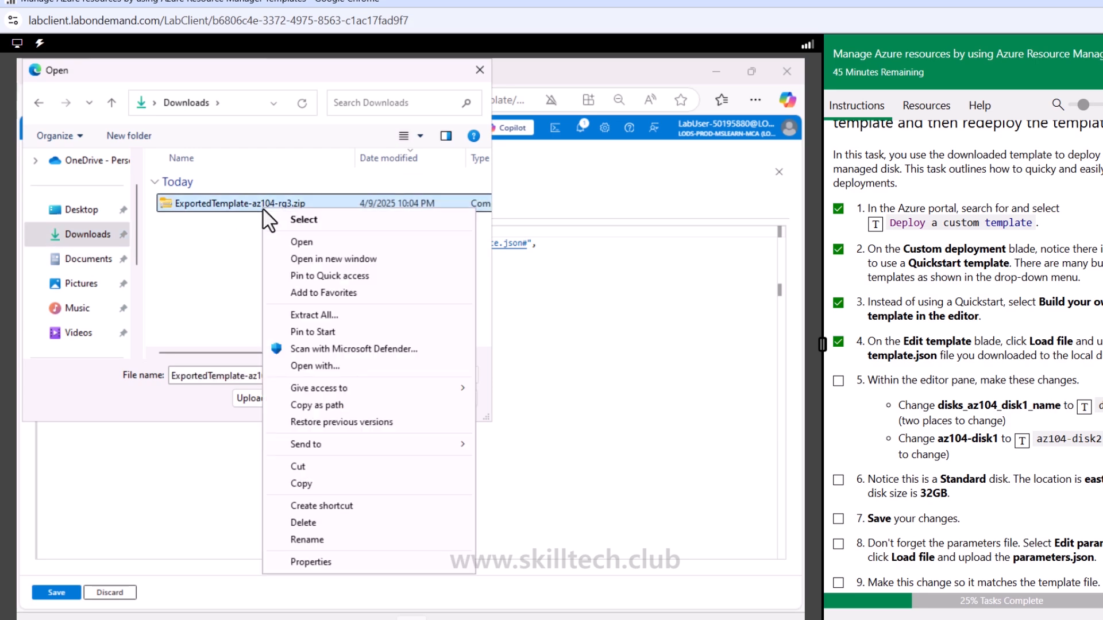
click(336, 316)
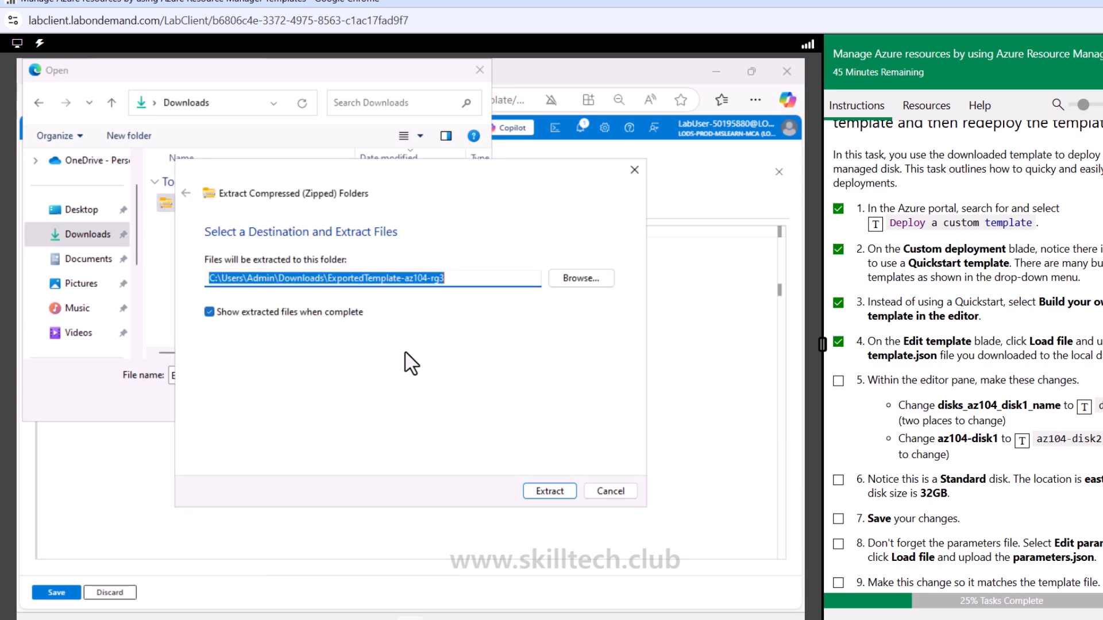
key(Return)
Load template.json from the extracted ExportedTemplate-az104-rg3 folder into the template editor and save it
double_click(225, 233)
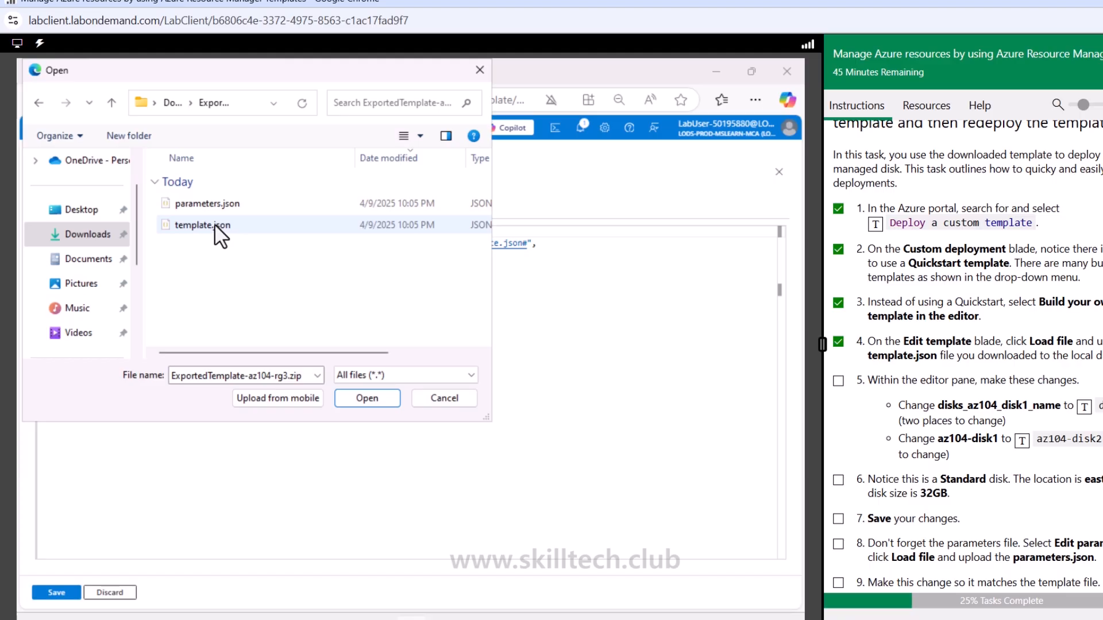
double_click(216, 226)
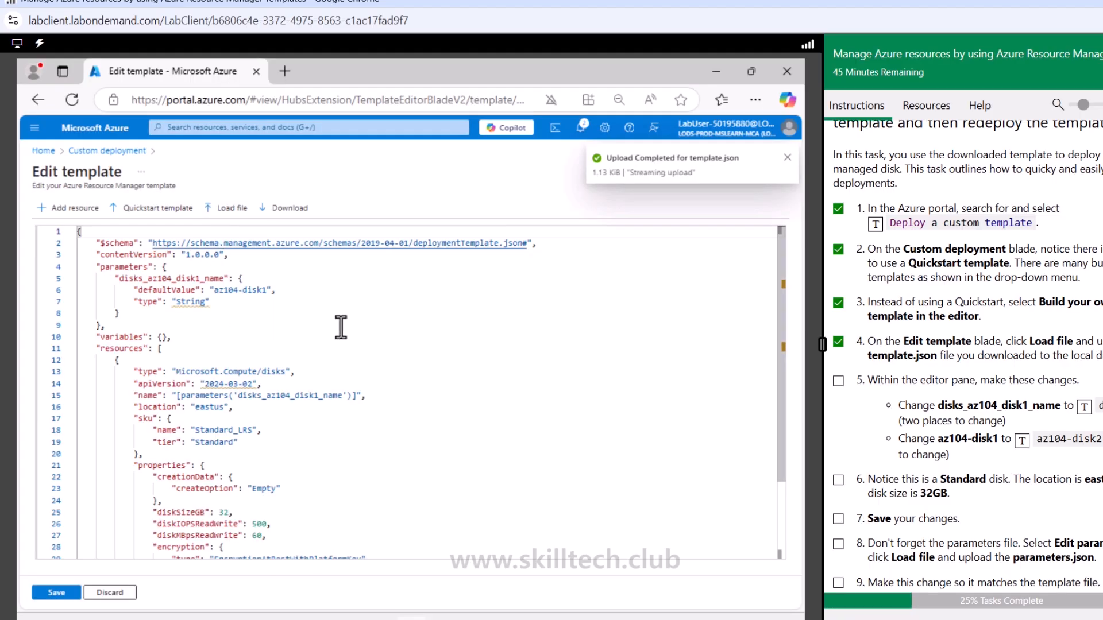
click(57, 593)
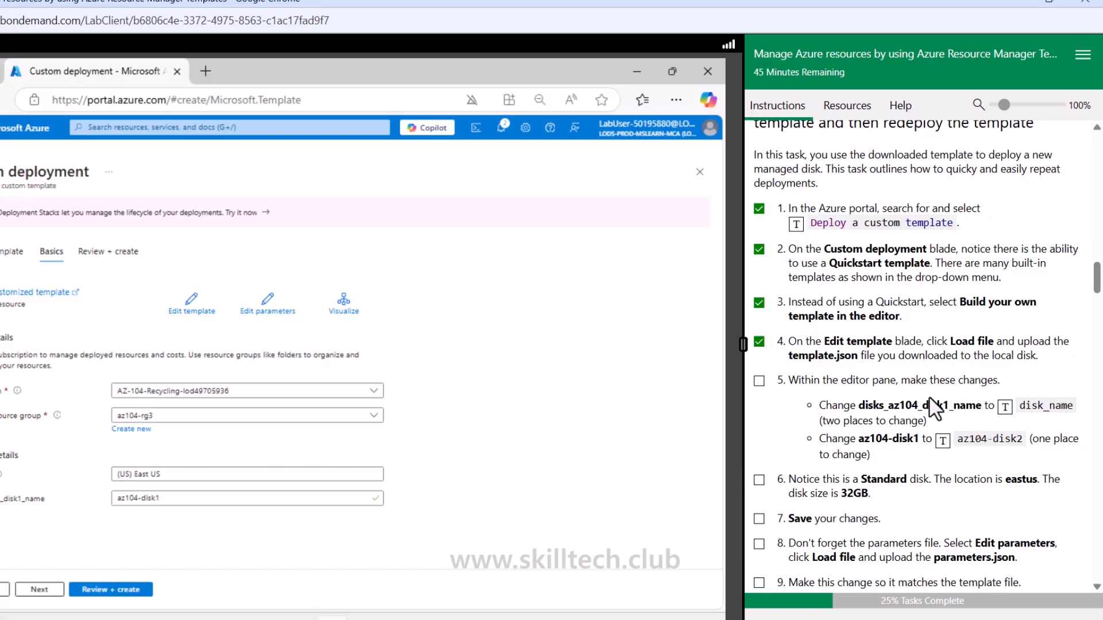
Reopen the template for editing and replace disks_az104_disk1_name with disk_name in both the parameter definition and the resource name
scroll(870, 439, down, 3)
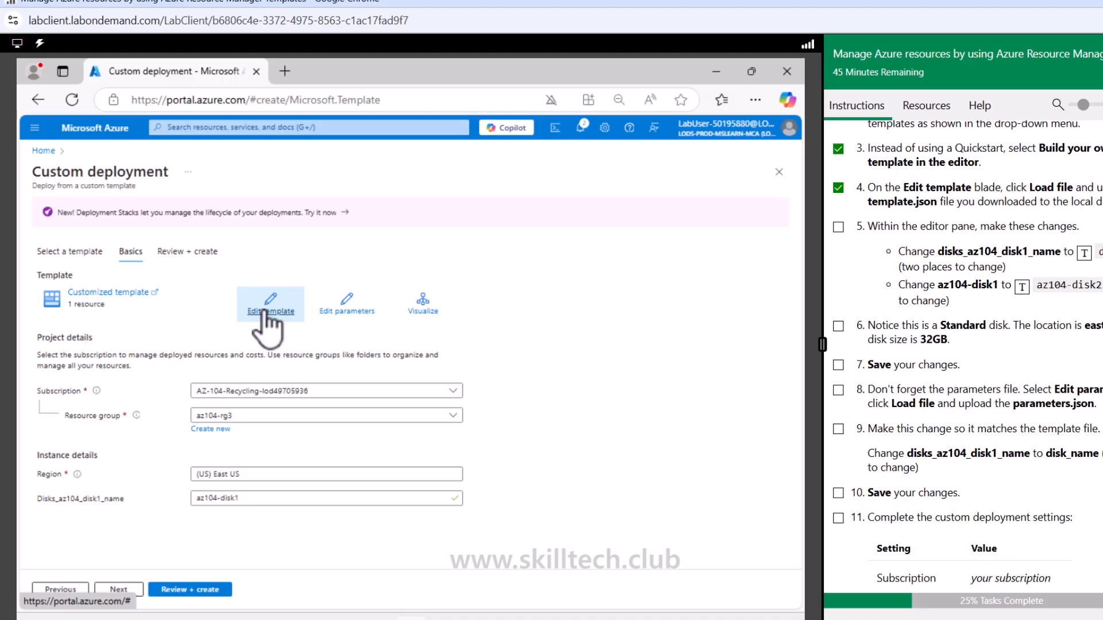
click(267, 313)
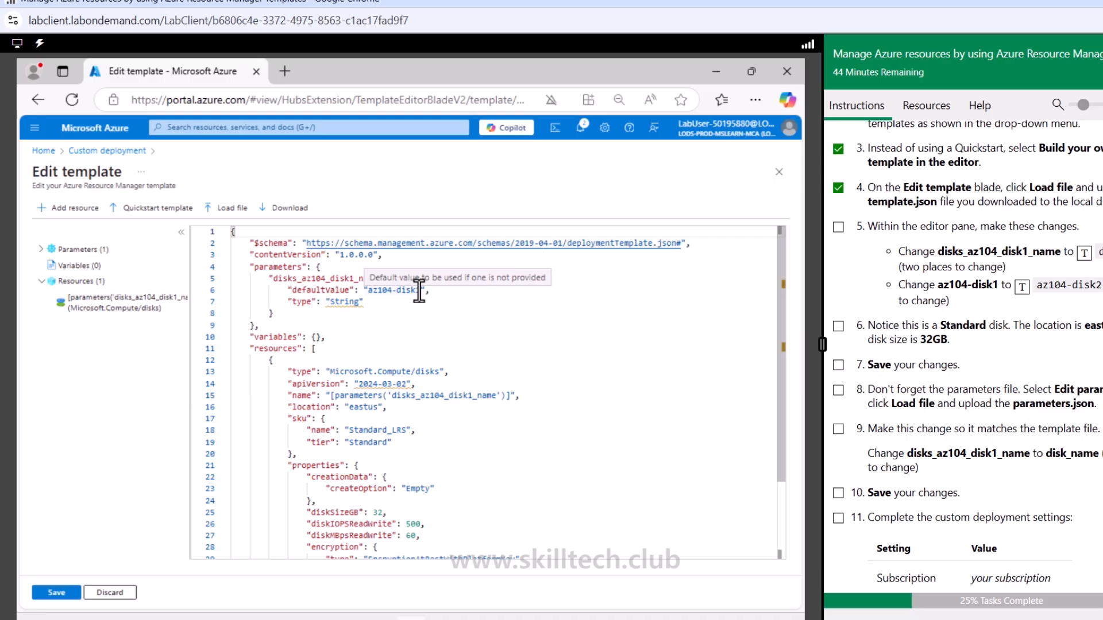
drag(274, 280, 370, 282)
click(298, 290)
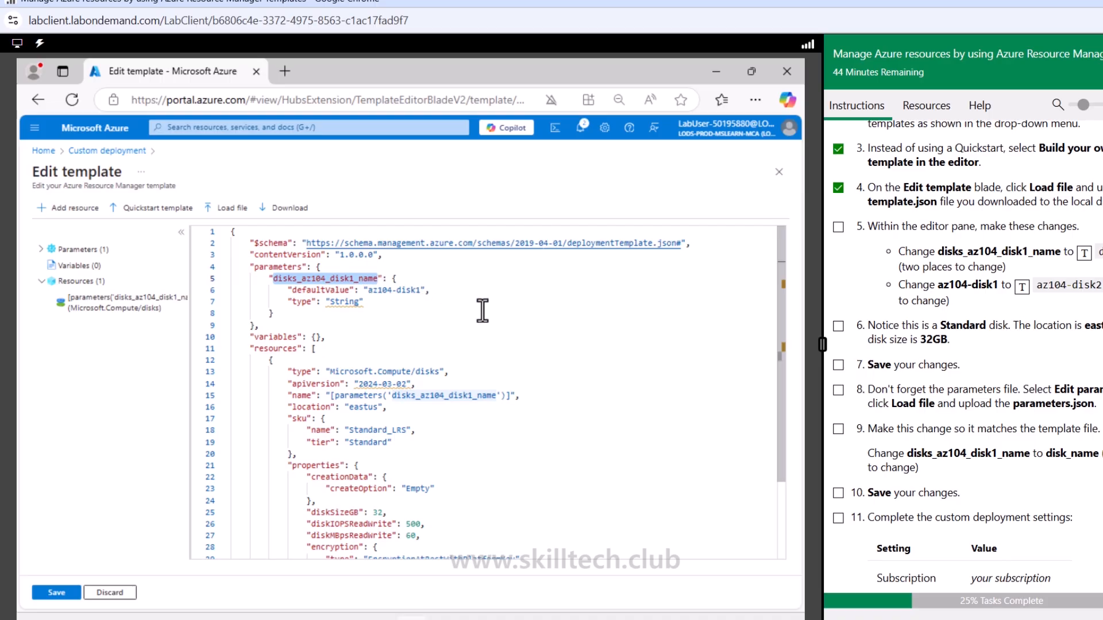
click(1084, 254)
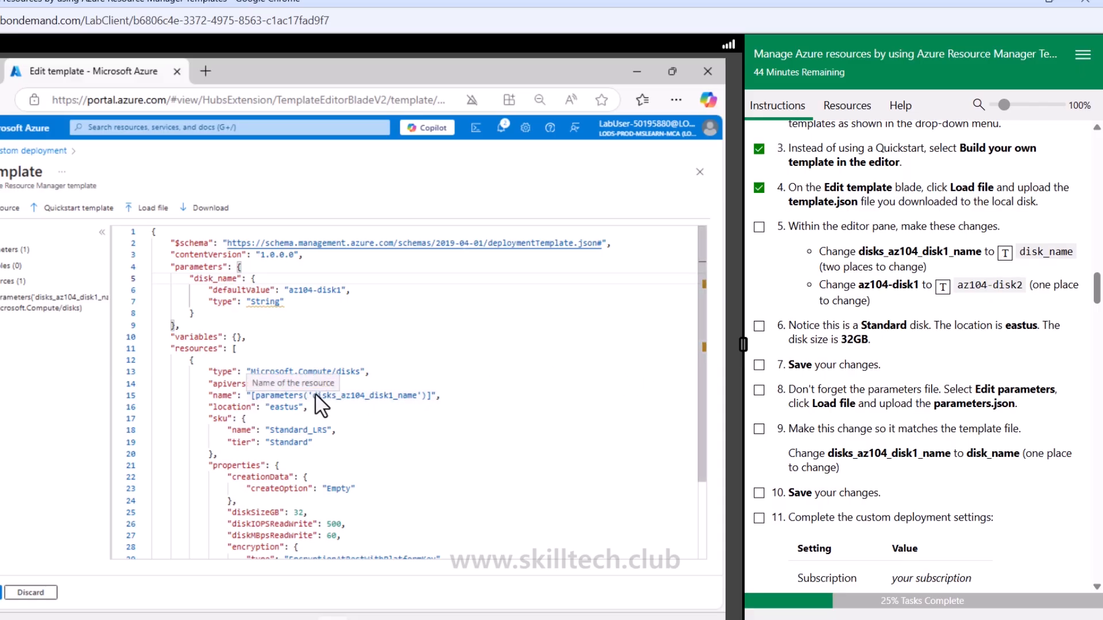
drag(314, 396, 419, 400)
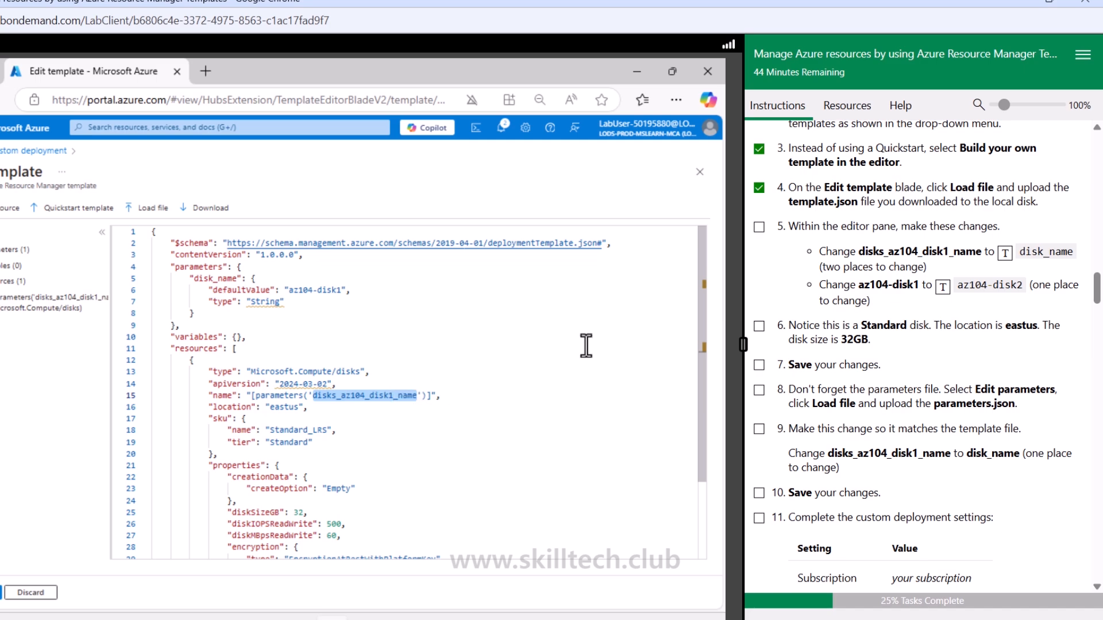
click(1005, 255)
Set the disk_name parameter's default value to az104-disk2, ticking off Task 2 instructions 5 and 6
scroll(411, 438, down, 3)
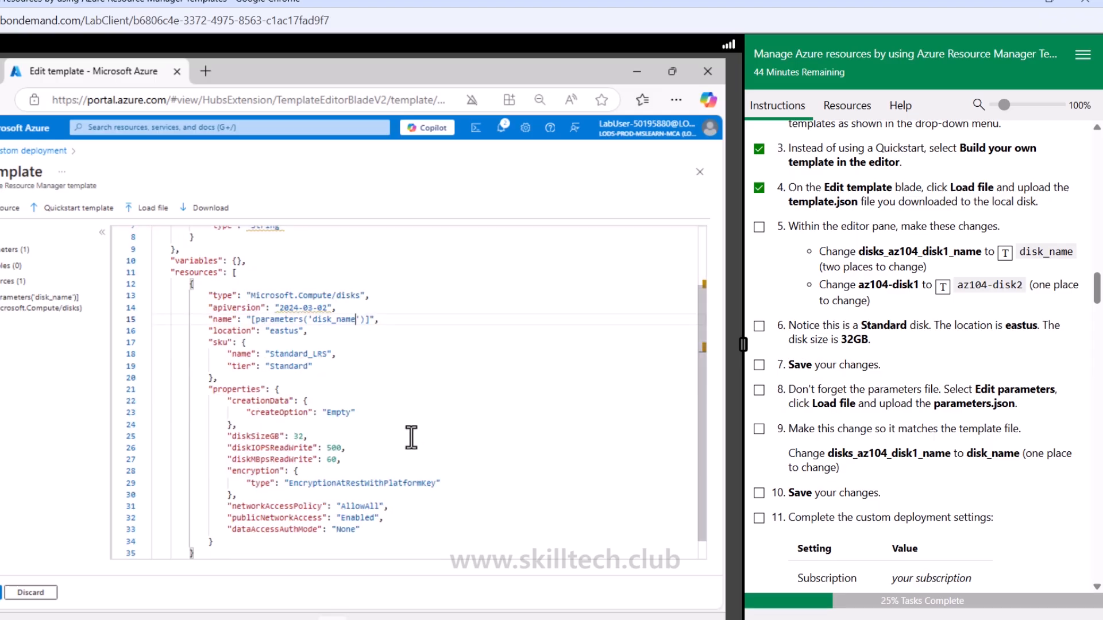
scroll(411, 438, up, 3)
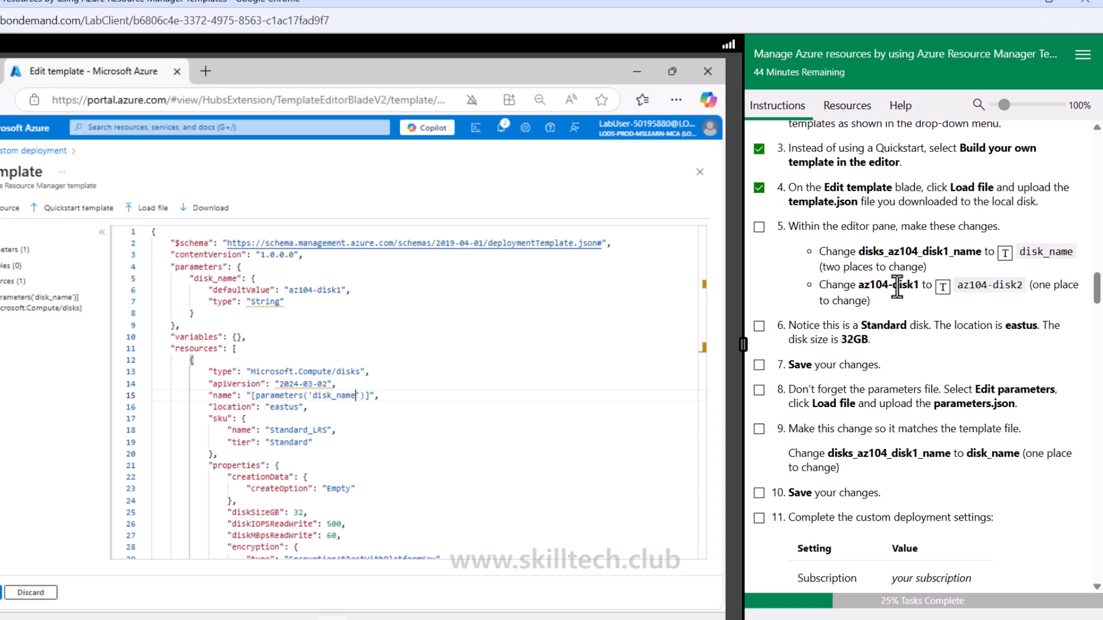
double_click(340, 291)
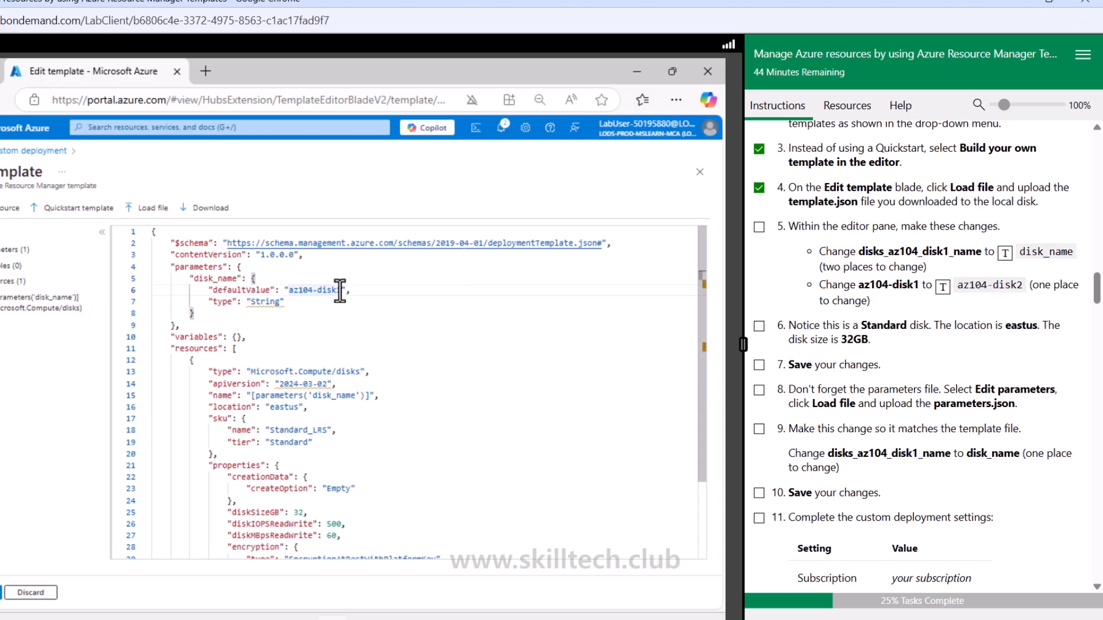
click(340, 291)
key(BackSpace)
text(2)
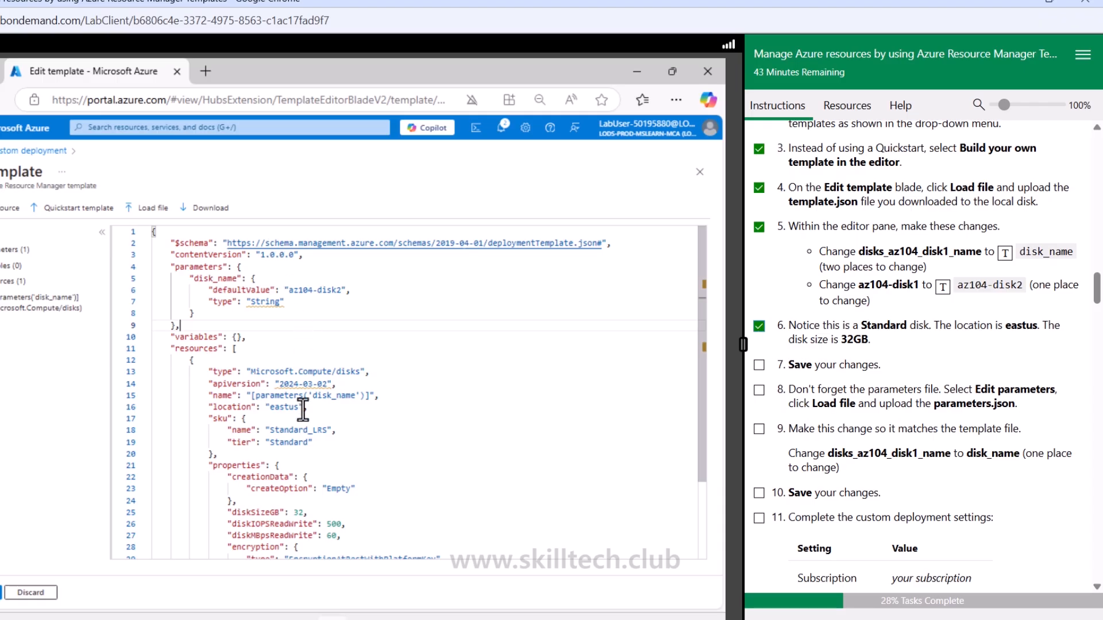
Check the disk size and location in the template and save the edited template, ticking off Task 2 instruction 7
scroll(340, 482, down, 2)
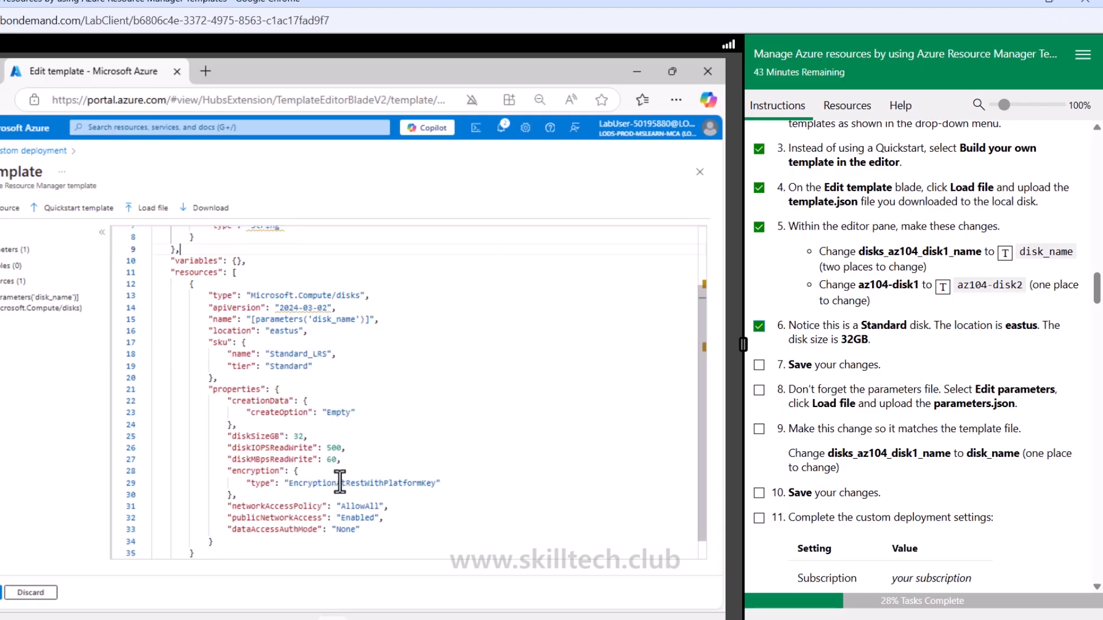
scroll(340, 481, down, 1)
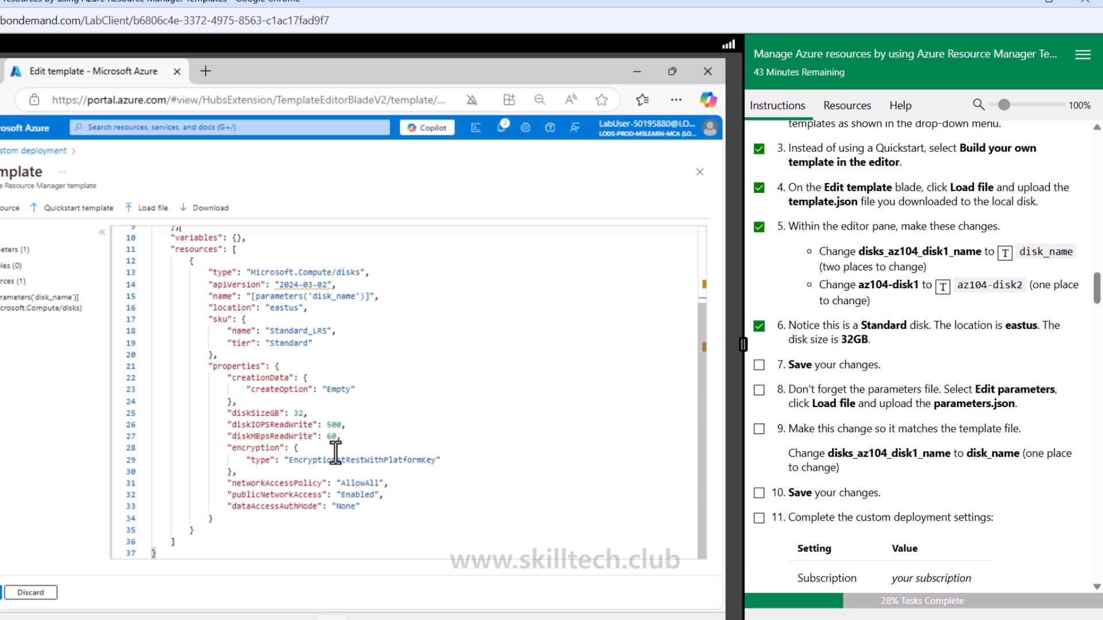
click(295, 411)
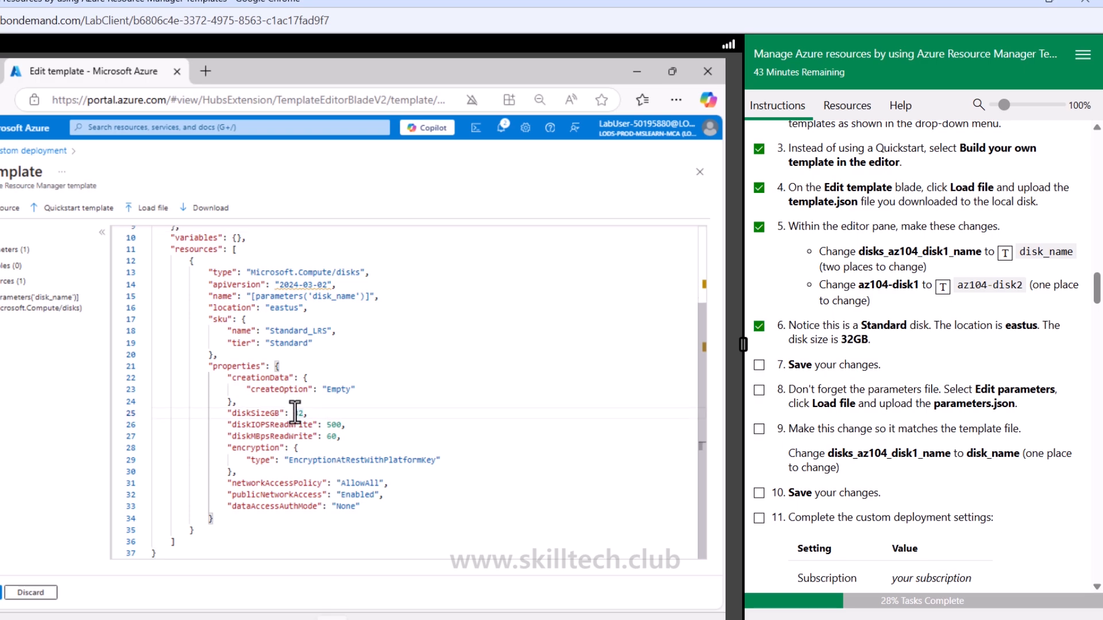
scroll(296, 411, up, 2)
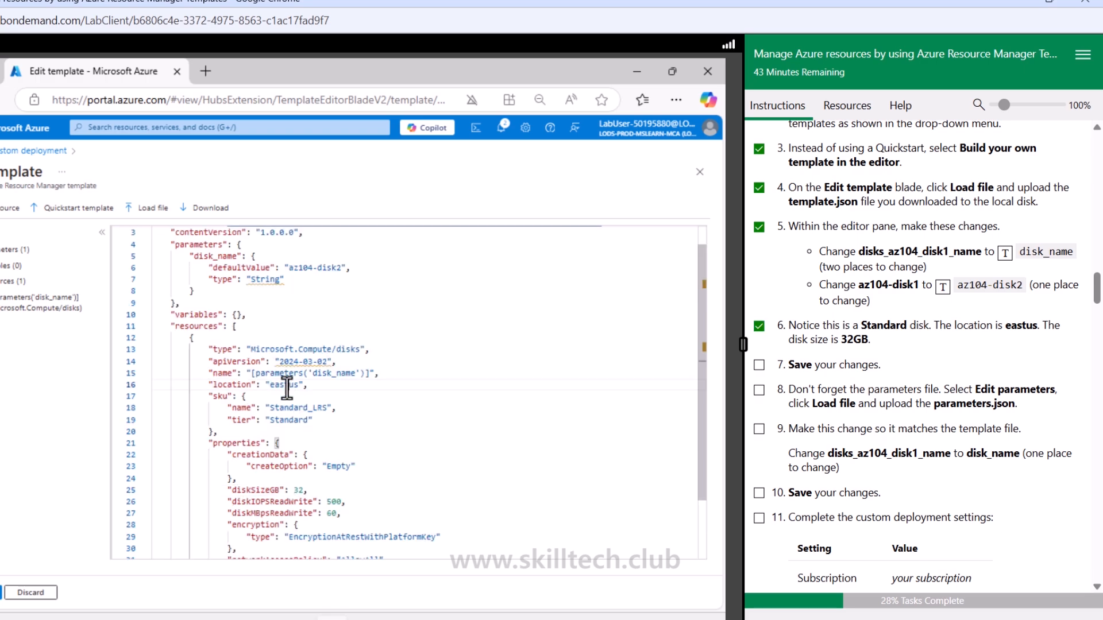
double_click(285, 385)
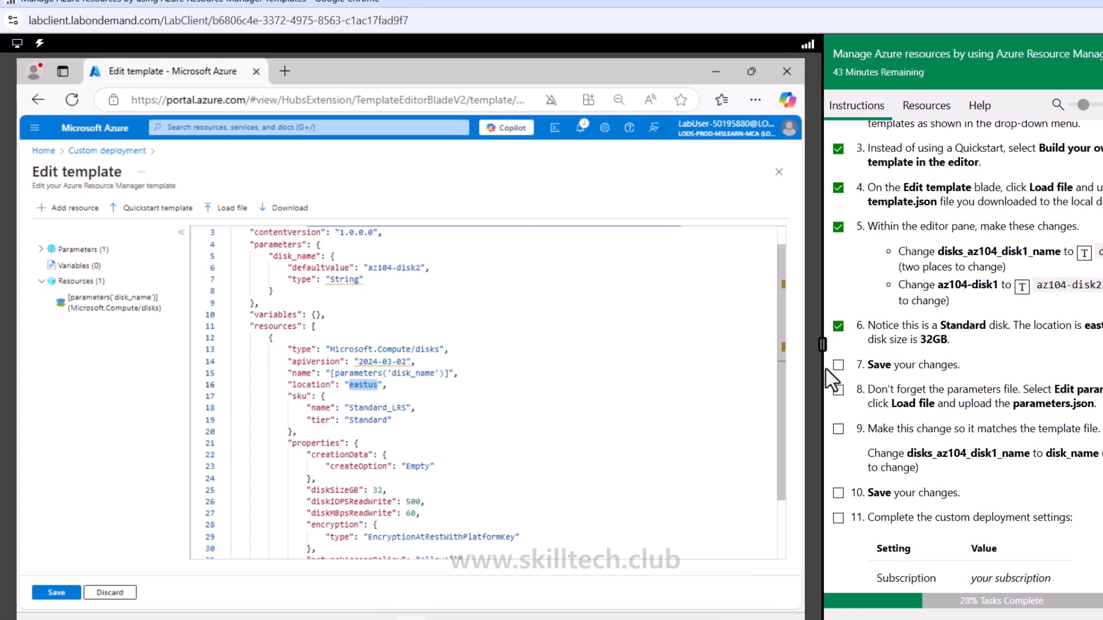
click(759, 365)
click(40, 594)
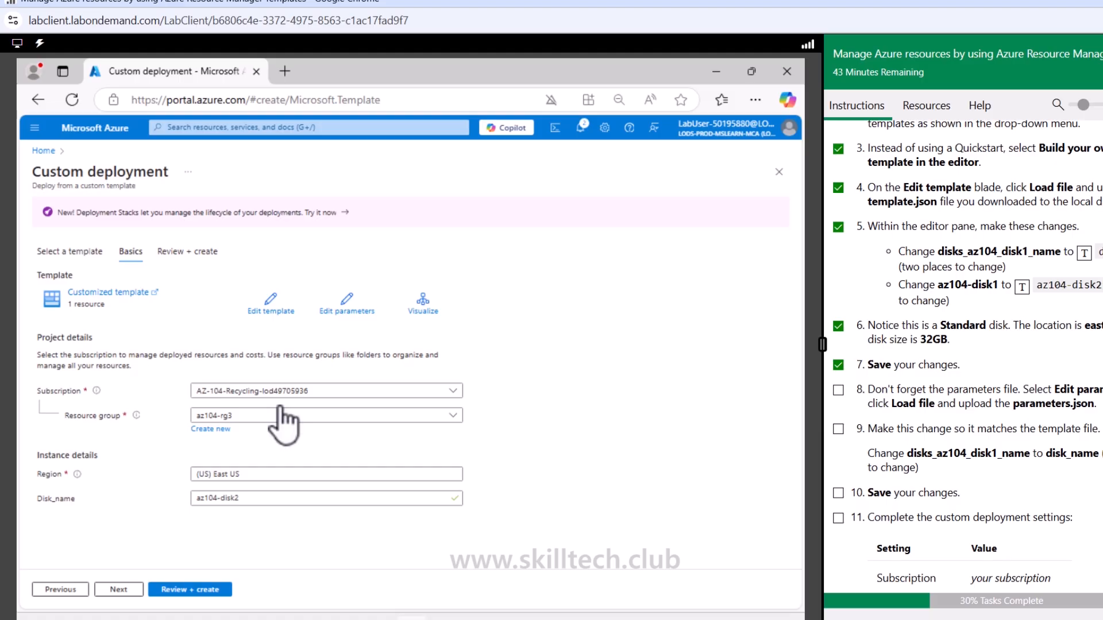
Load parameters.json from the extracted template folder into the deployment parameters and save it without edits
click(348, 304)
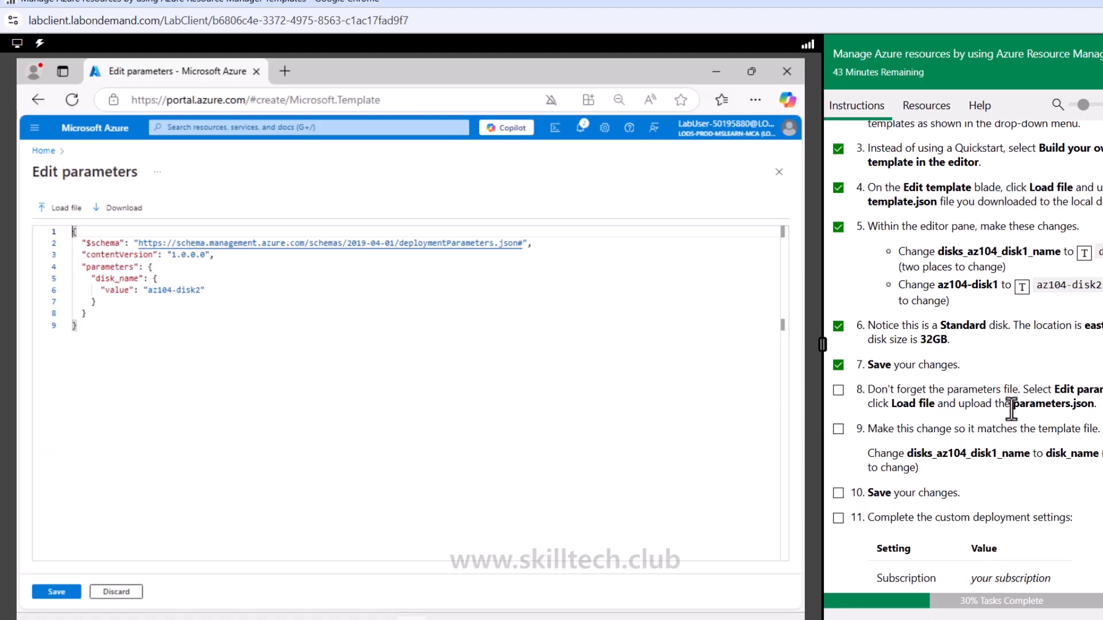
click(66, 208)
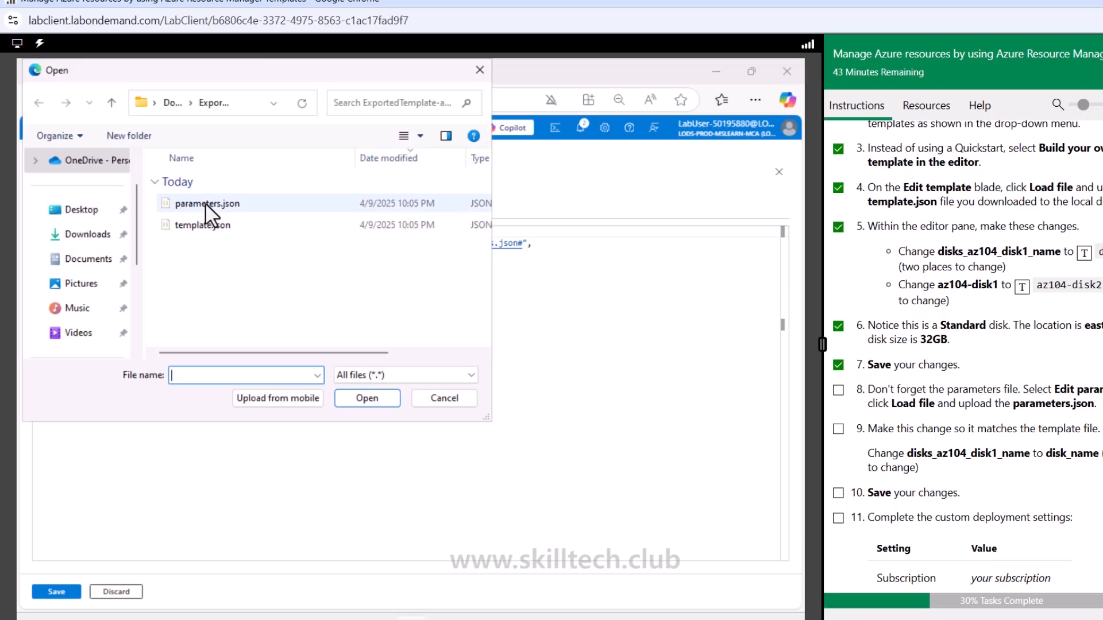
double_click(205, 202)
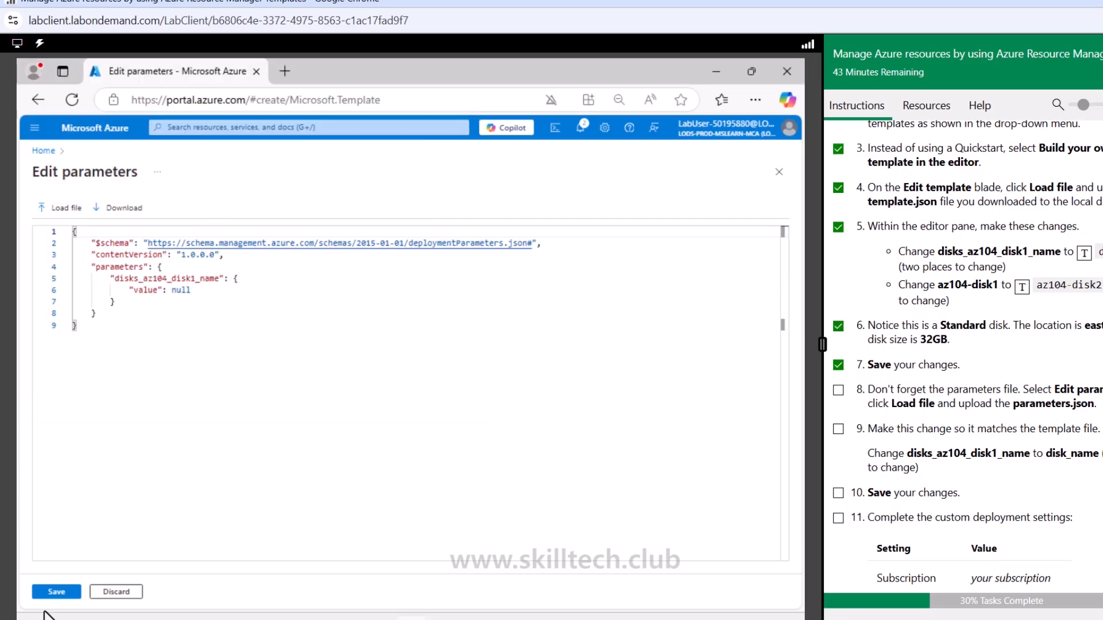
click(56, 591)
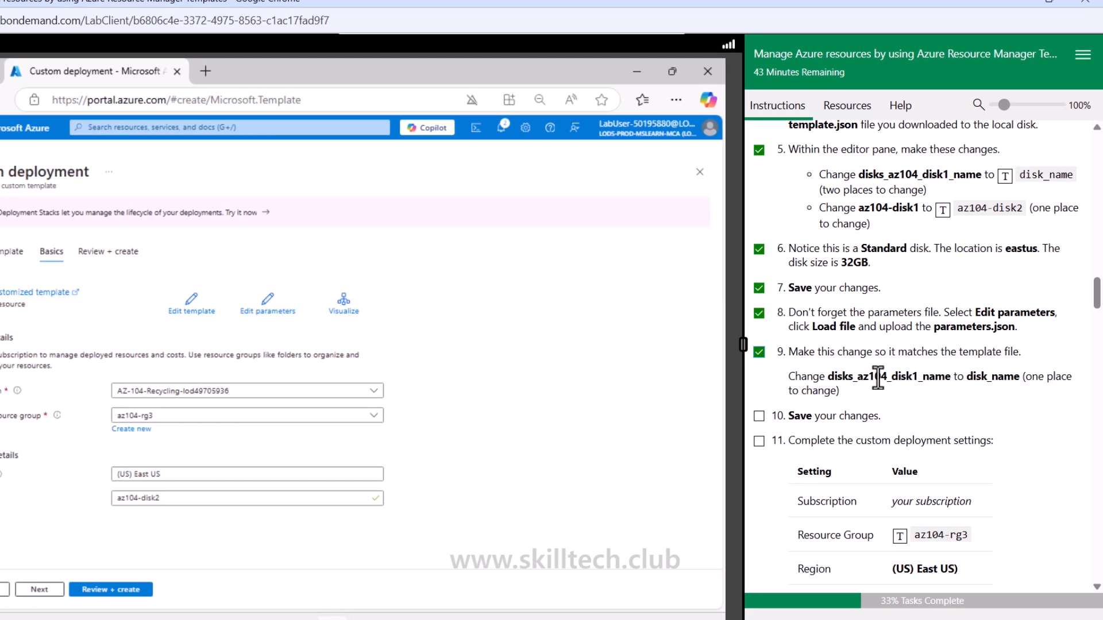
Load parameters.json again, rename disks_az104_disk1_name to disk_name and save it, ticking off Task 2 instructions 10 and 11
click(266, 307)
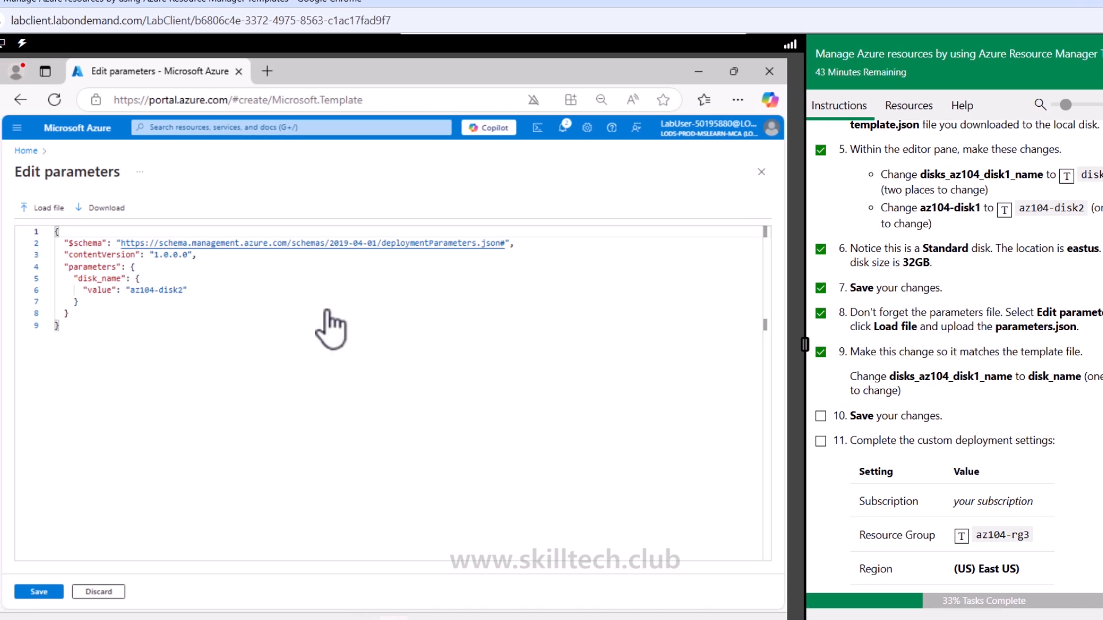
click(58, 211)
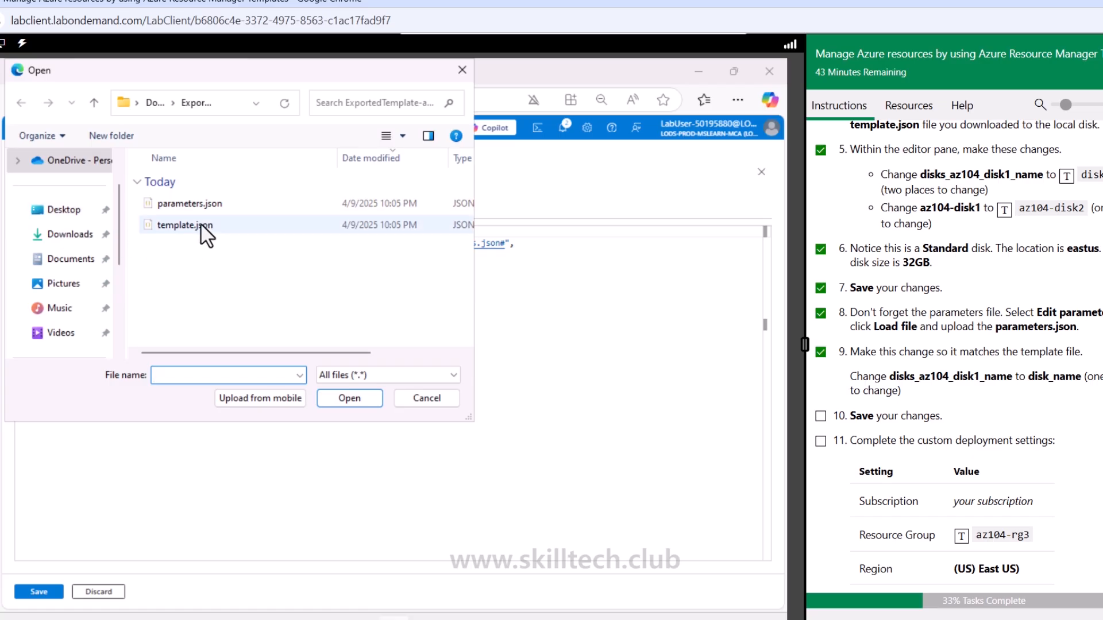
double_click(202, 206)
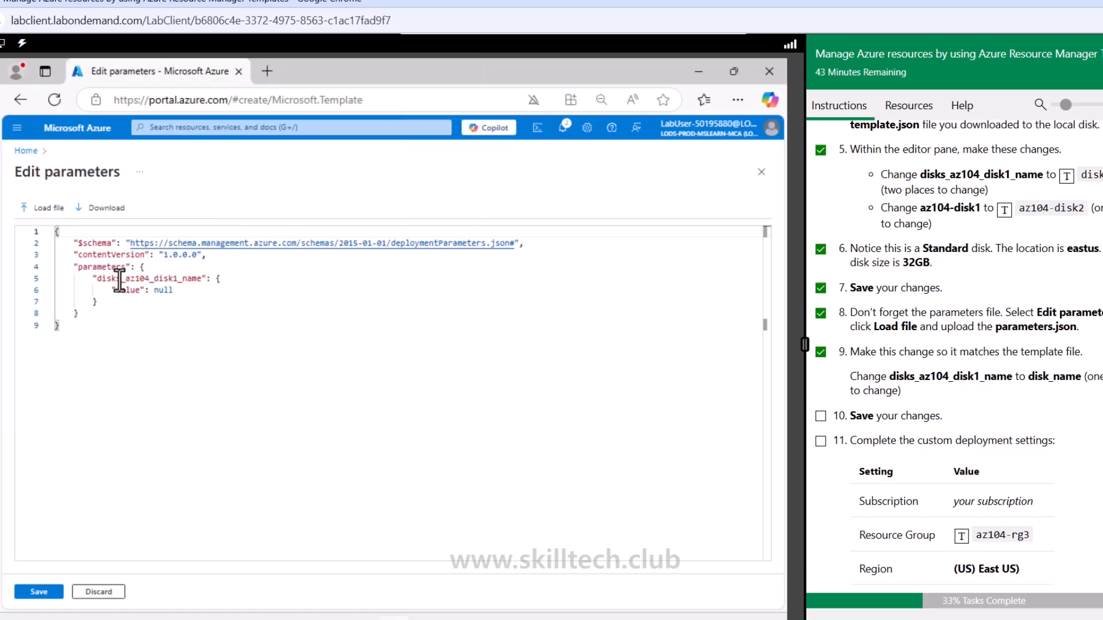
drag(96, 279, 196, 281)
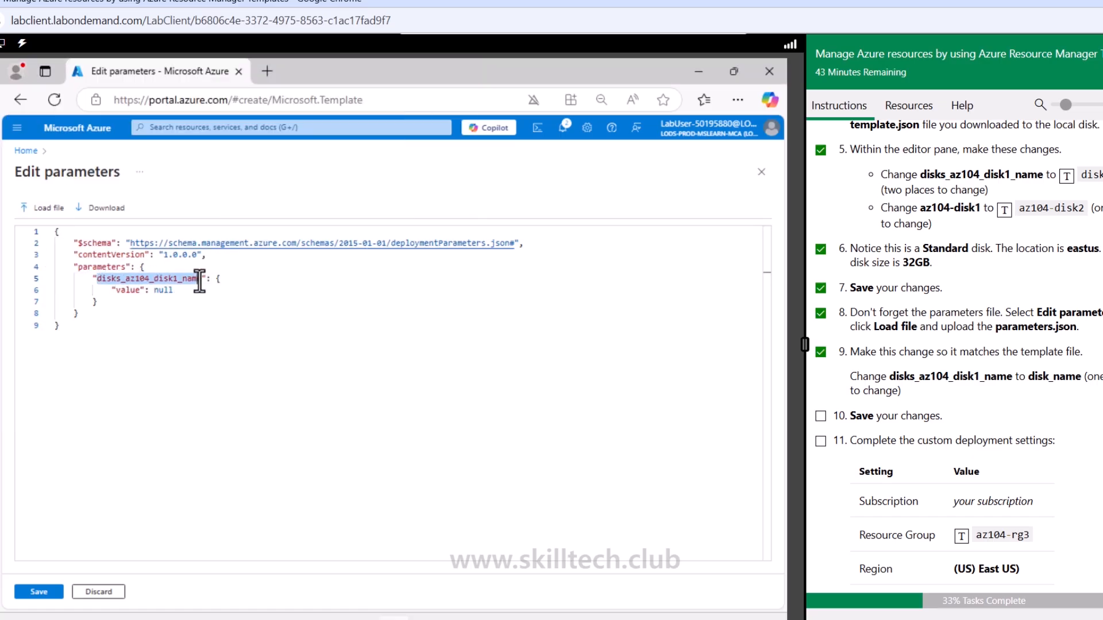
text(disk_name)
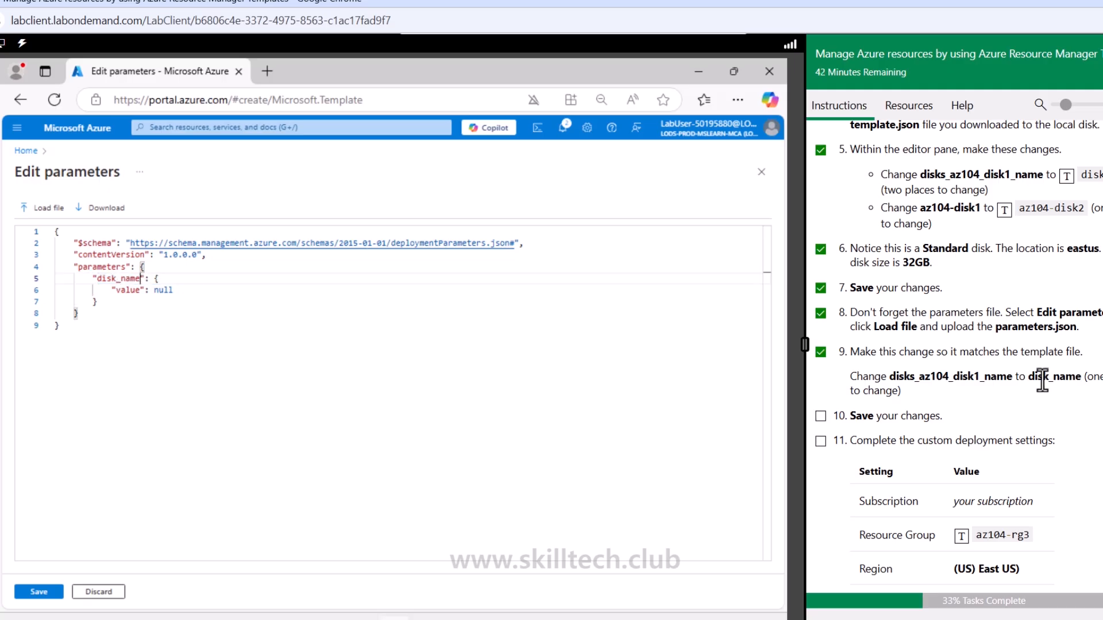
click(39, 592)
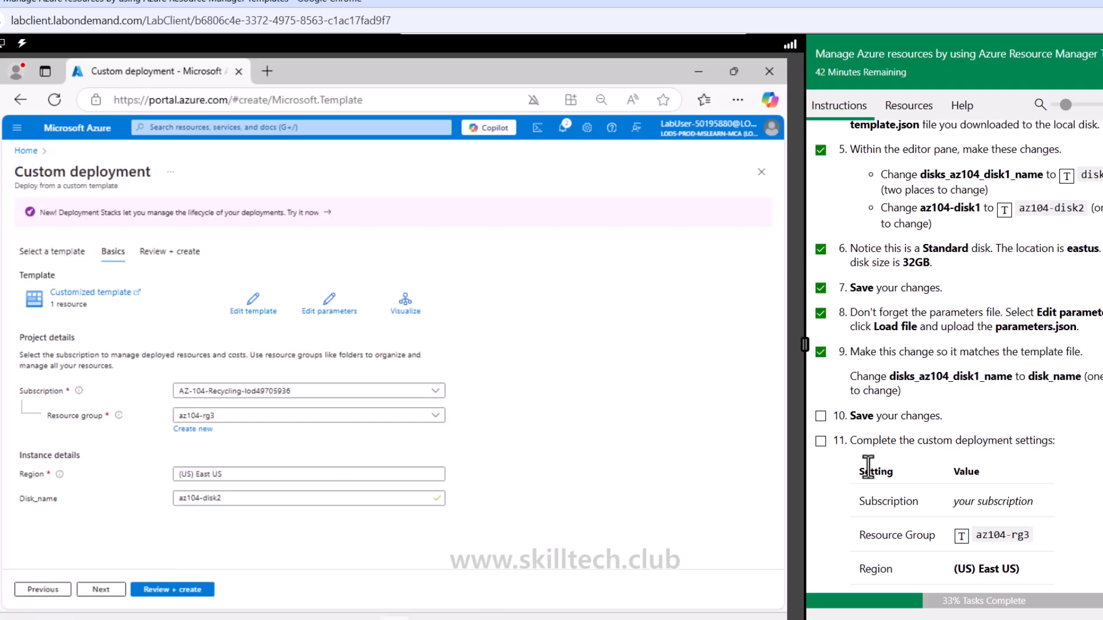
click(820, 415)
scroll(827, 451, down, 3)
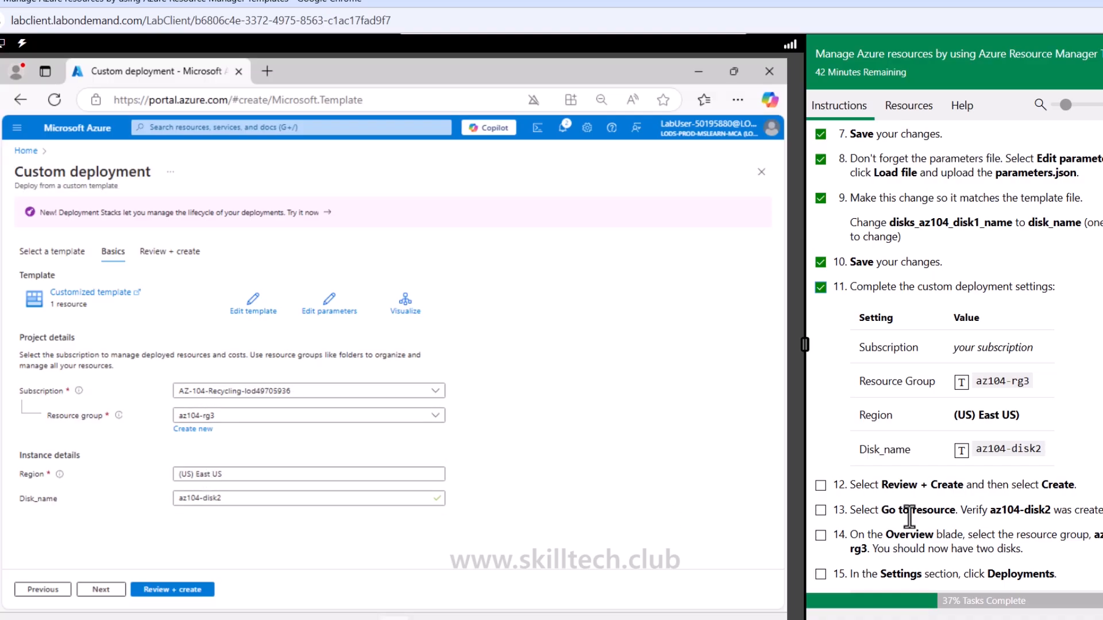
Tick off Task 2 instructions 12 to 14, and review and create the az104-disk2 custom deployment
scroll(900, 508, down, 1)
click(820, 408)
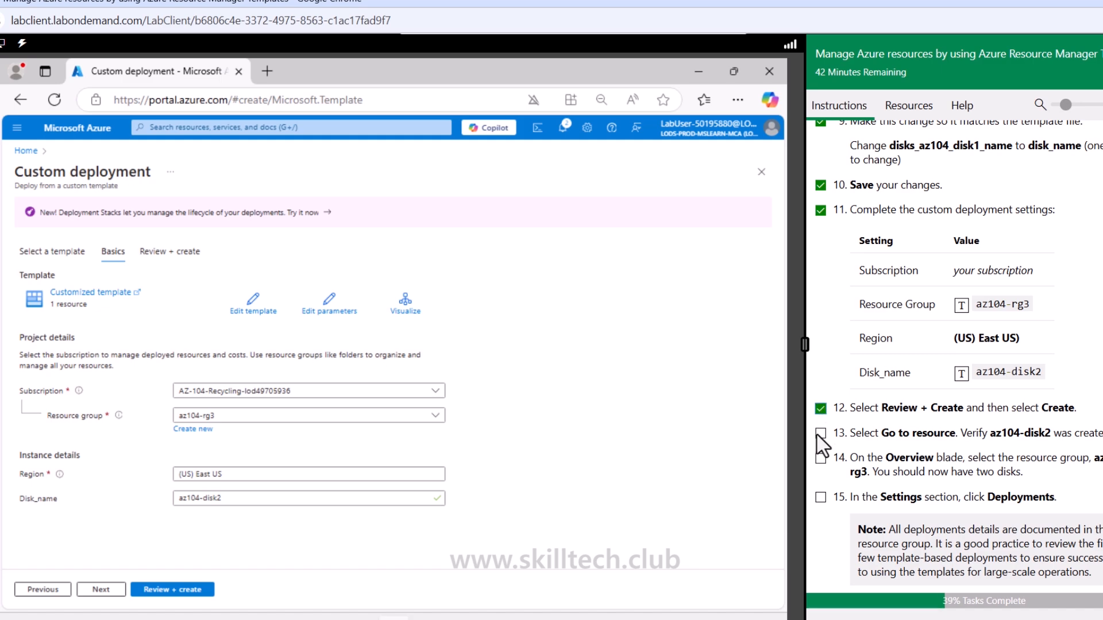
click(820, 434)
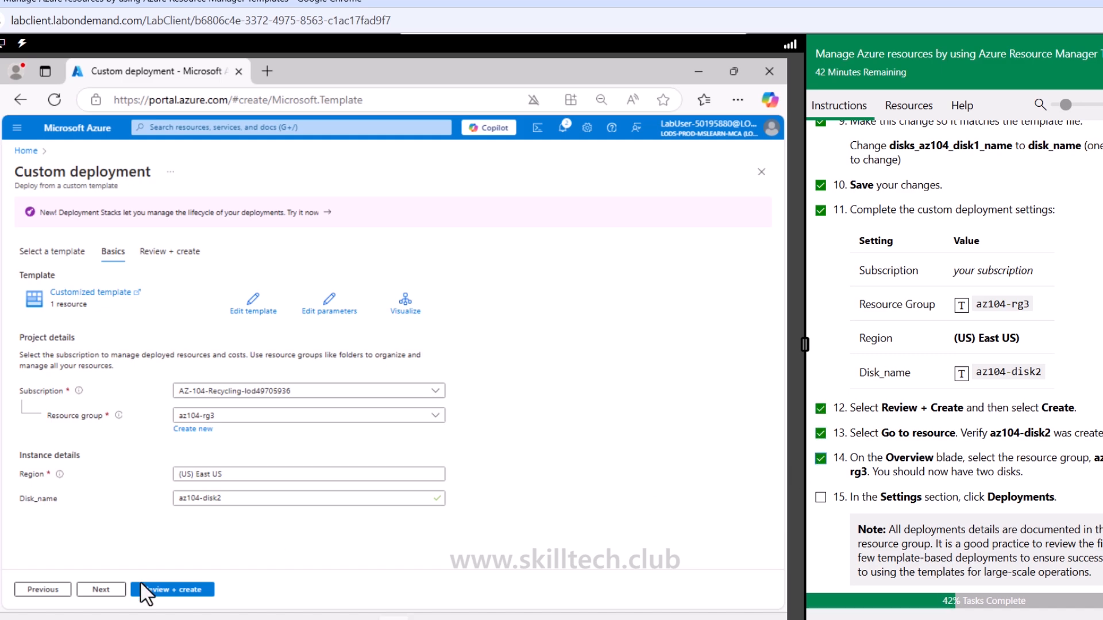
click(167, 589)
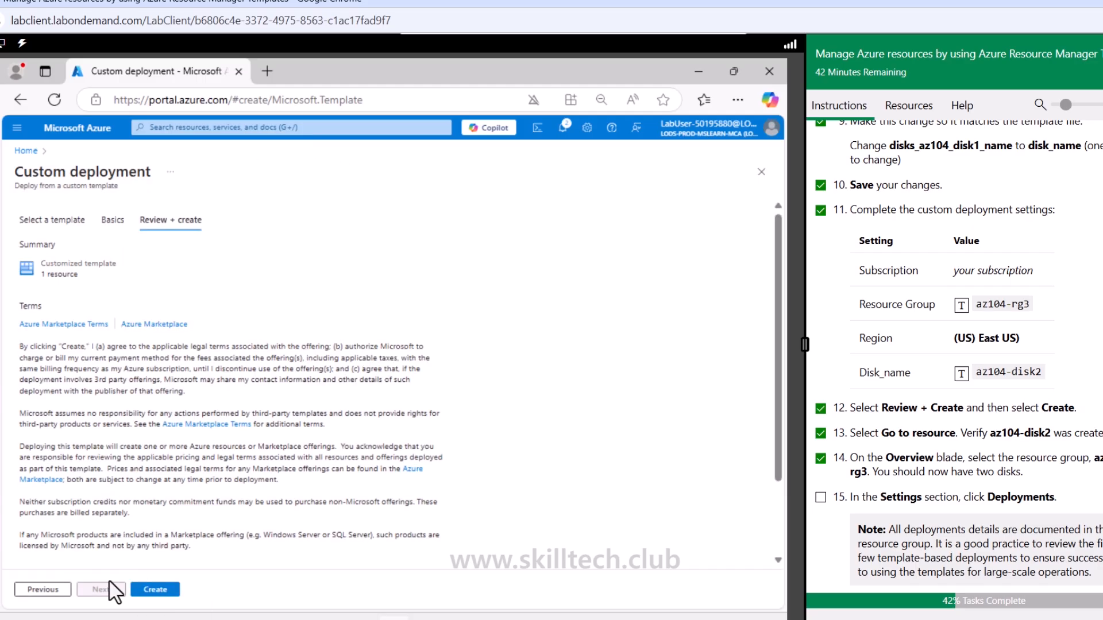
click(167, 590)
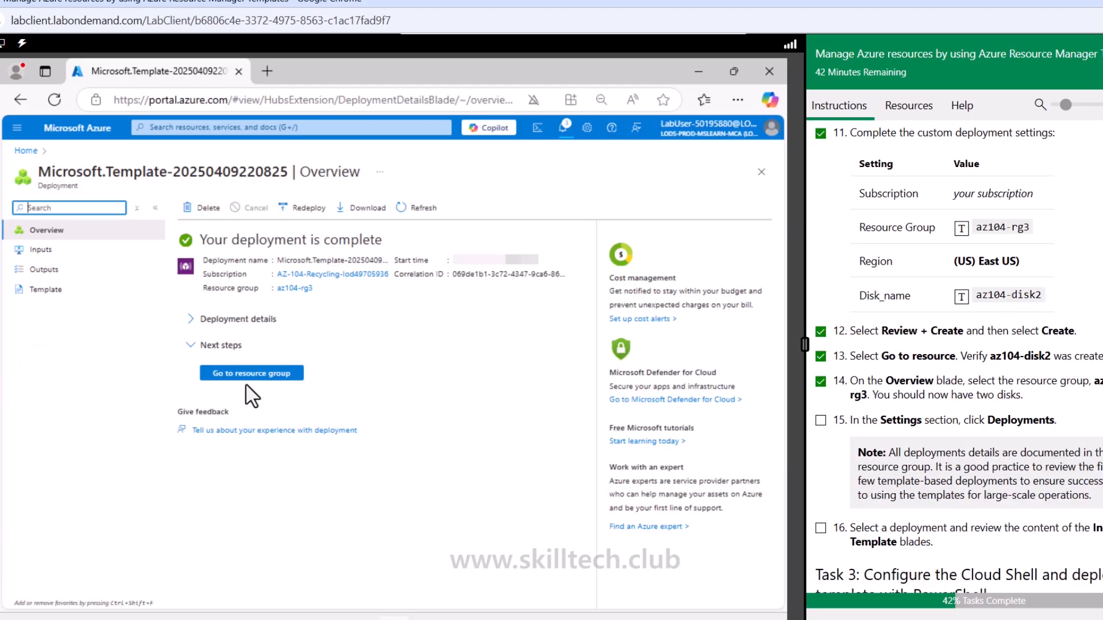
Open the deployments of resource group az104-rg3 and examine the inputs, outputs and template of the Microsoft.Template deployment
click(240, 374)
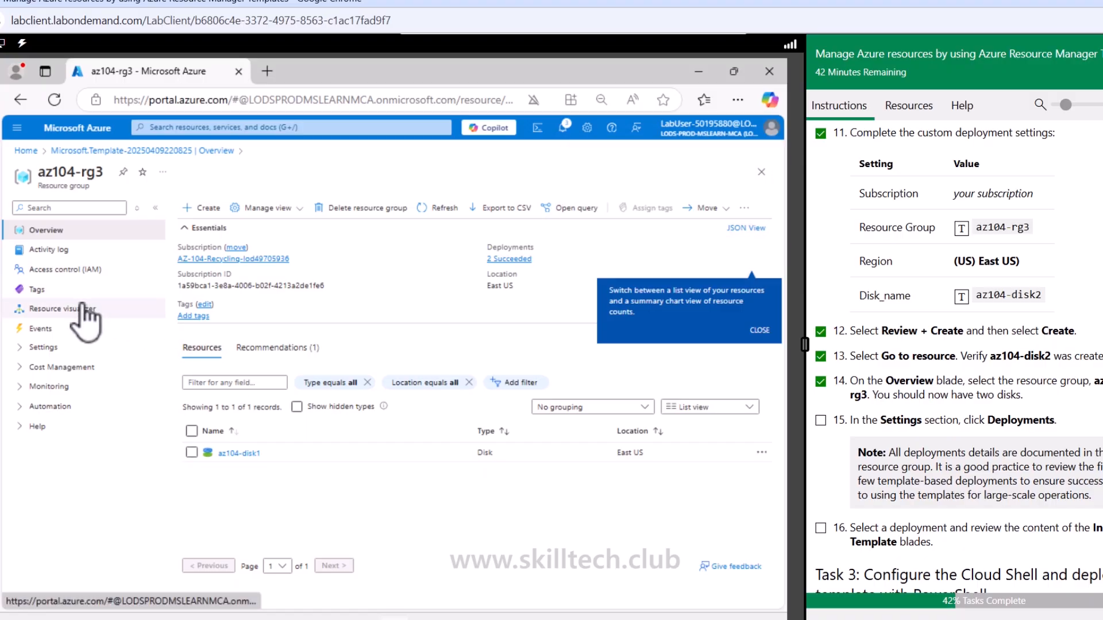
click(54, 348)
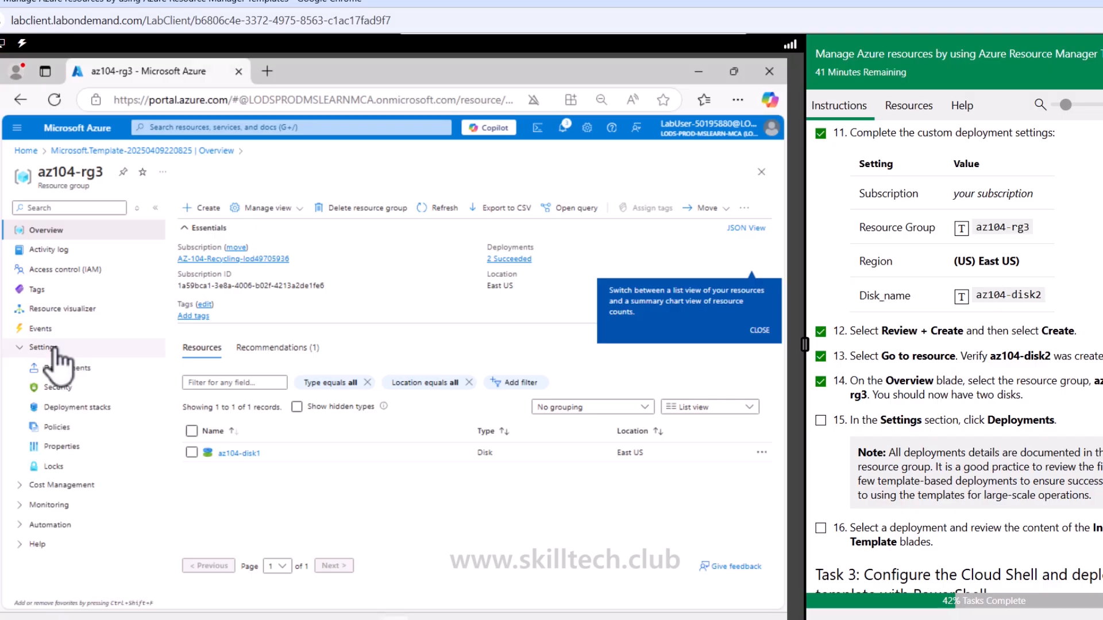
click(63, 368)
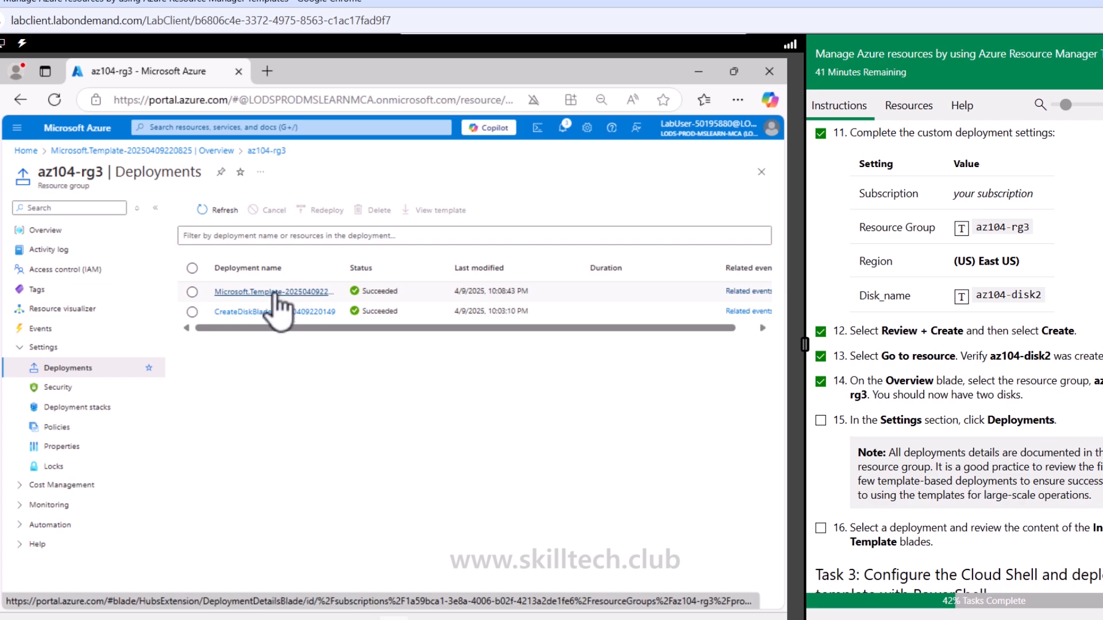
click(280, 293)
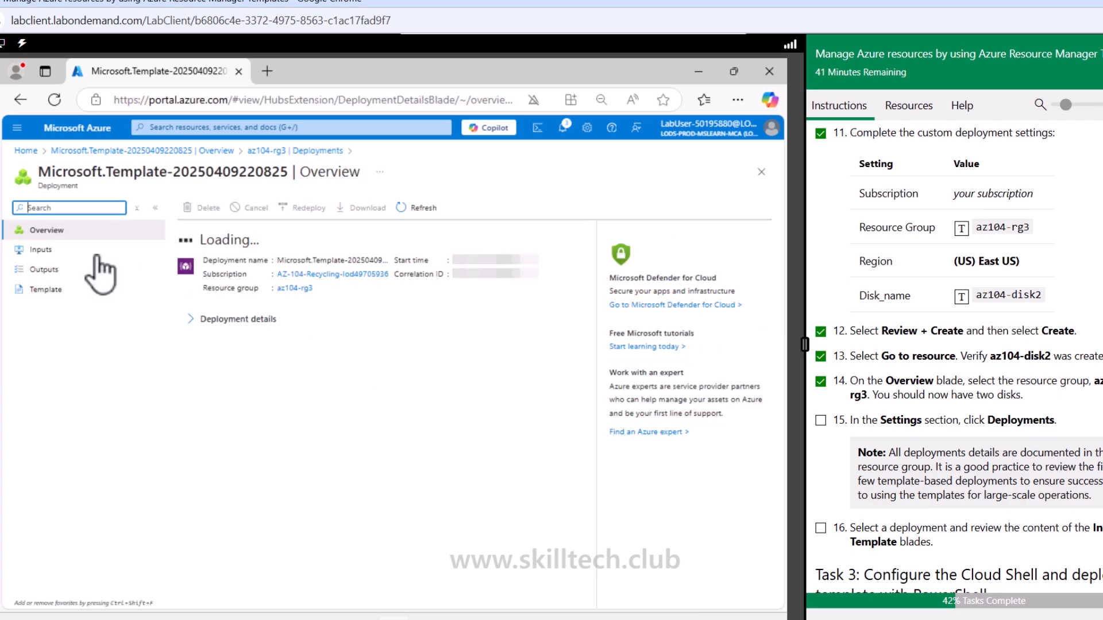
click(41, 250)
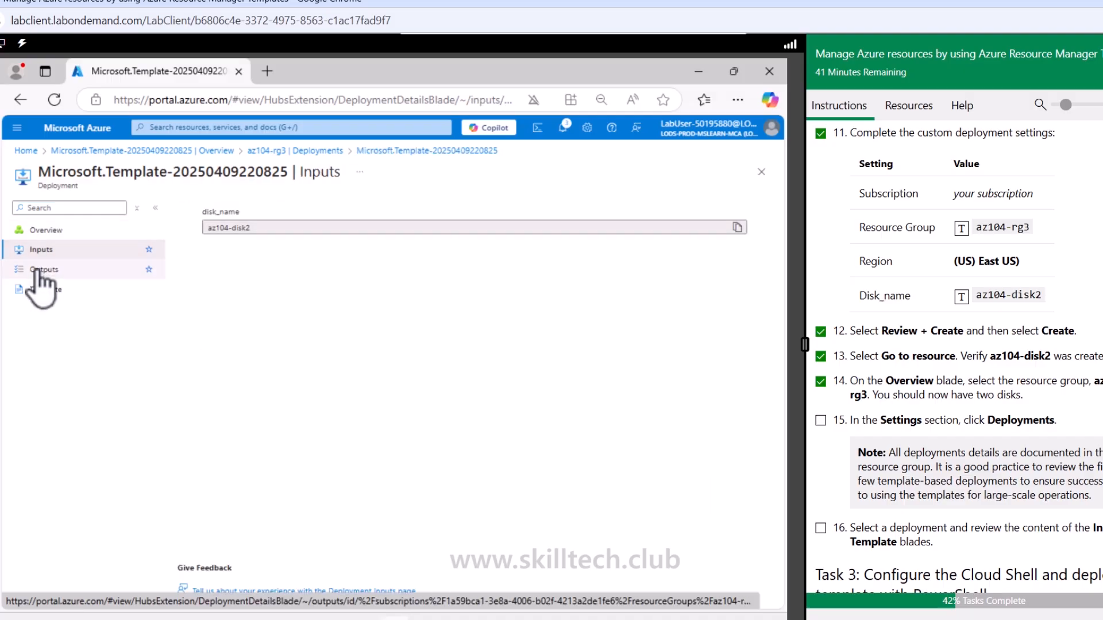
click(36, 270)
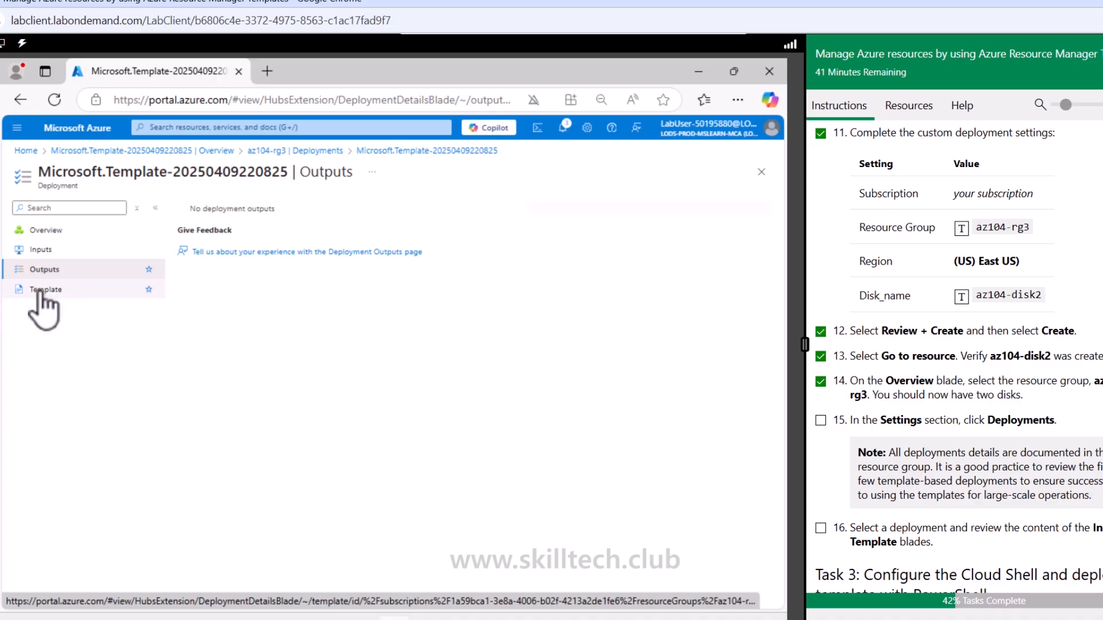
click(38, 290)
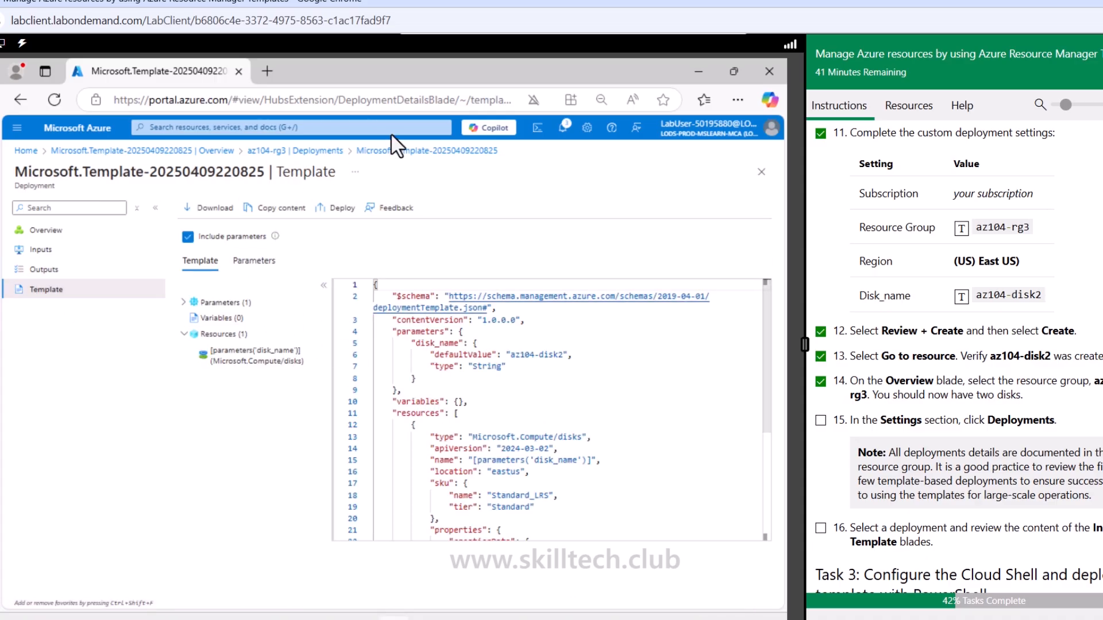
Check the disks listed in the az104-rg3 overview and tick off Task 2 instructions 15 and 16
click(276, 151)
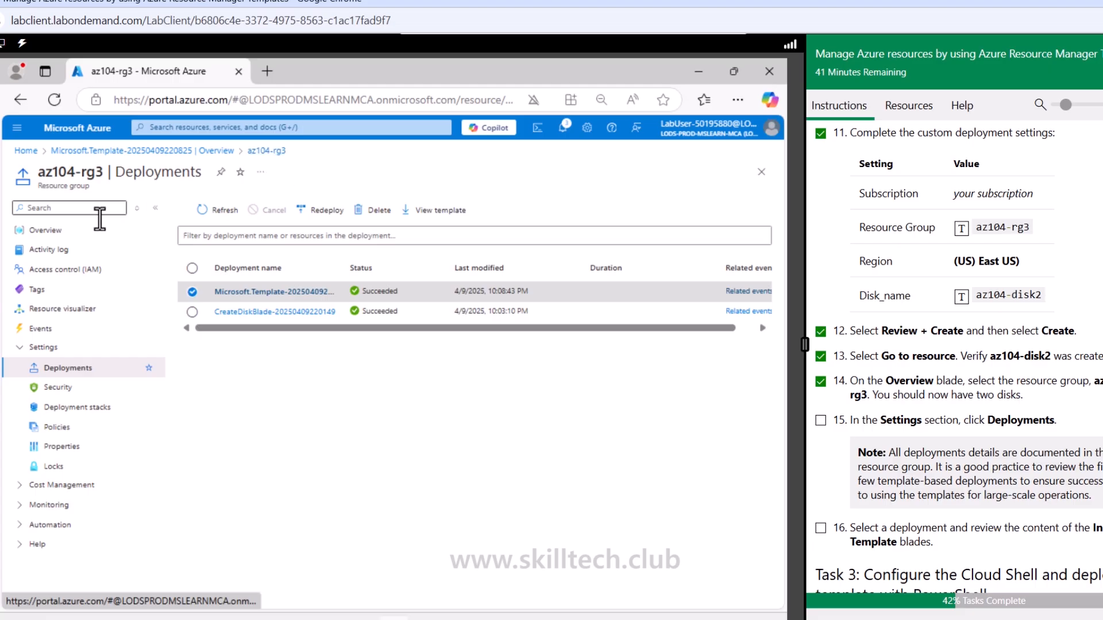
click(76, 230)
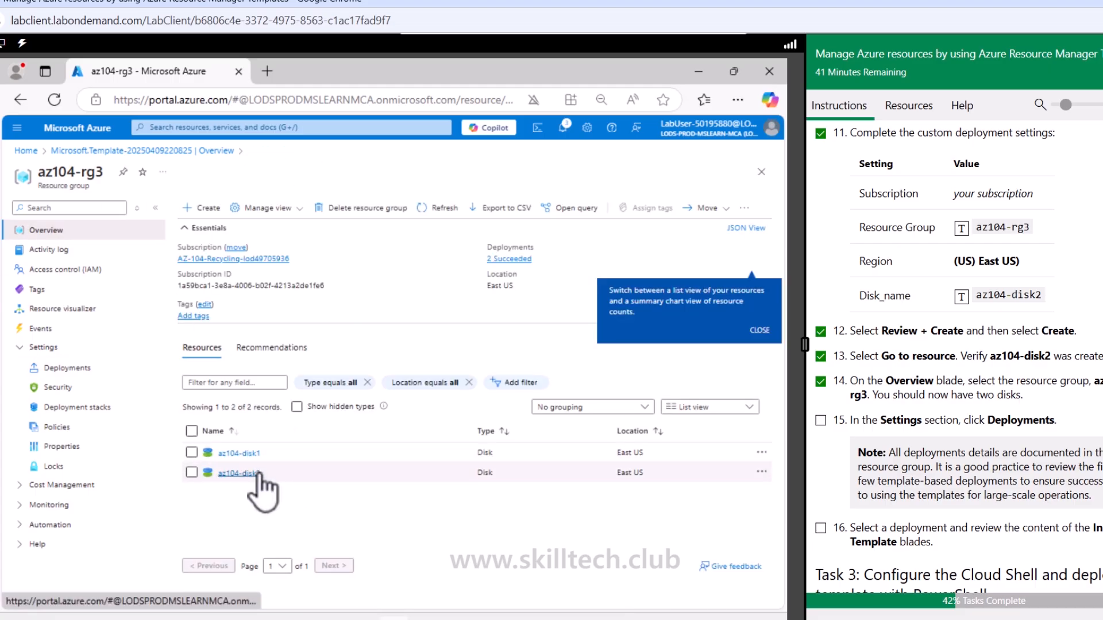
click(821, 421)
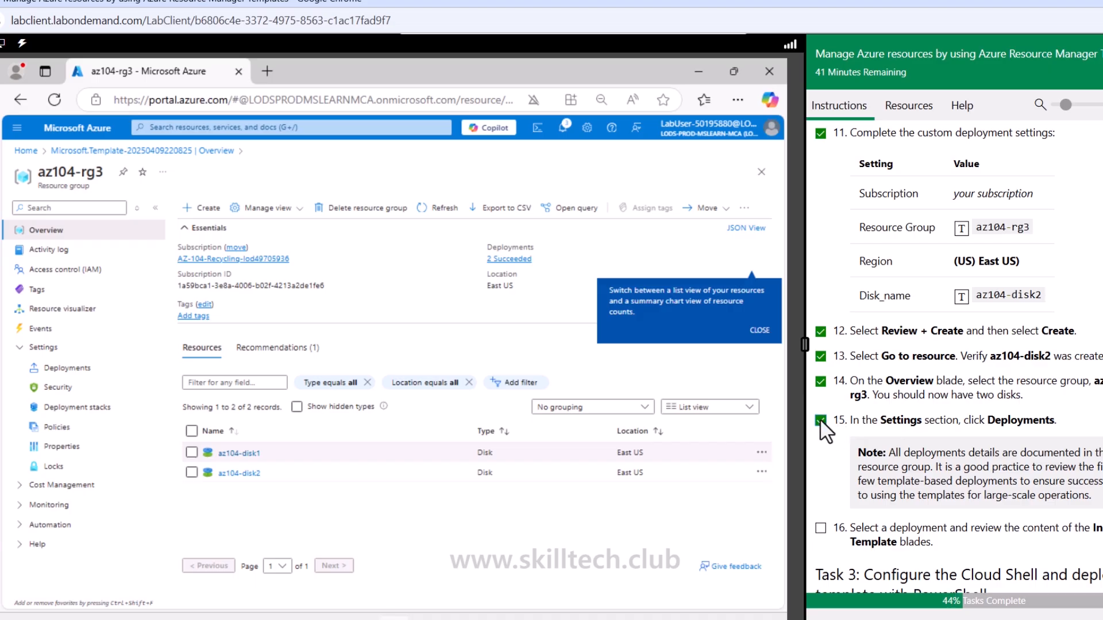
click(822, 527)
Open Cloud Shell and choose the PowerShell environment, ticking off Task 3 instructions 1 to 3
scroll(827, 537, down, 5)
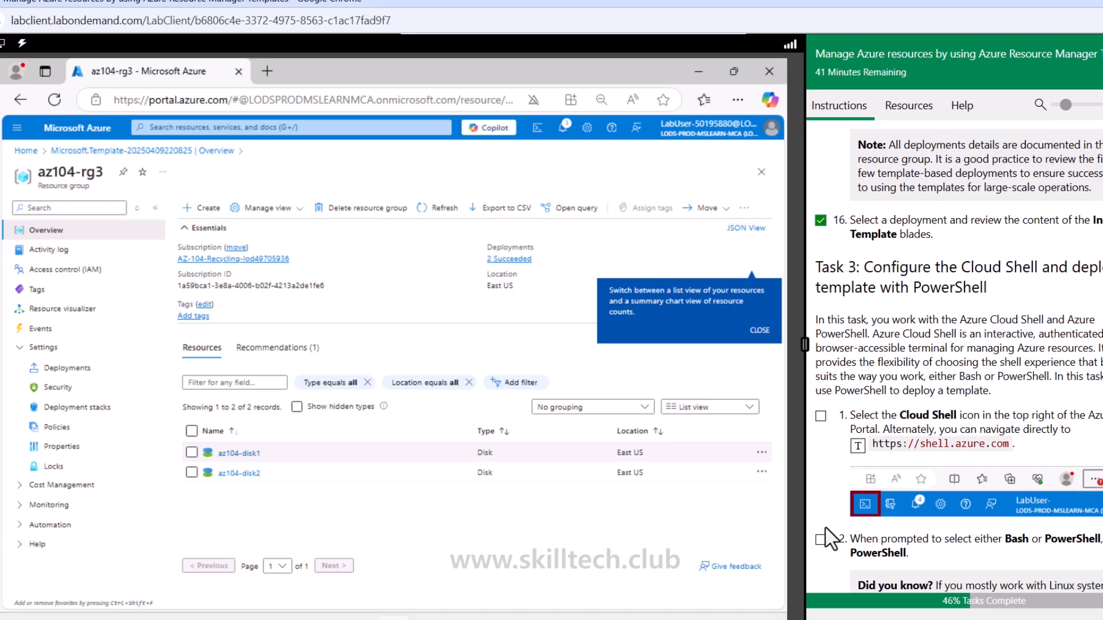
scroll(830, 540, down, 3)
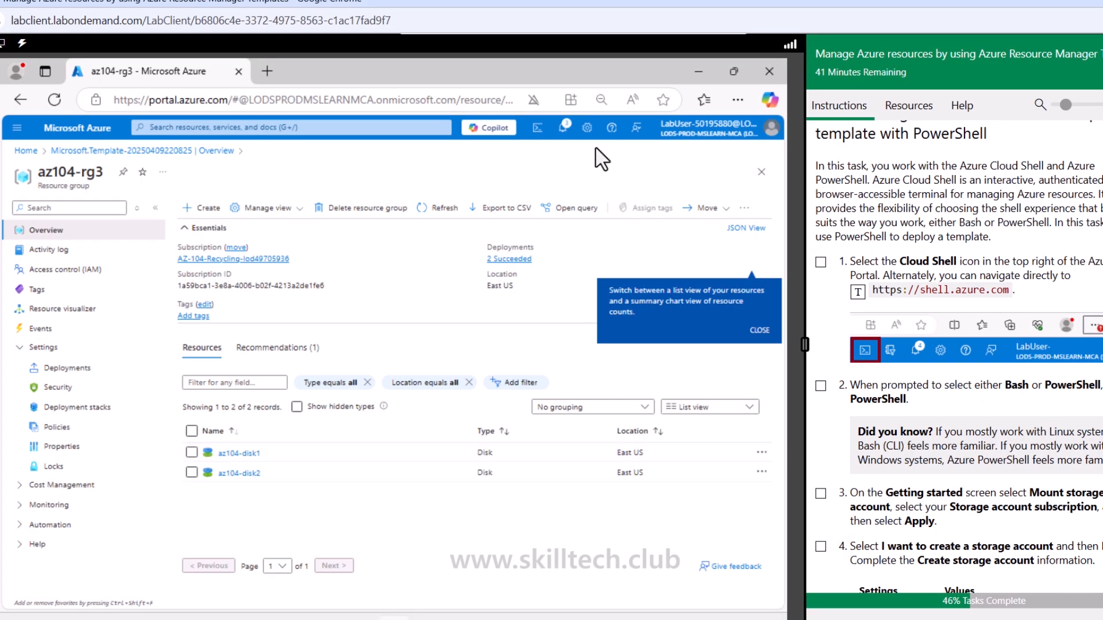
click(543, 135)
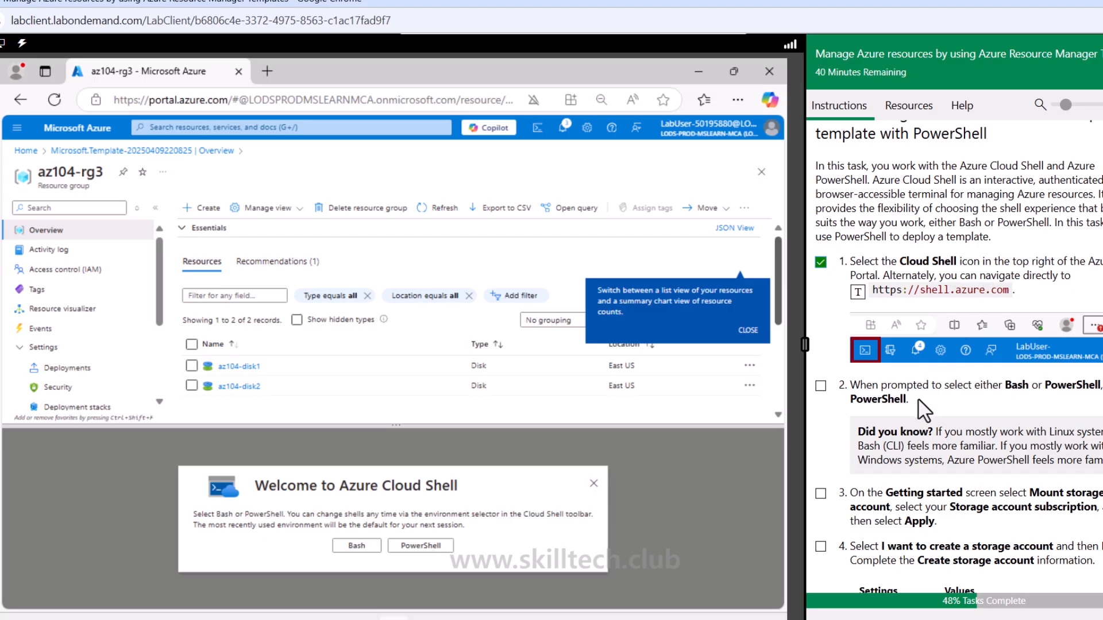
click(820, 385)
scroll(830, 400, down, 2)
scroll(830, 400, down, 3)
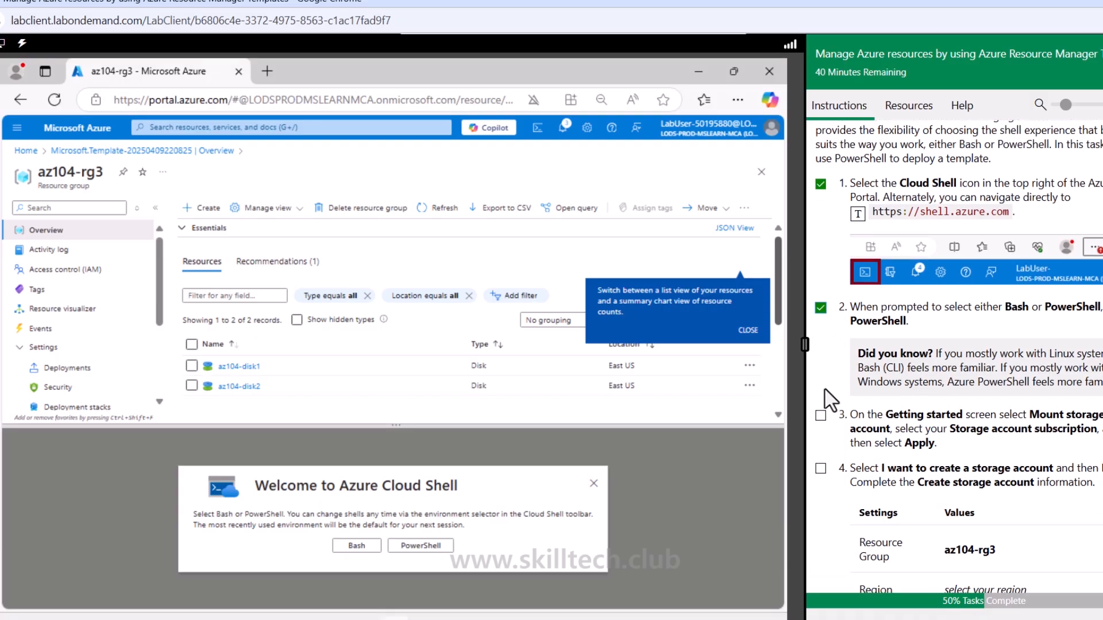
scroll(830, 400, up, 6)
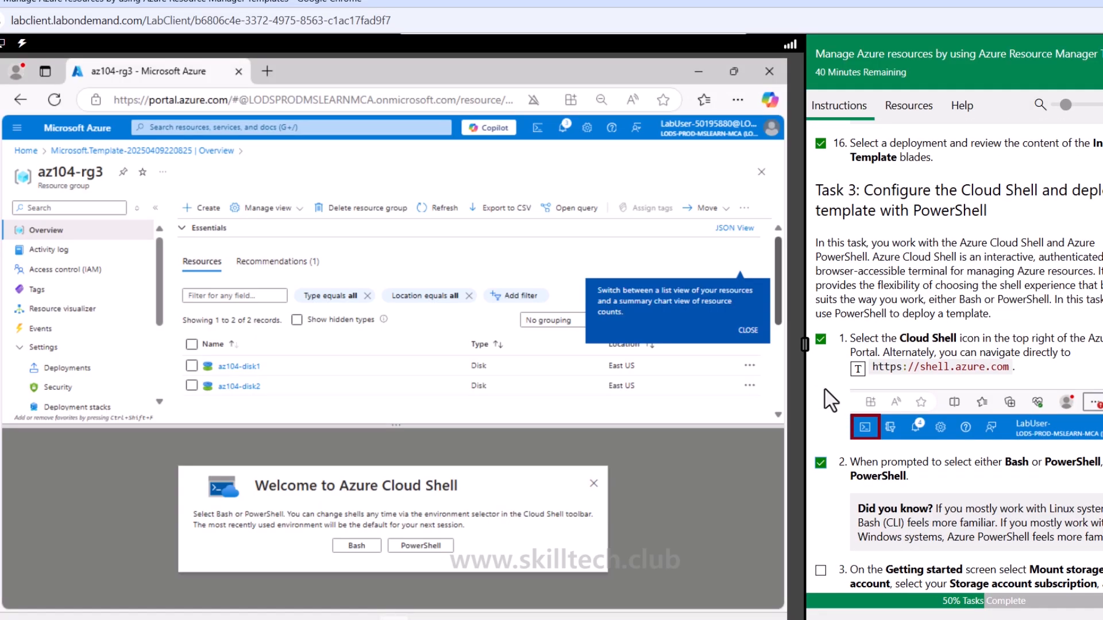
scroll(830, 401, down, 8)
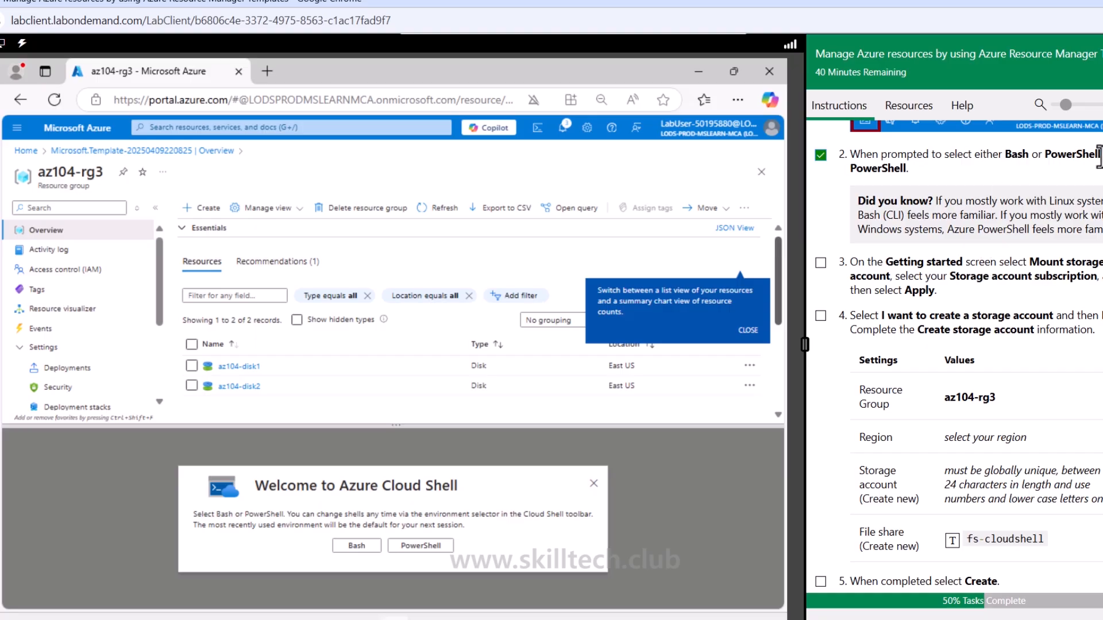
click(438, 546)
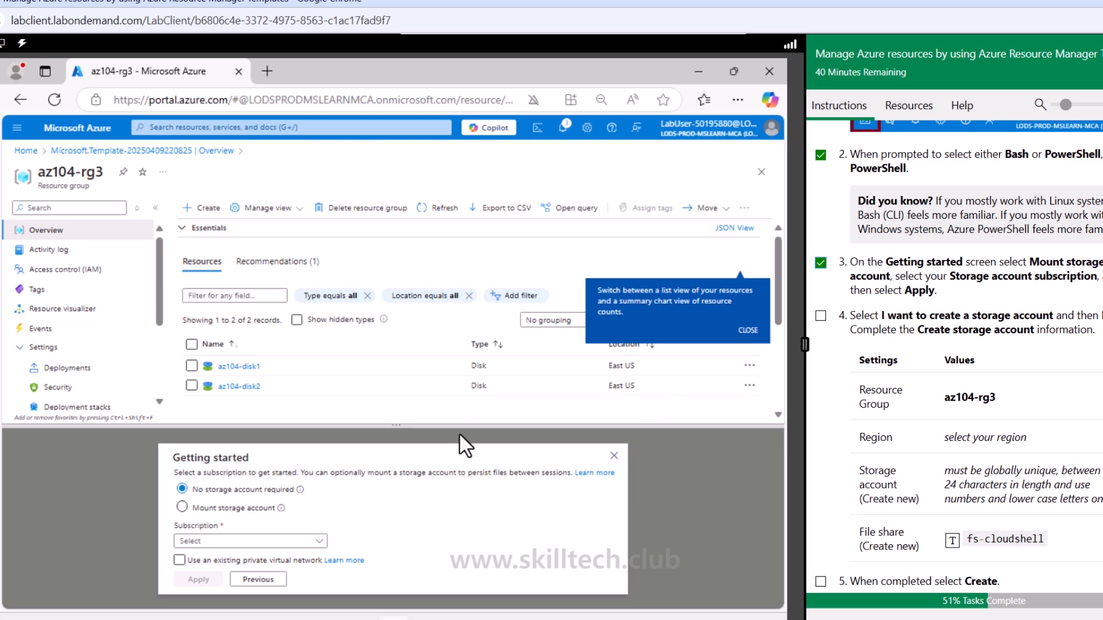
Choose to mount a storage account in the AZ-104-Recycling subscription and create it manually, ticking off Task 3 instruction 4
click(242, 509)
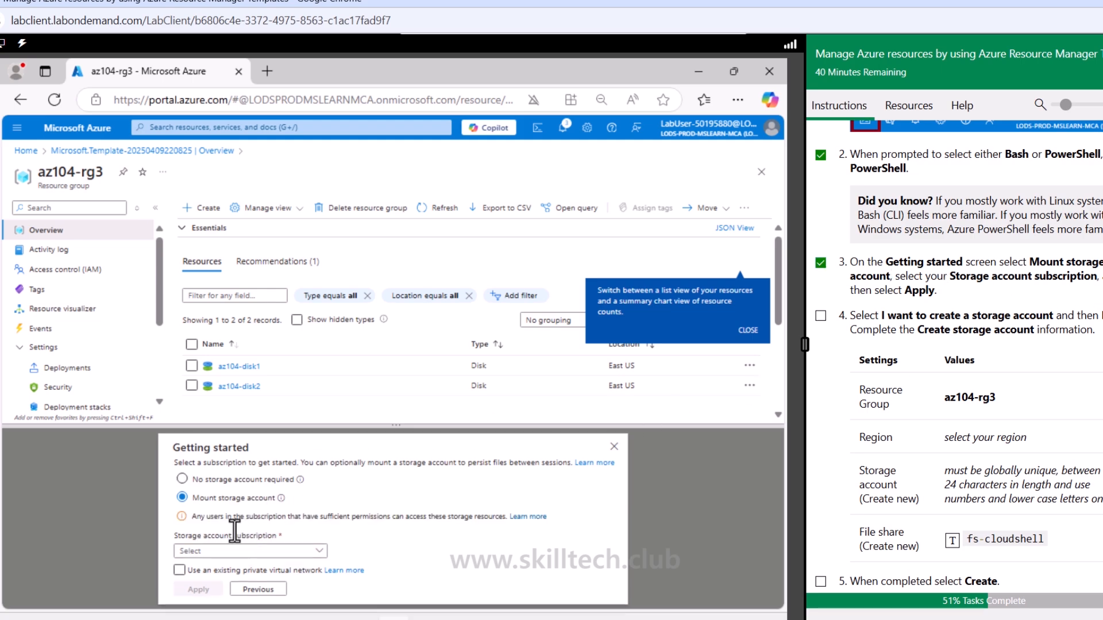
click(231, 556)
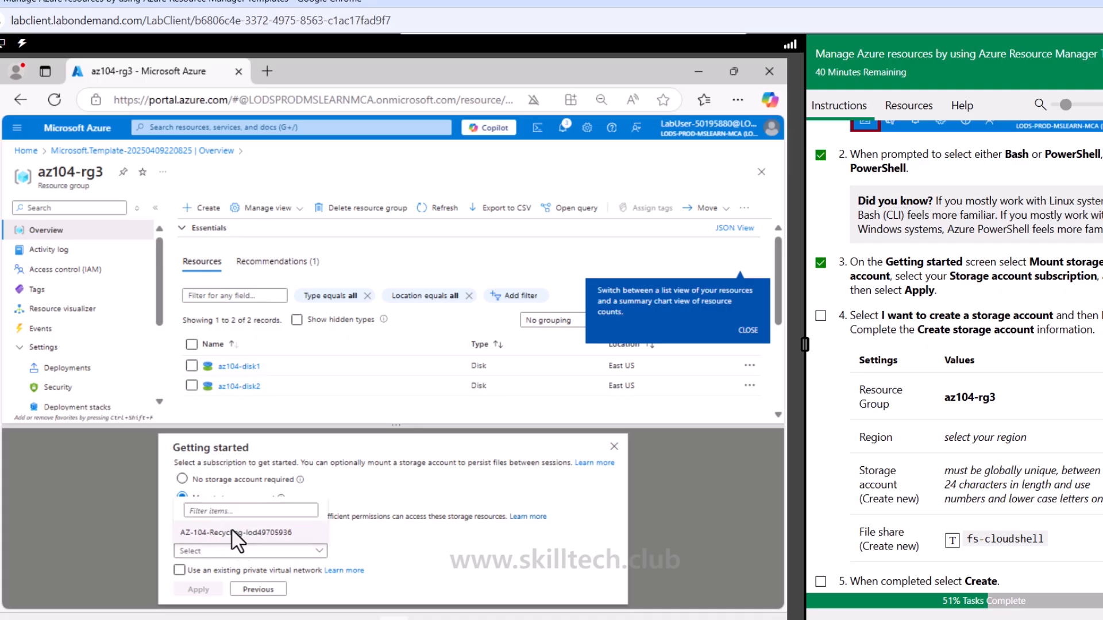
click(237, 531)
click(215, 589)
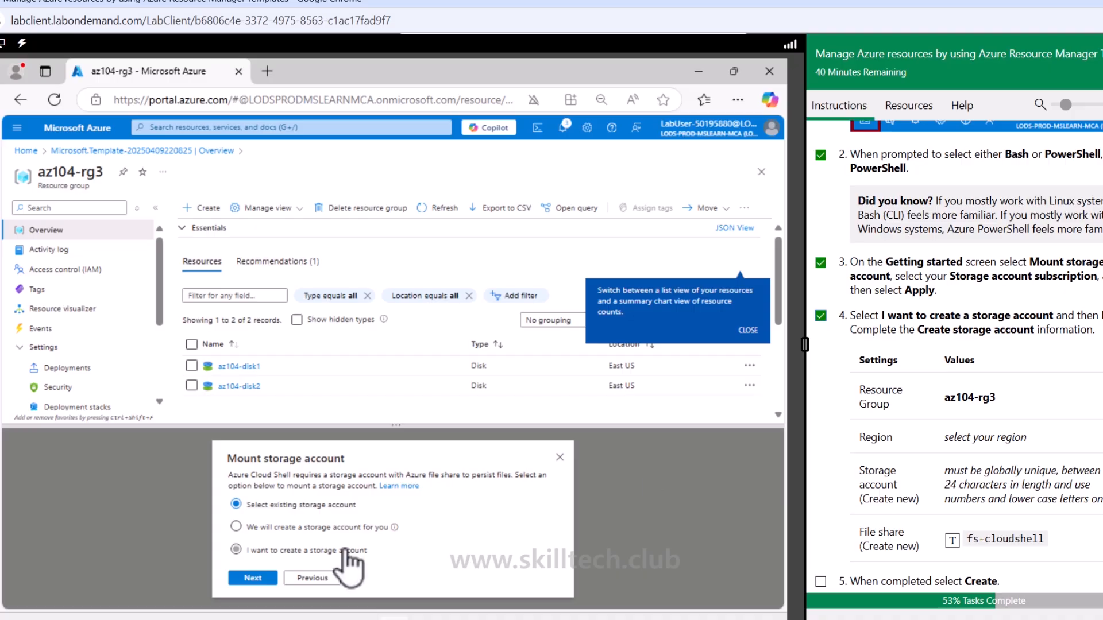
click(255, 578)
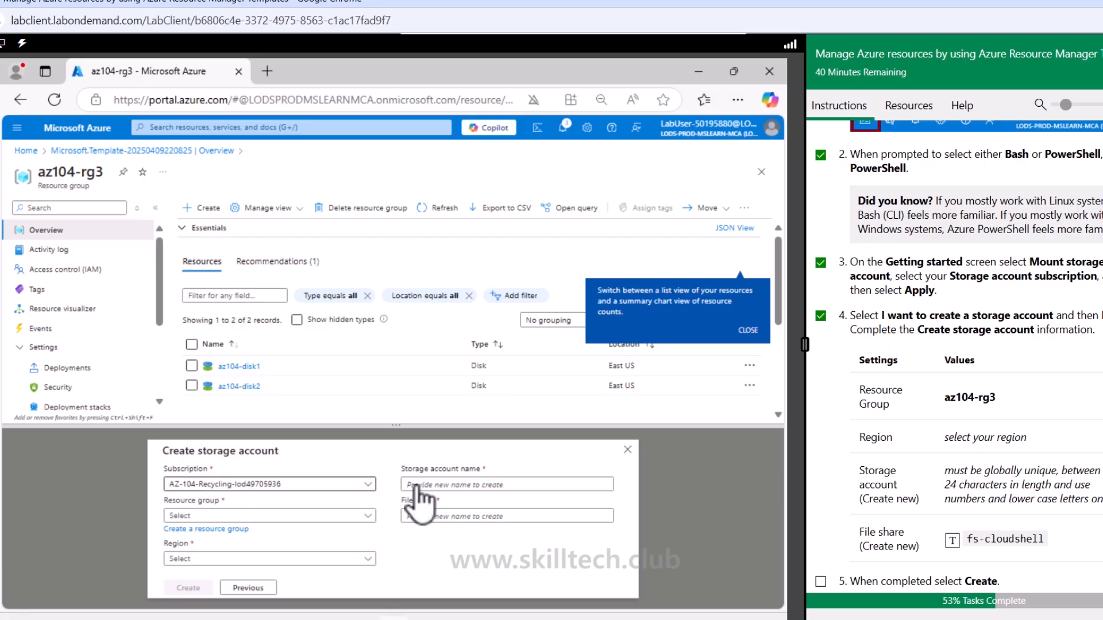
Set the new storage account's resource group to az104-rg3 and its region to (US) East US
click(249, 516)
click(187, 560)
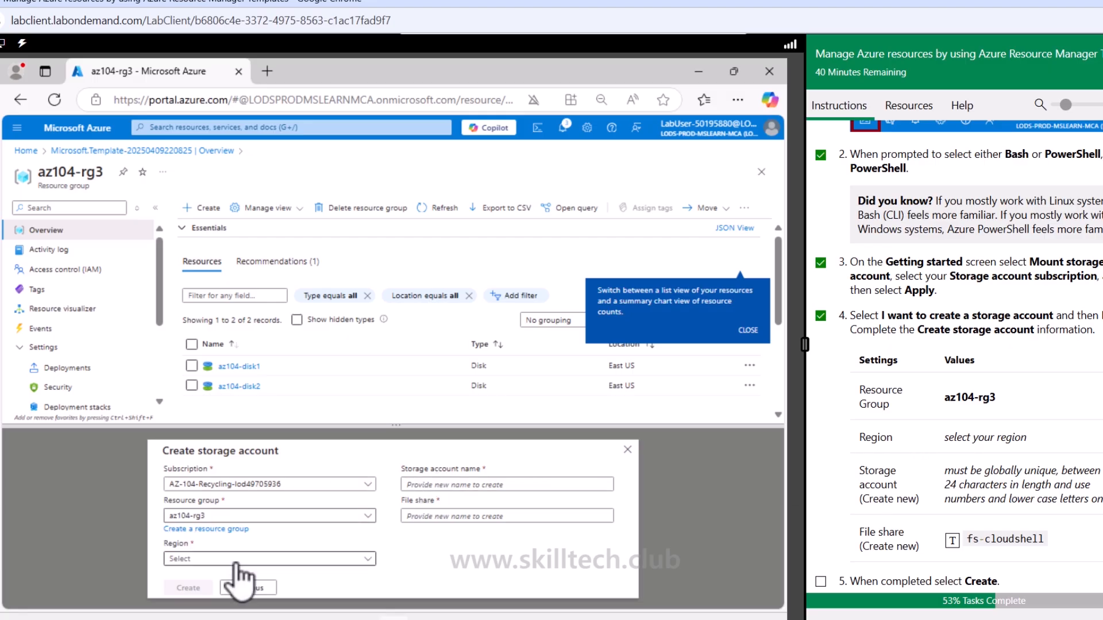
click(236, 561)
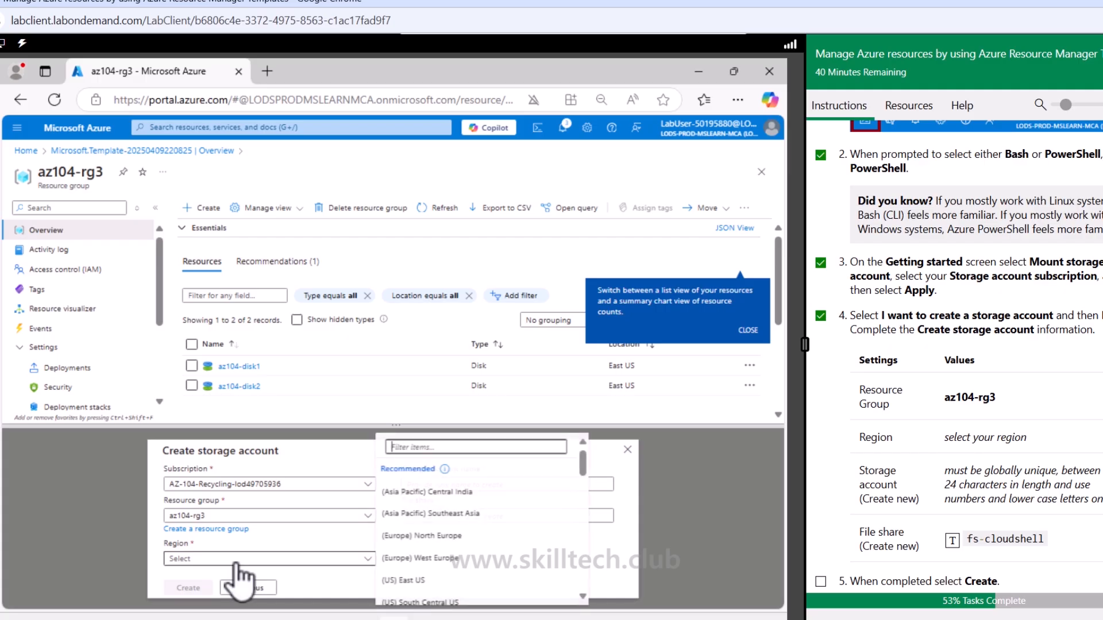
text(east)
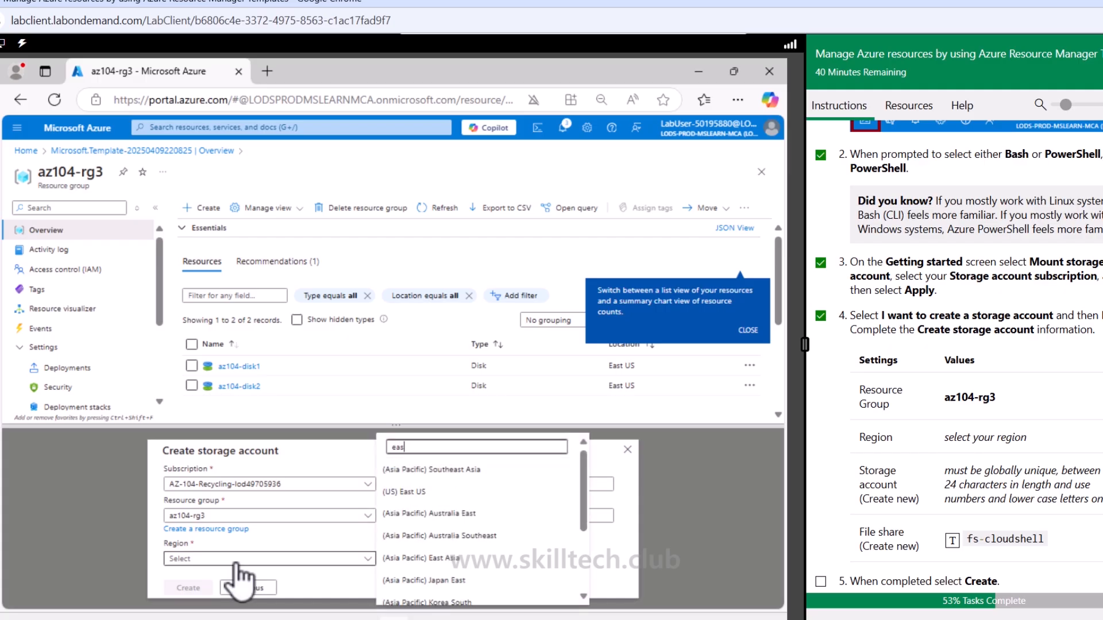
click(436, 486)
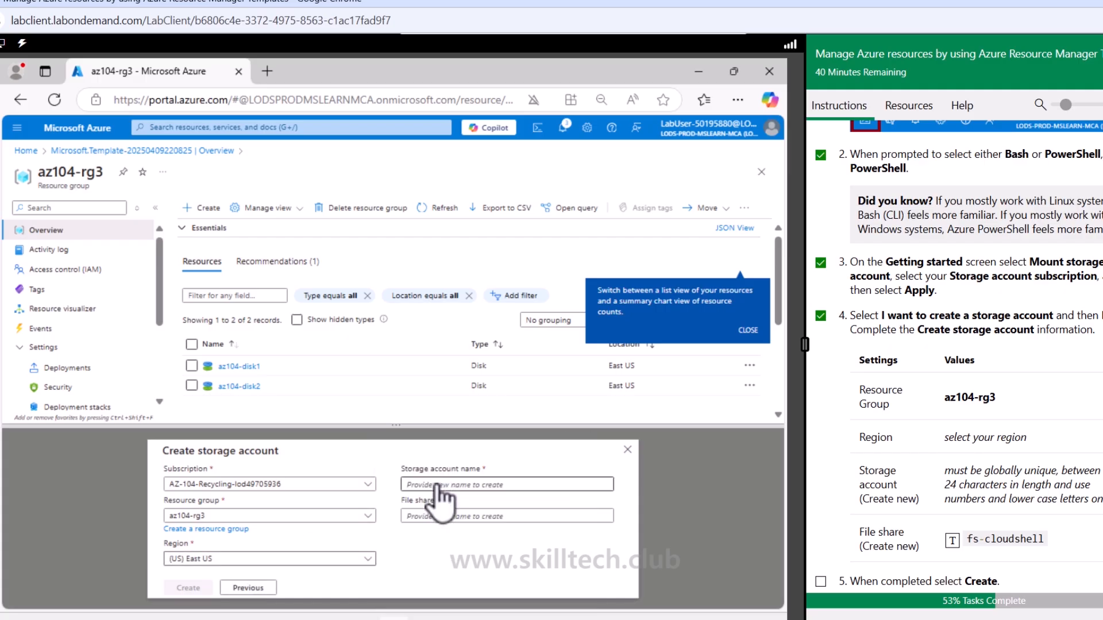
Create the storage account with a globally unique name and the file share fs-cloudshell, ticking off Task 3 instruction 5
click(447, 485)
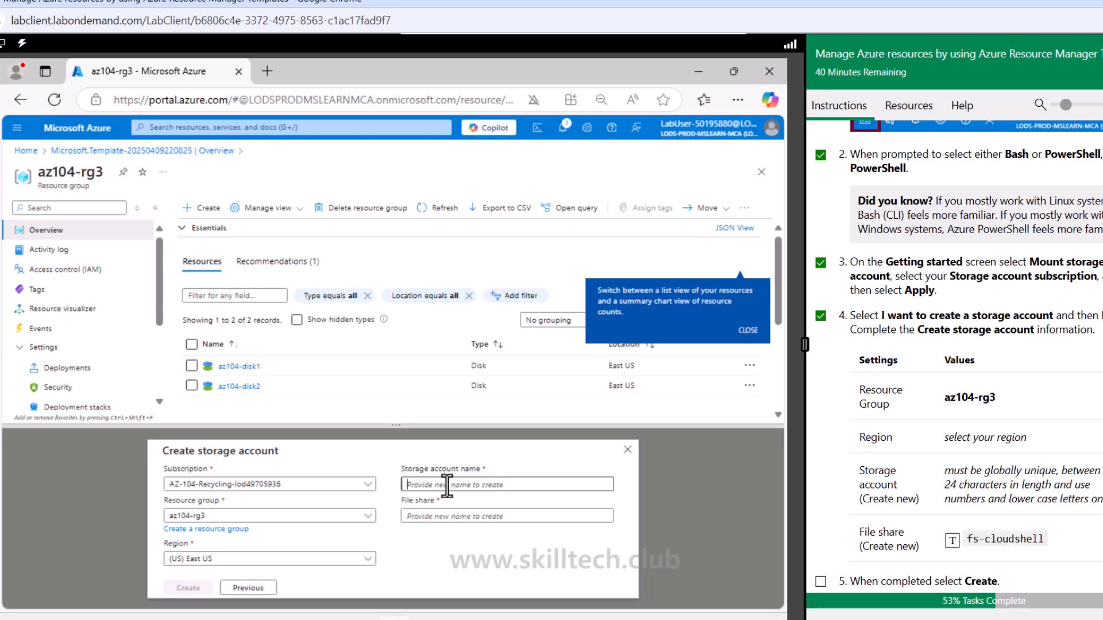
text(marutistrg4467)
click(449, 514)
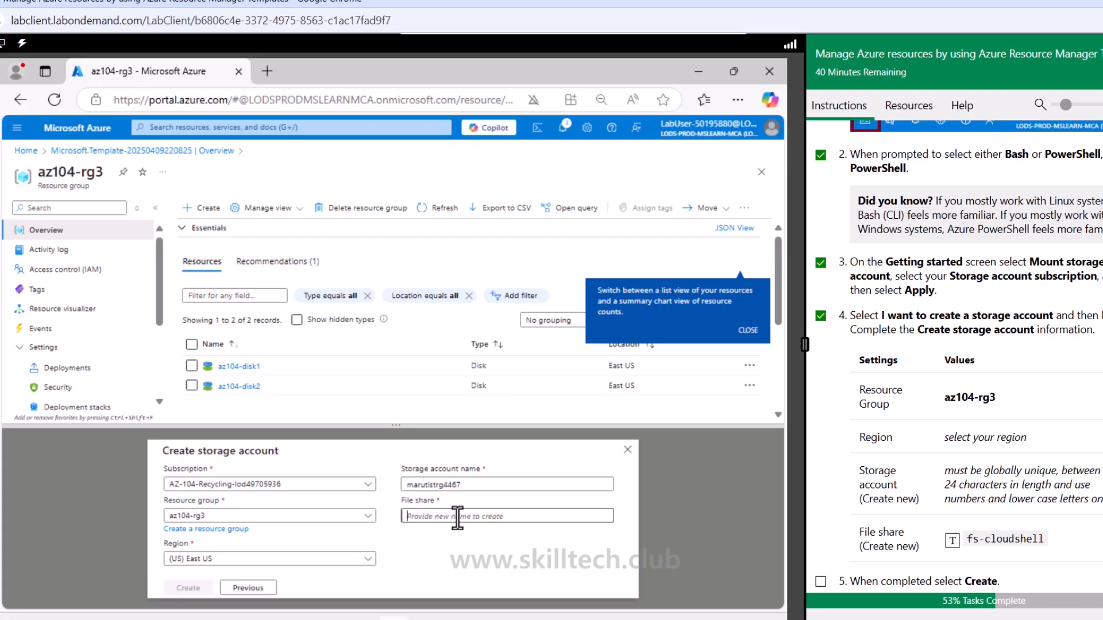
click(952, 541)
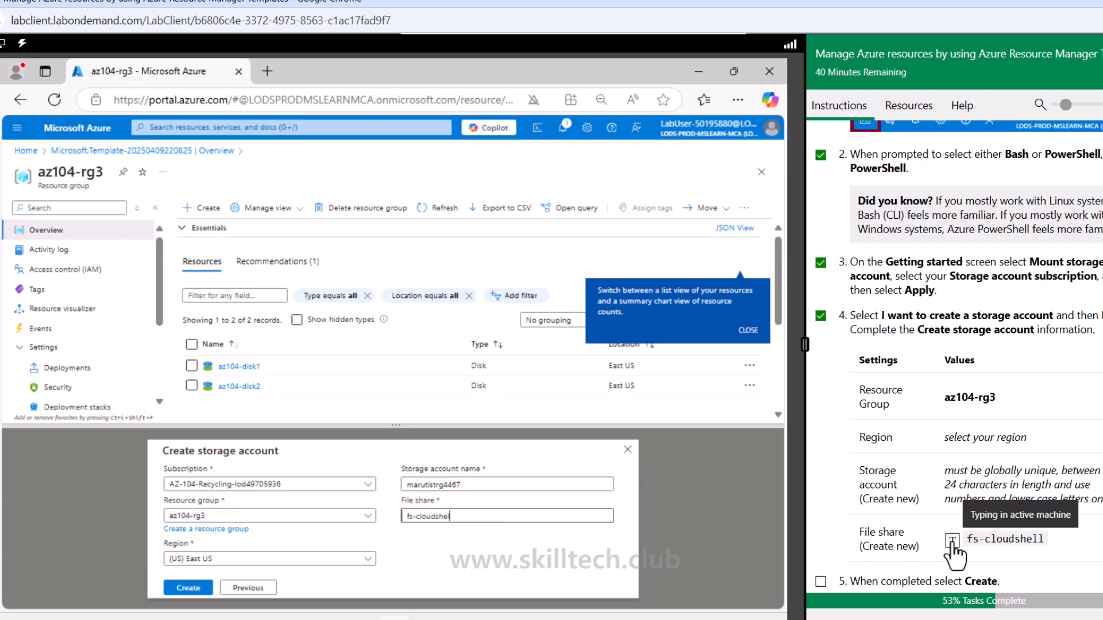
click(198, 588)
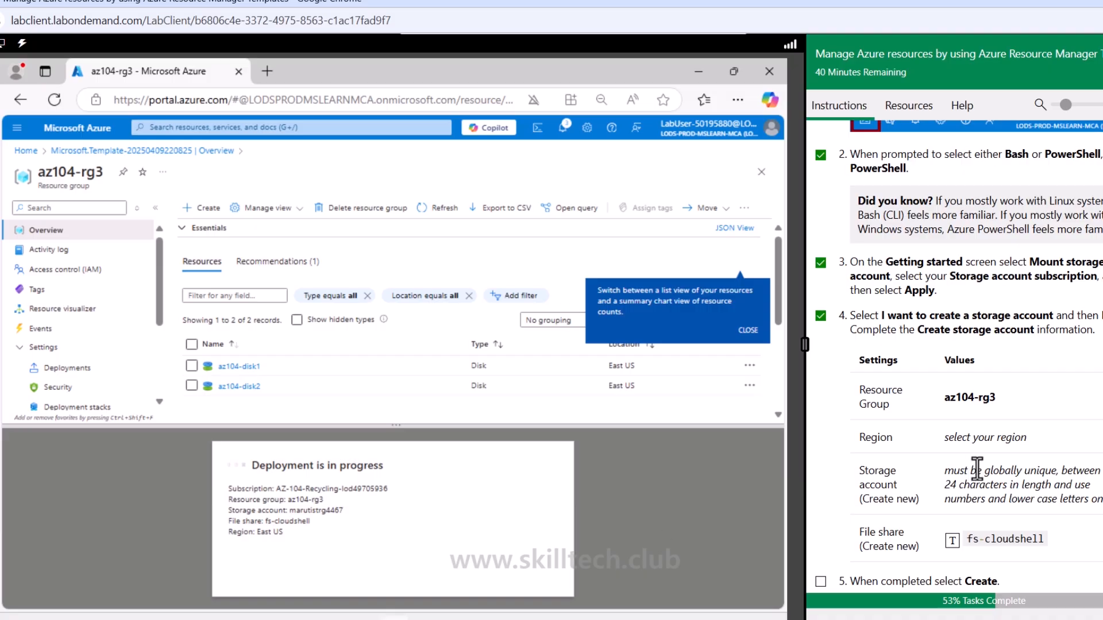
scroll(976, 468, down, 3)
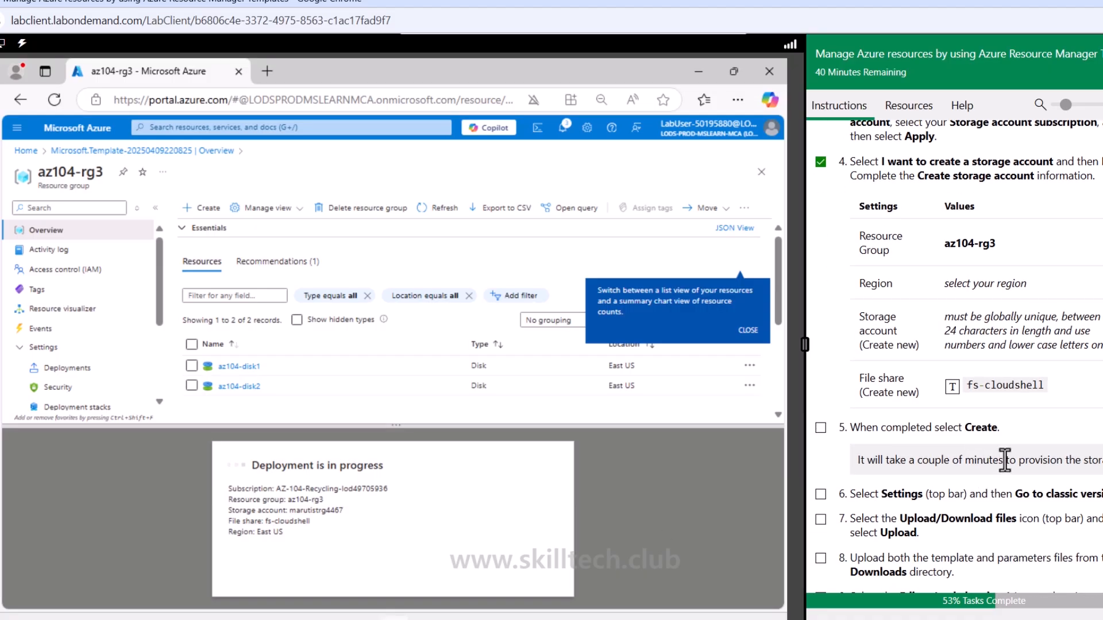
click(820, 428)
scroll(824, 441, down, 4)
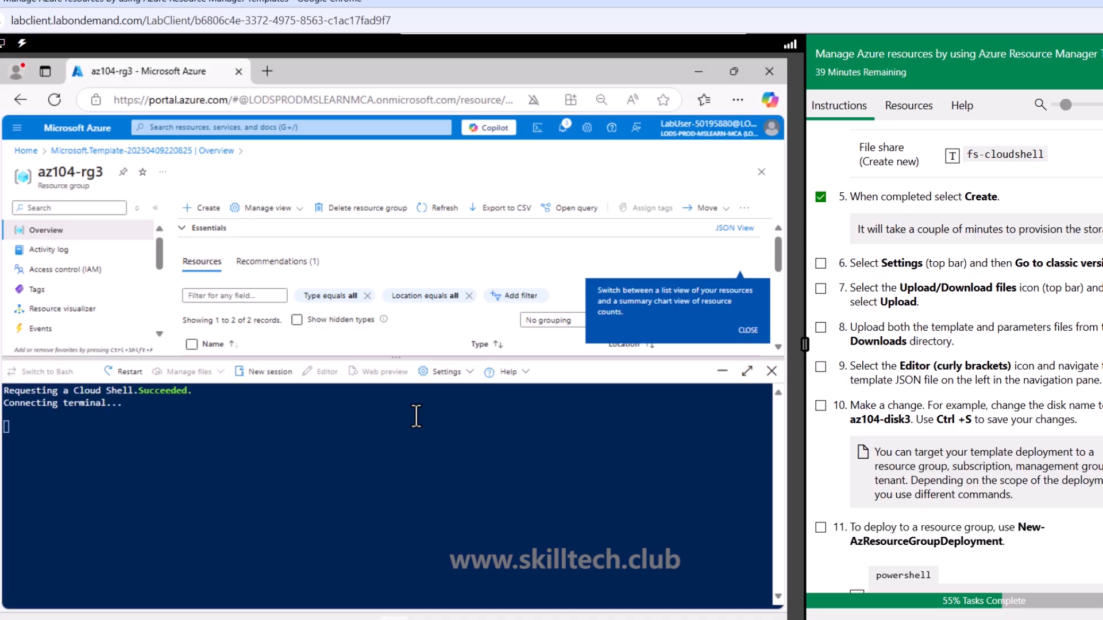